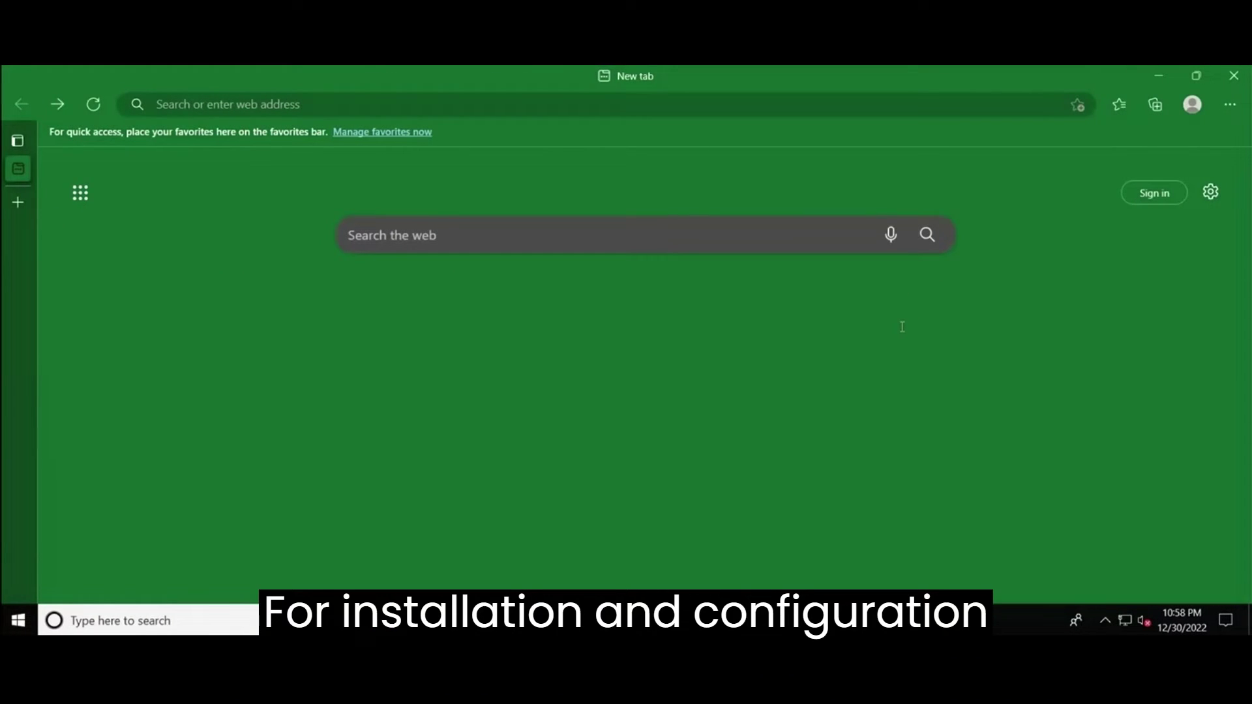
Search Bing for 'sysmon microsoft' and download Sysmon.zip from the Sysmon v14.13 Microsoft Learn page.
left_click(639, 238)
type("sysm")
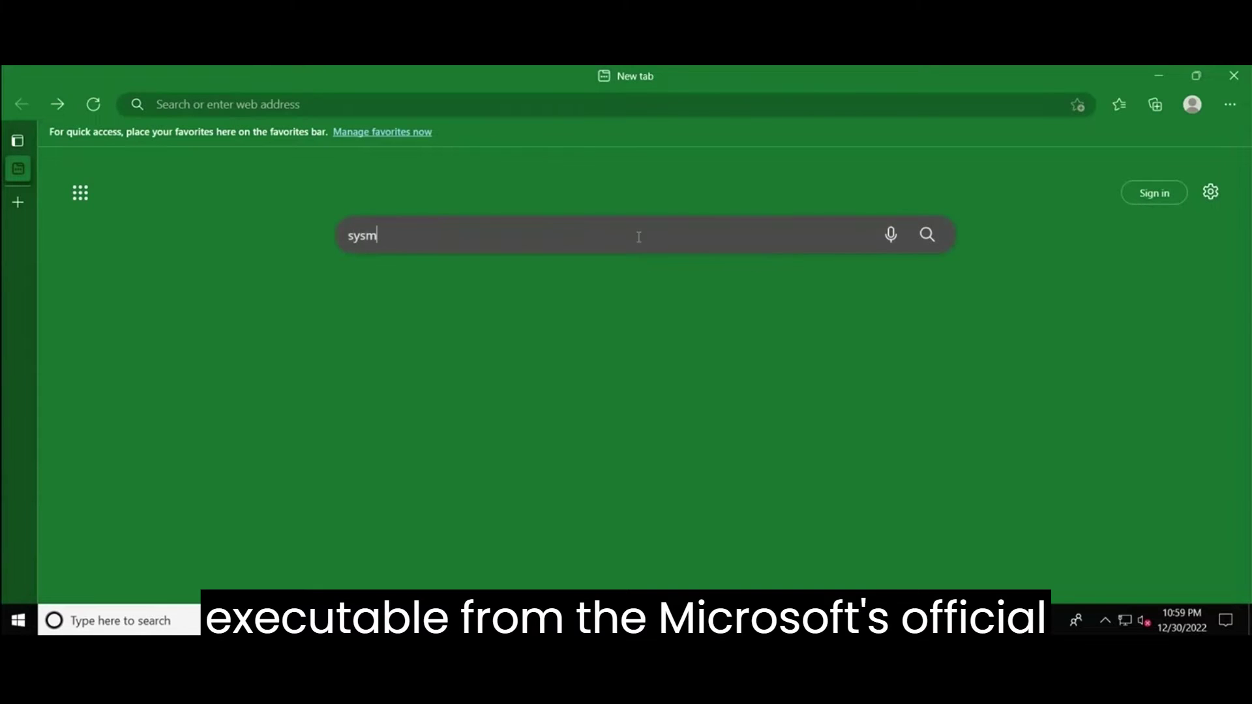
type("on mic")
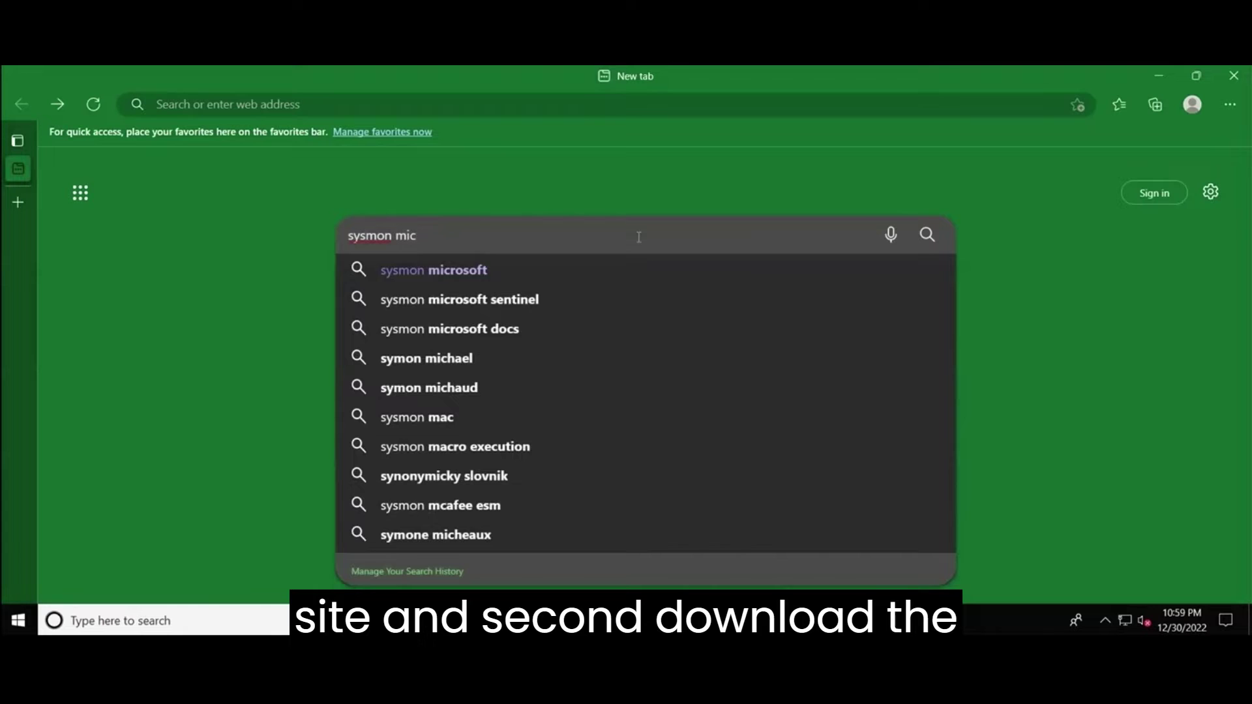
key("Down")
key("Return")
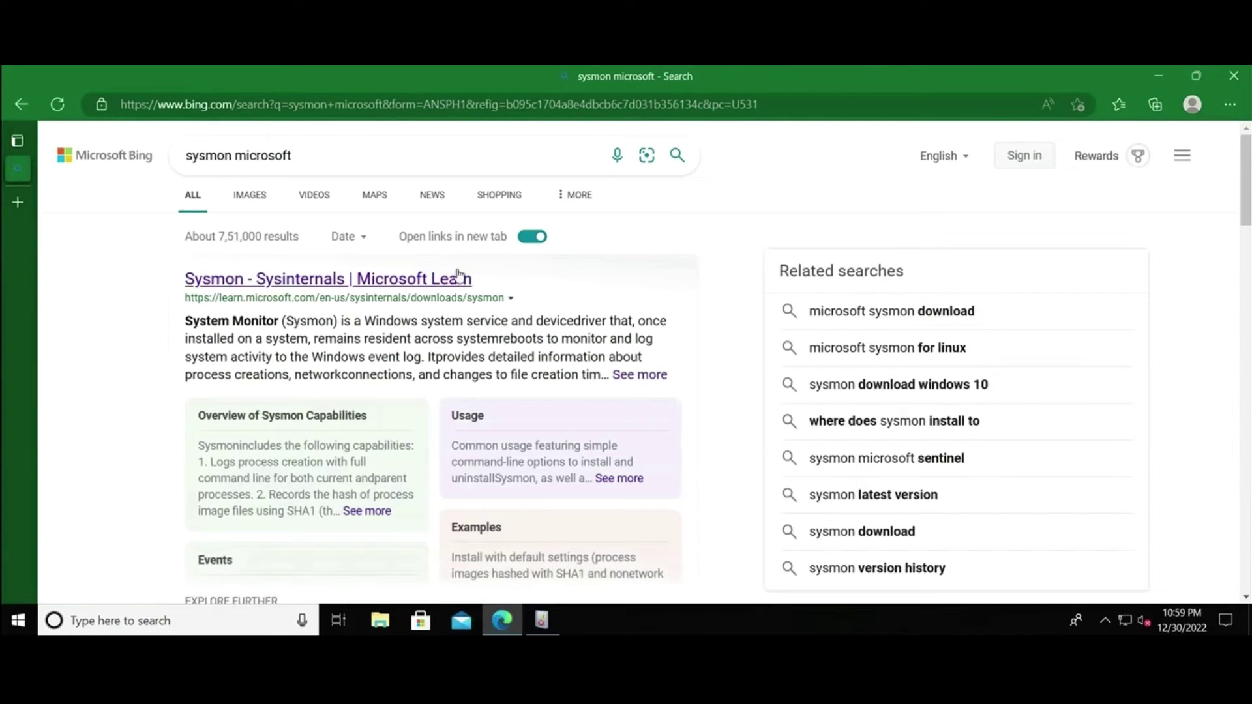
left_click(458, 279)
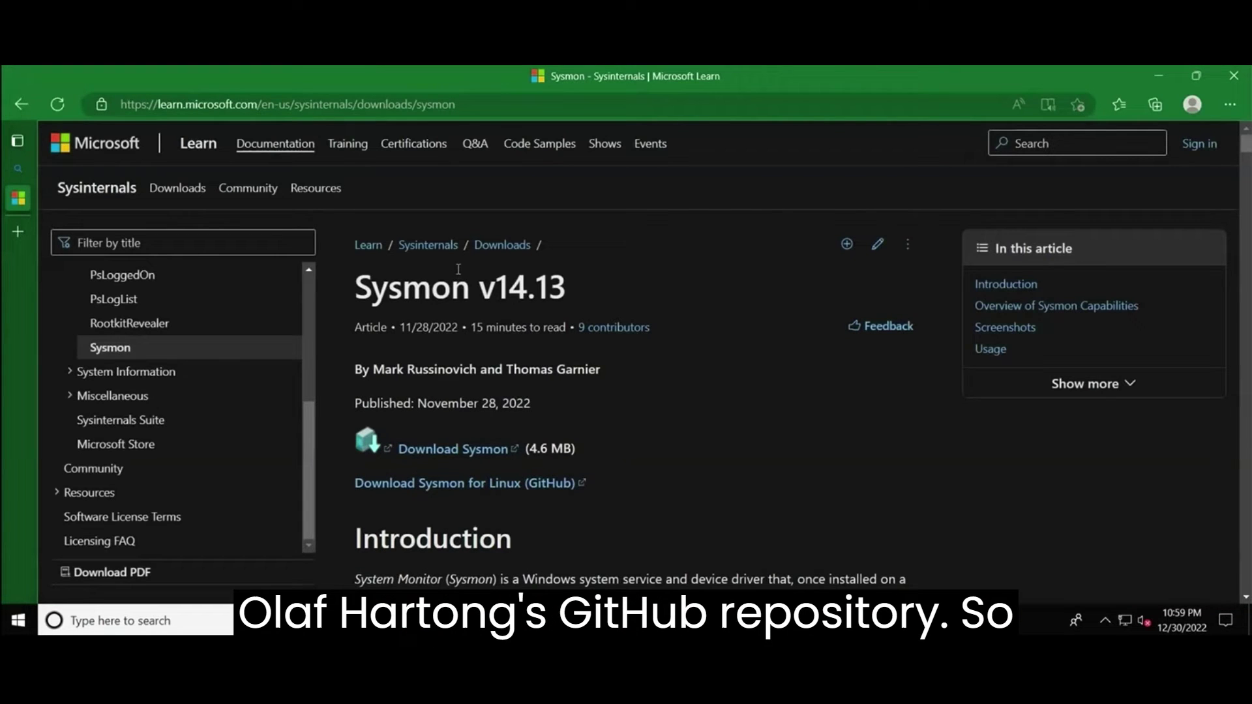
left_click(465, 457)
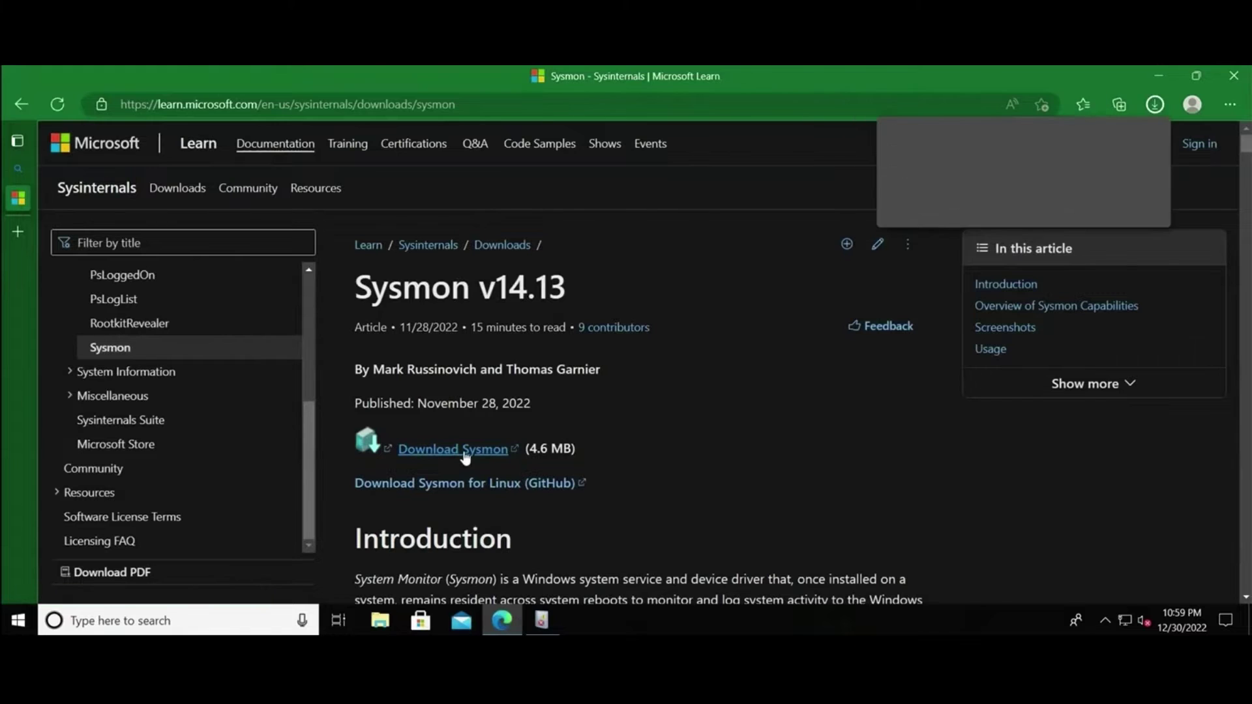
Find the sysmon-modular repository on GitHub and download it as sysmon-modular-master.zip via Code > Download ZIP.
left_click(470, 101)
type("olaf")
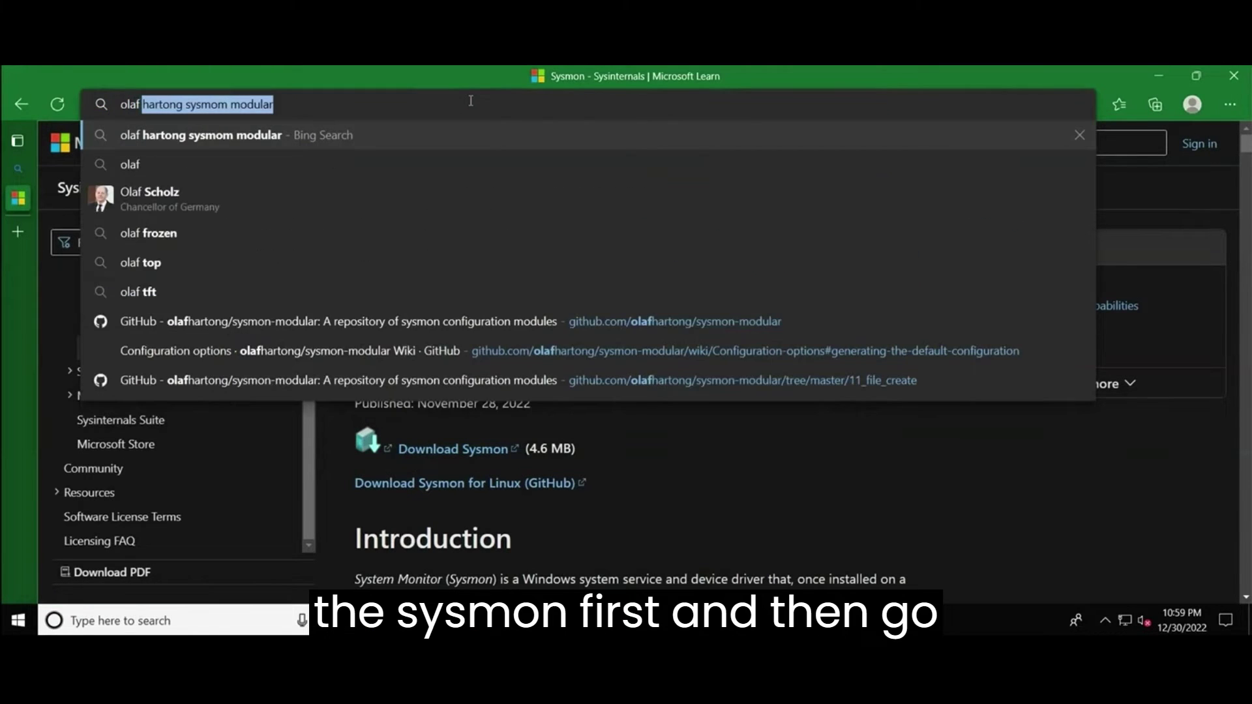
key("Return")
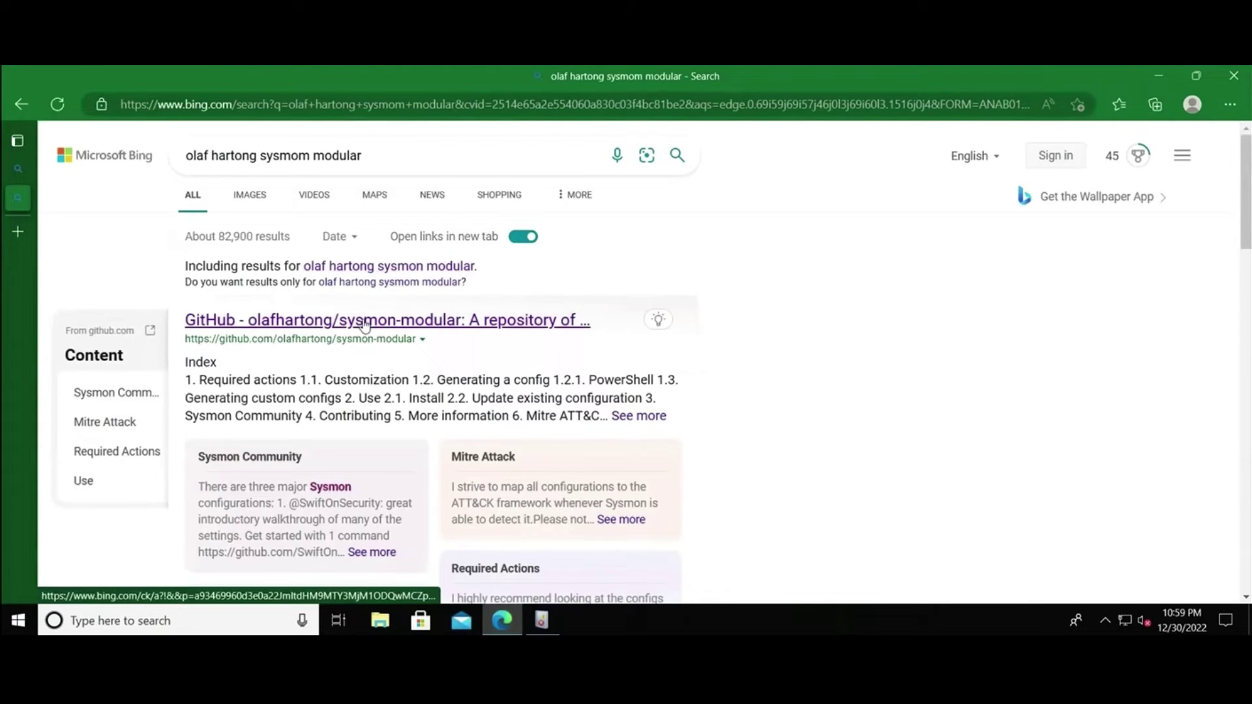
left_click(365, 323)
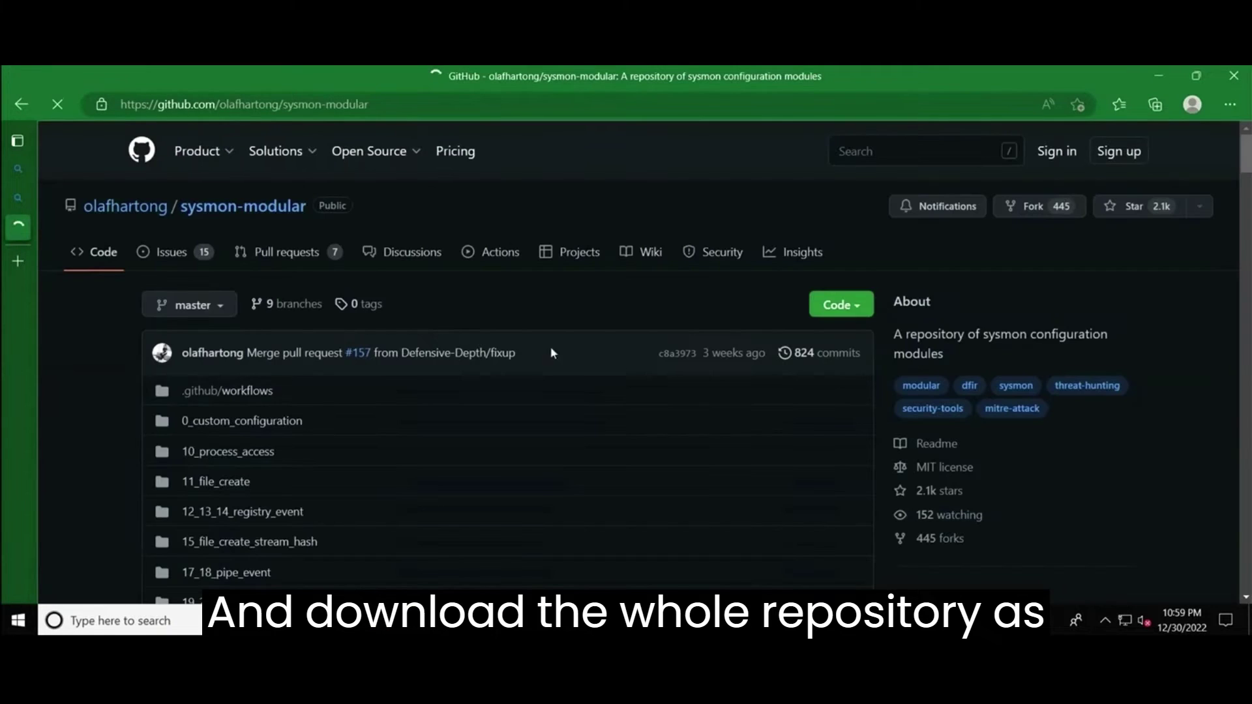
left_click(841, 305)
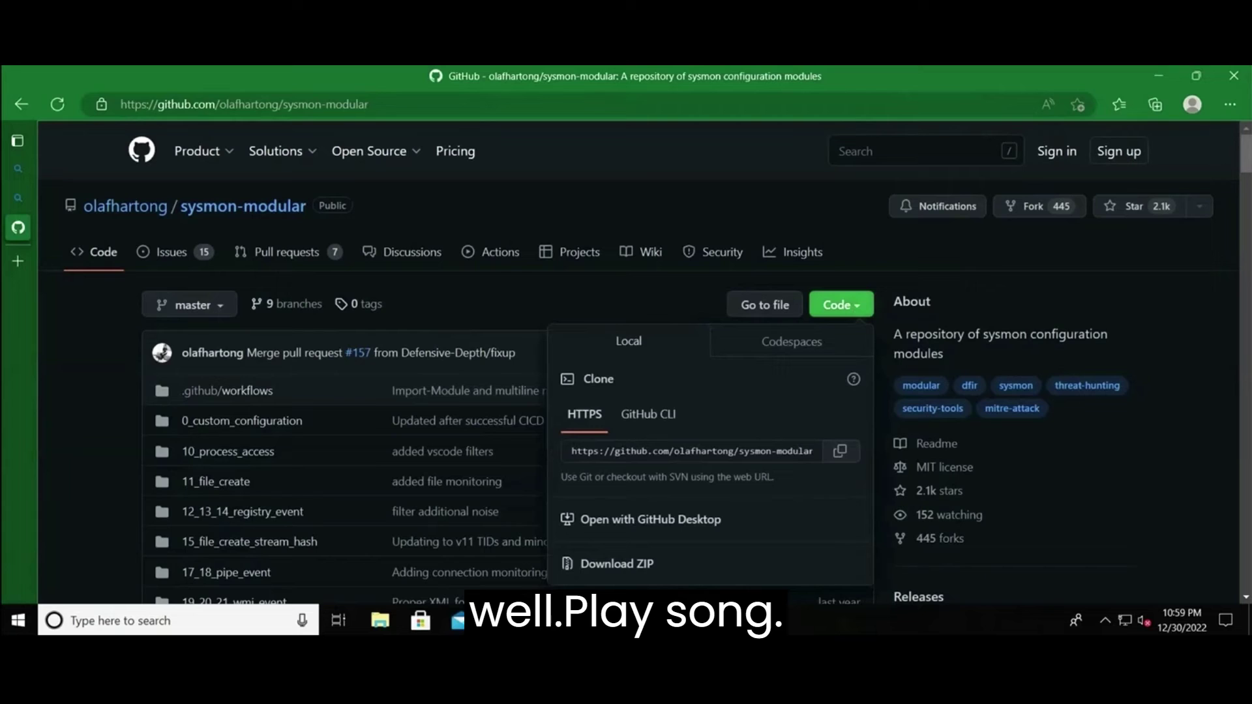
left_click(645, 565)
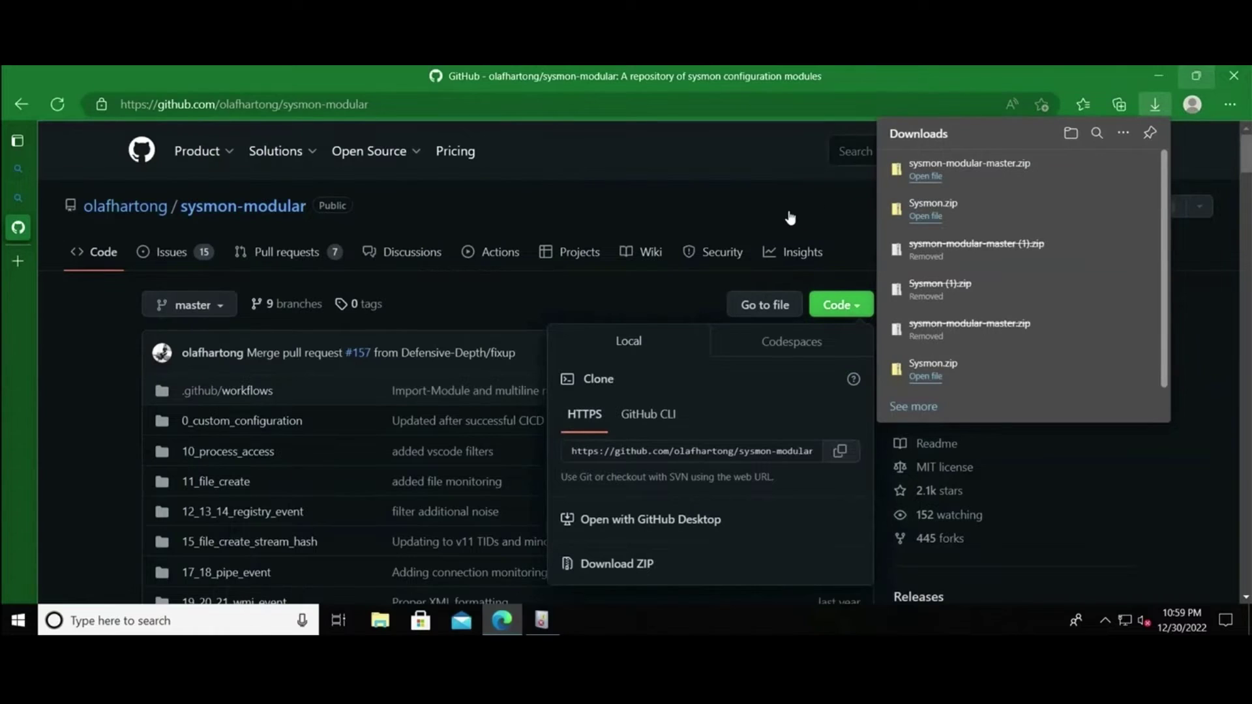
left_click(810, 189)
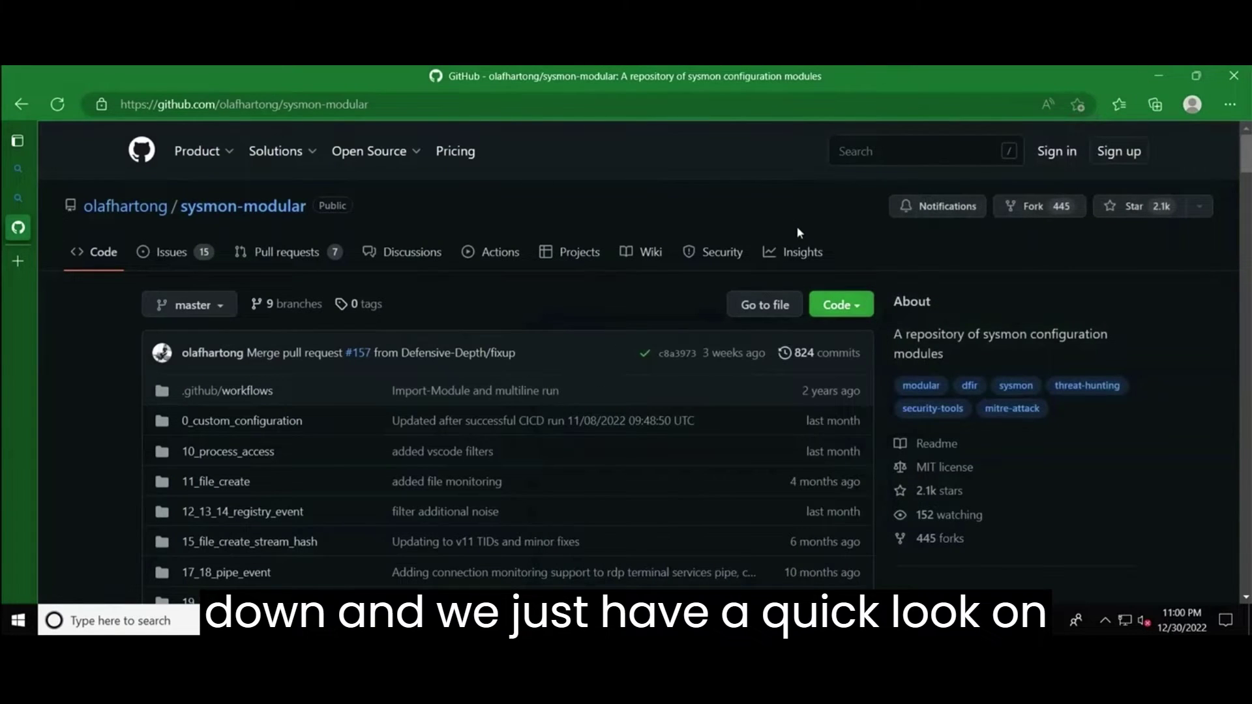
Scroll past the repo's module folders to the README's Pre-Generated configurations table.
scroll(797, 232, "down", 2)
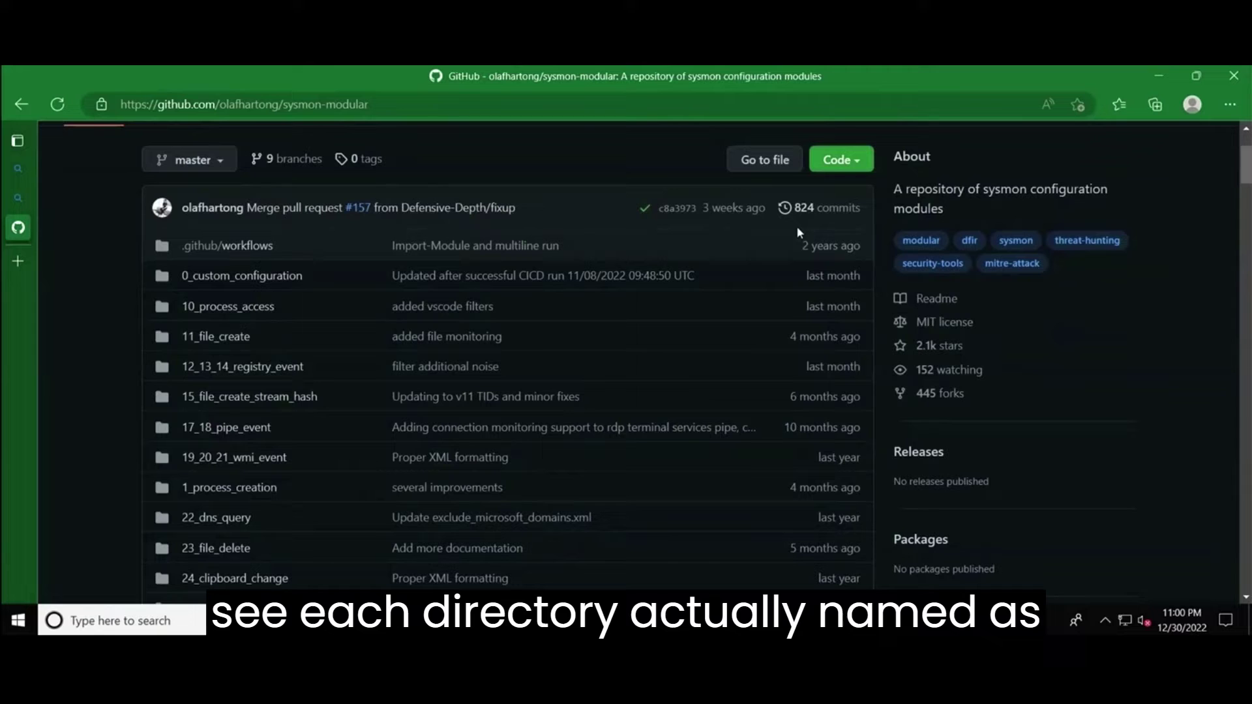
scroll(797, 231, "down", 1)
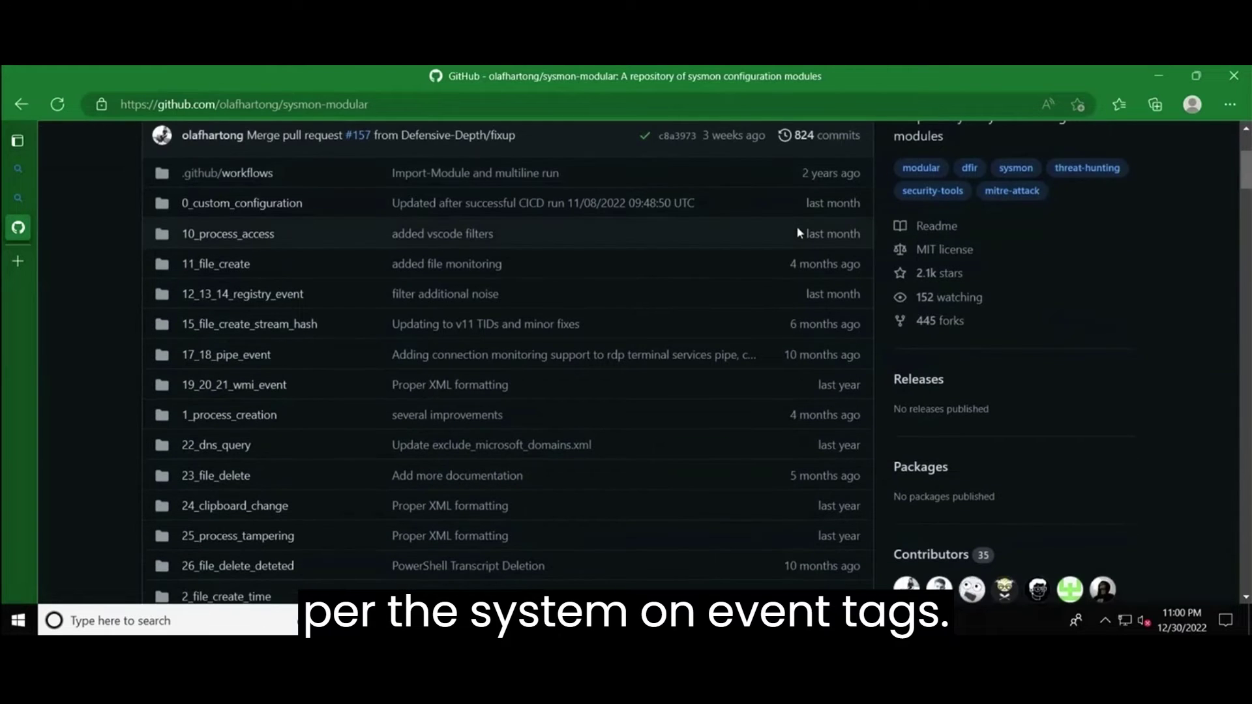
scroll(797, 231, "down", 1)
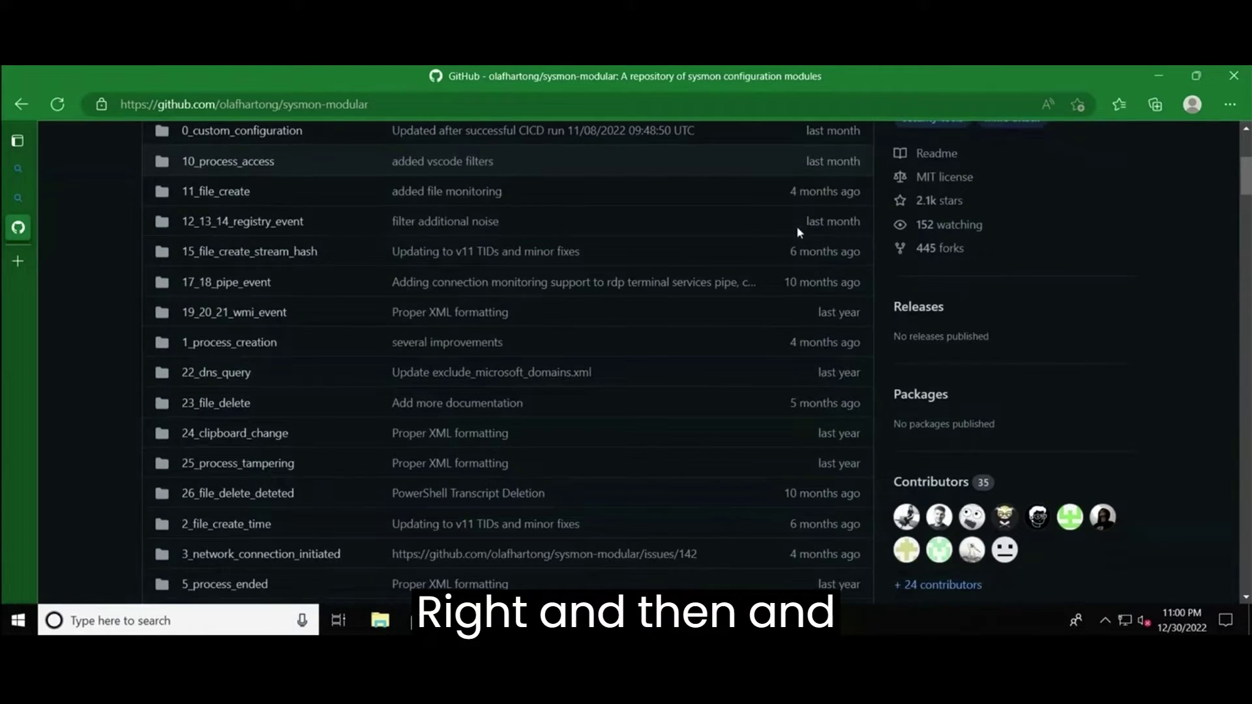
scroll(797, 232, "down", 1)
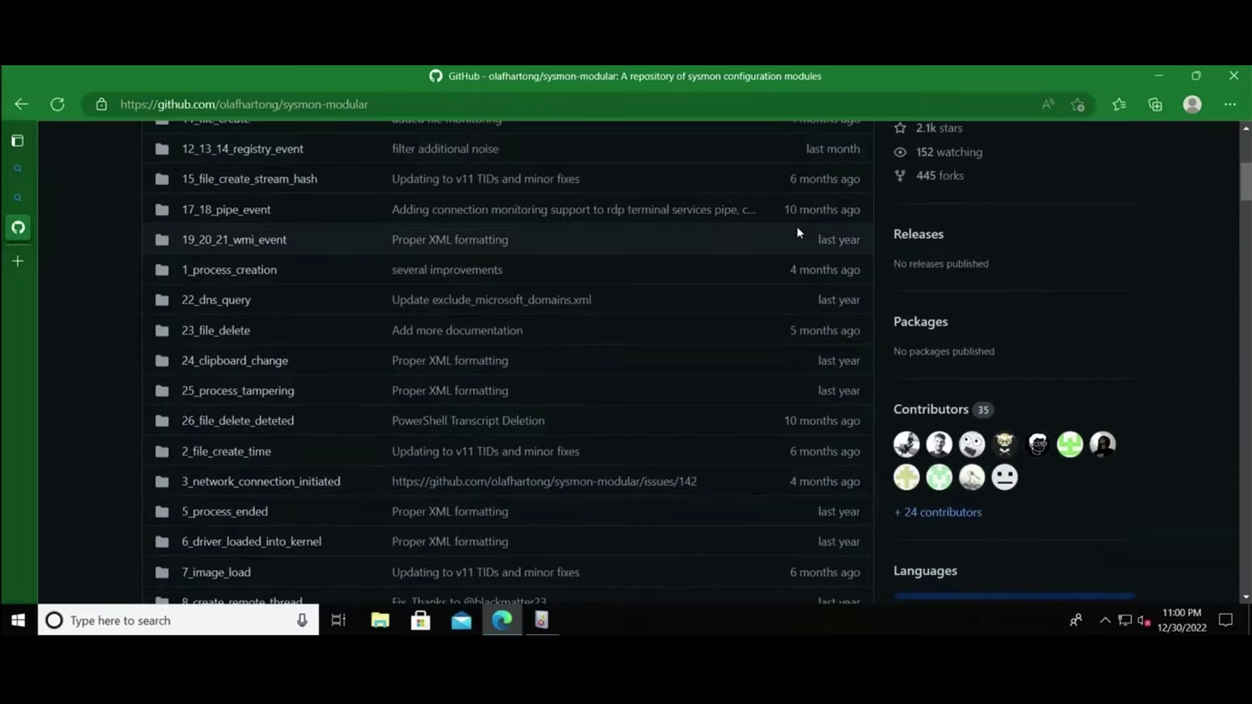
scroll(797, 232, "down", 1)
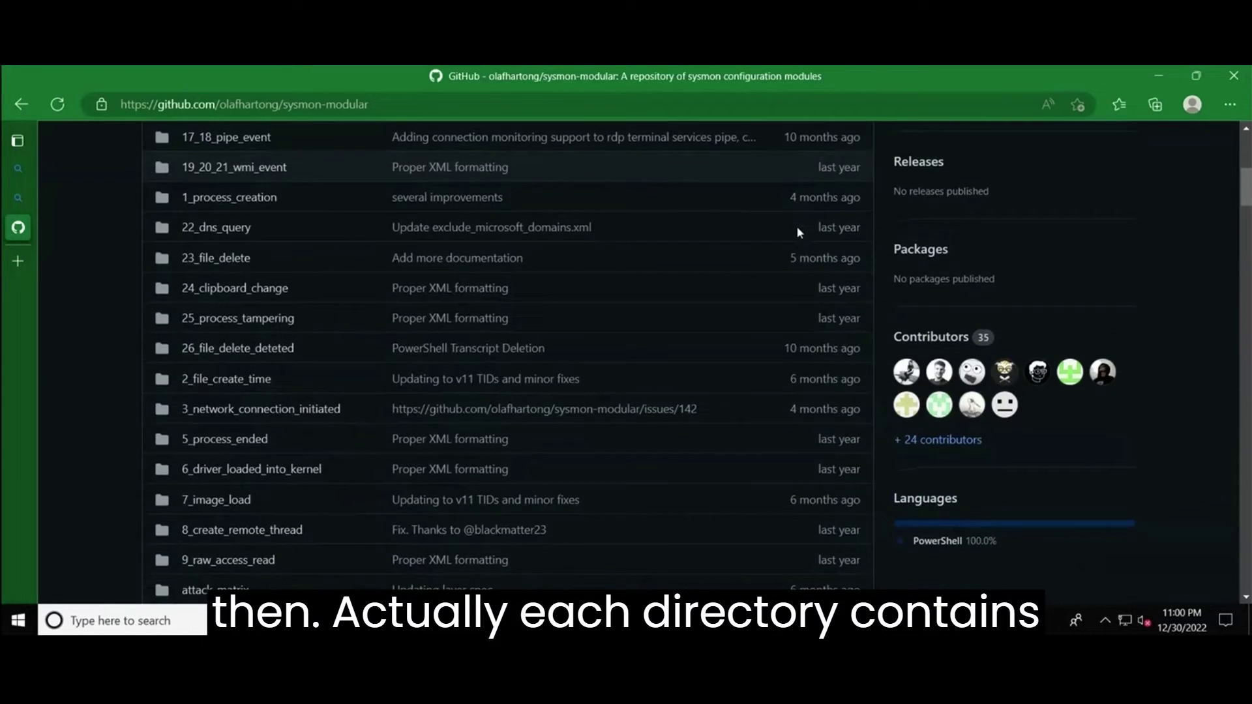
scroll(796, 232, "down", 1)
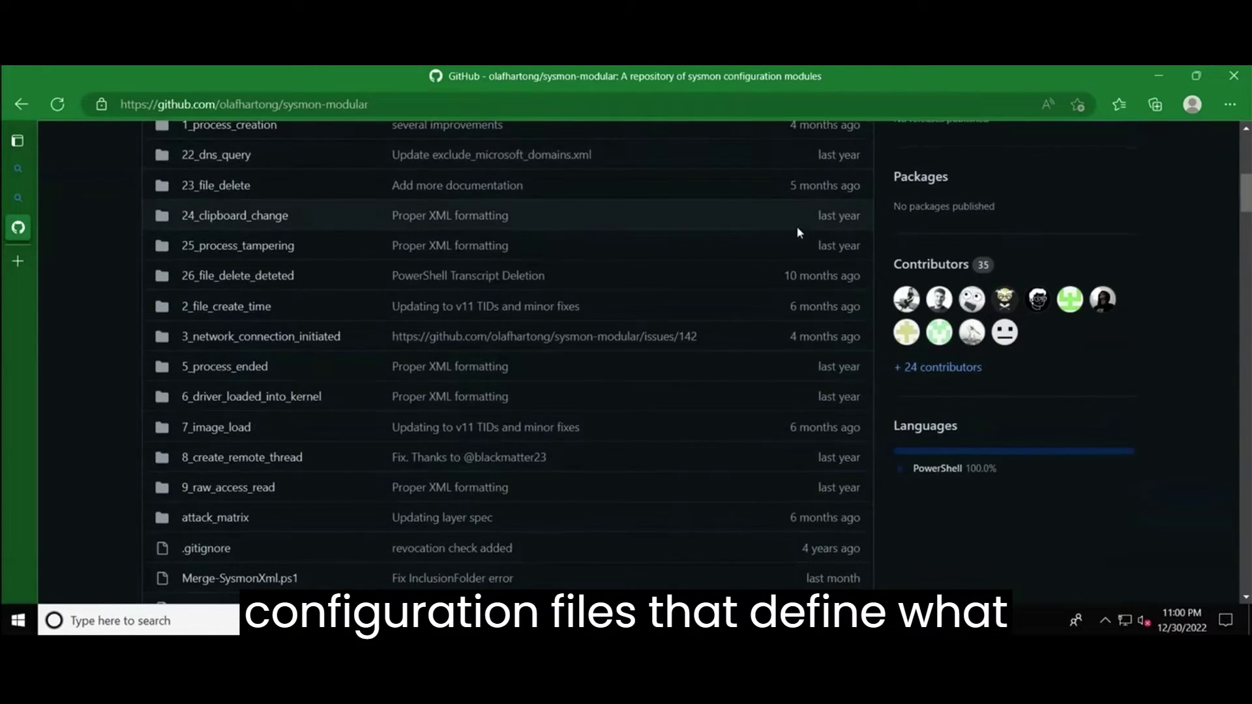
scroll(797, 233, "down", 1)
scroll(797, 232, "down", 1)
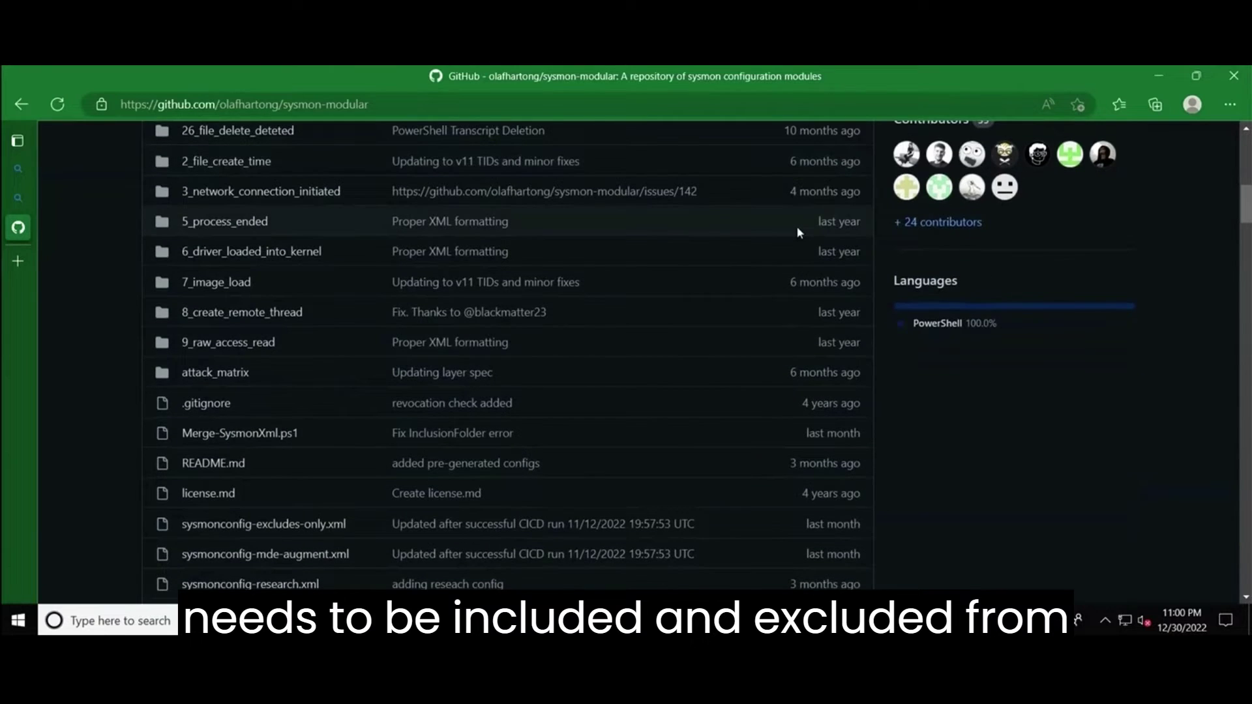
scroll(798, 228, "down", 1)
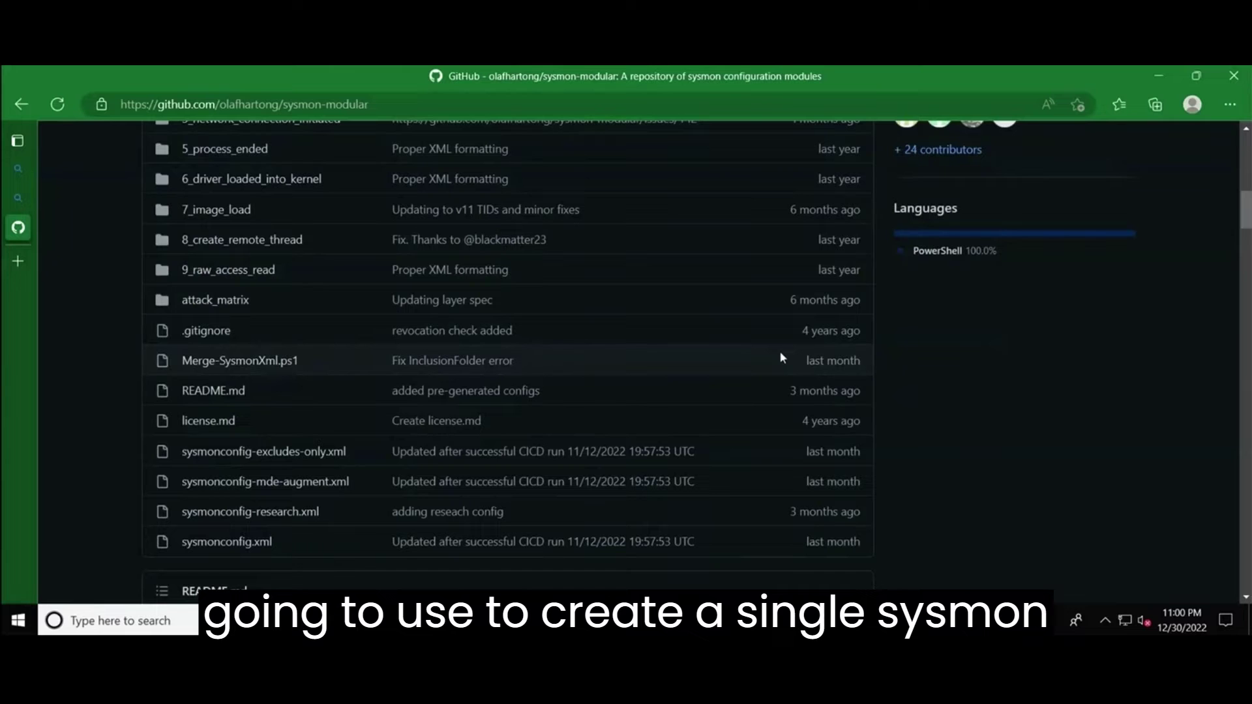
scroll(780, 357, "down", 1)
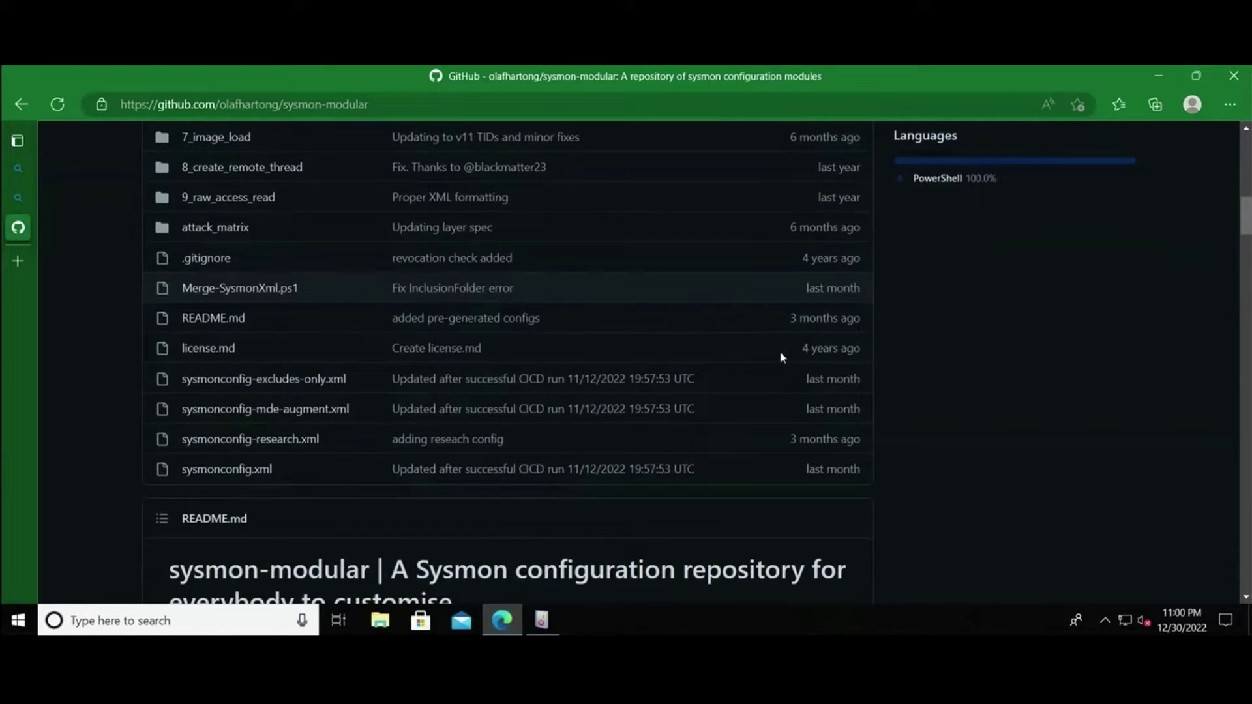
scroll(780, 357, "down", 6)
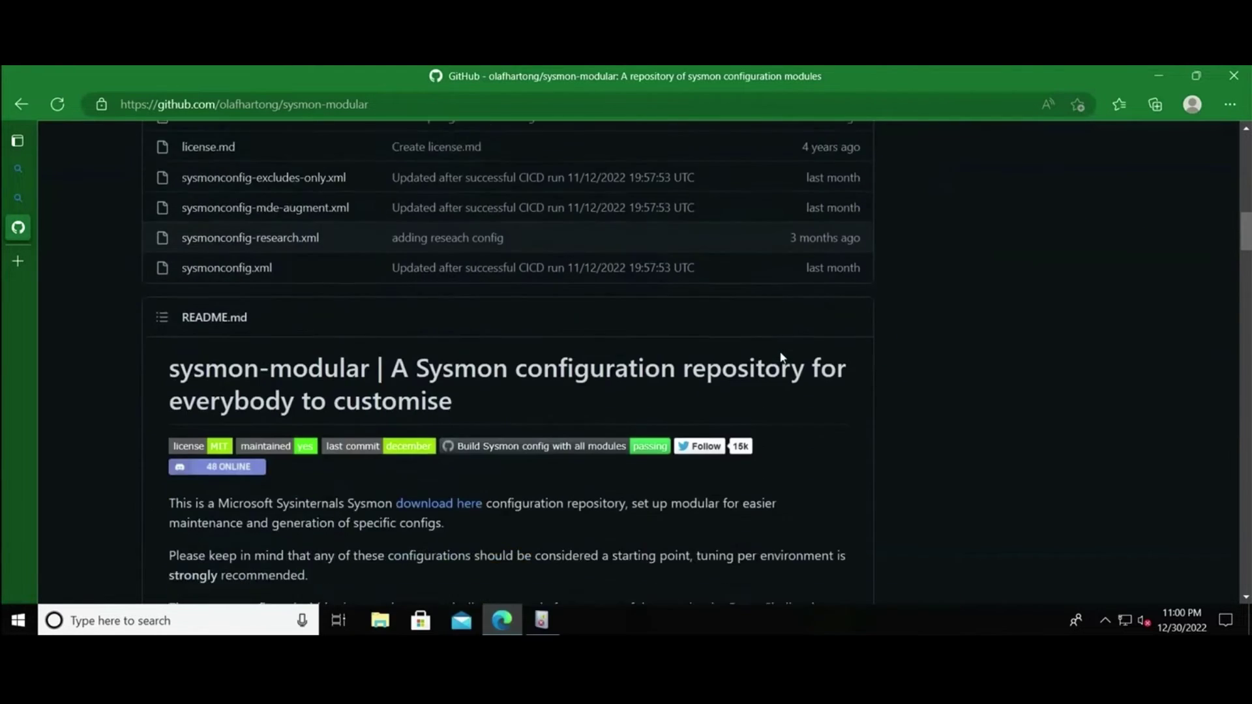
scroll(782, 357, "down", 3)
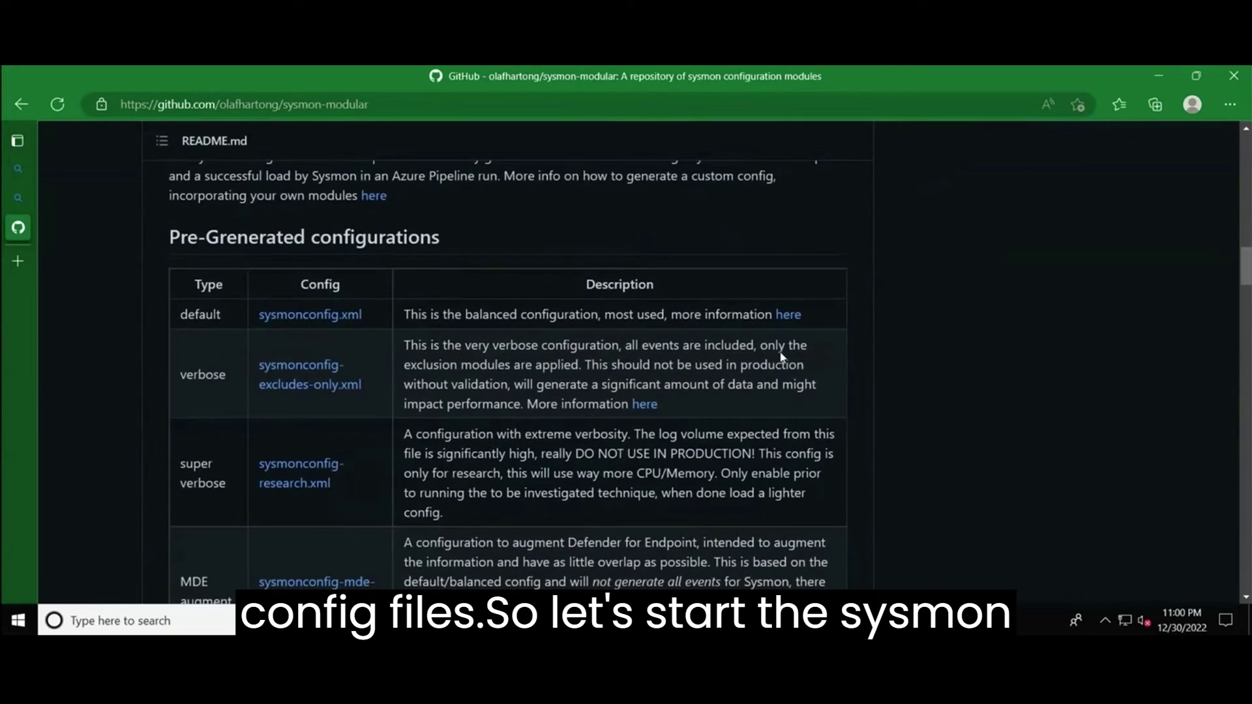
scroll(781, 353, "down", 1)
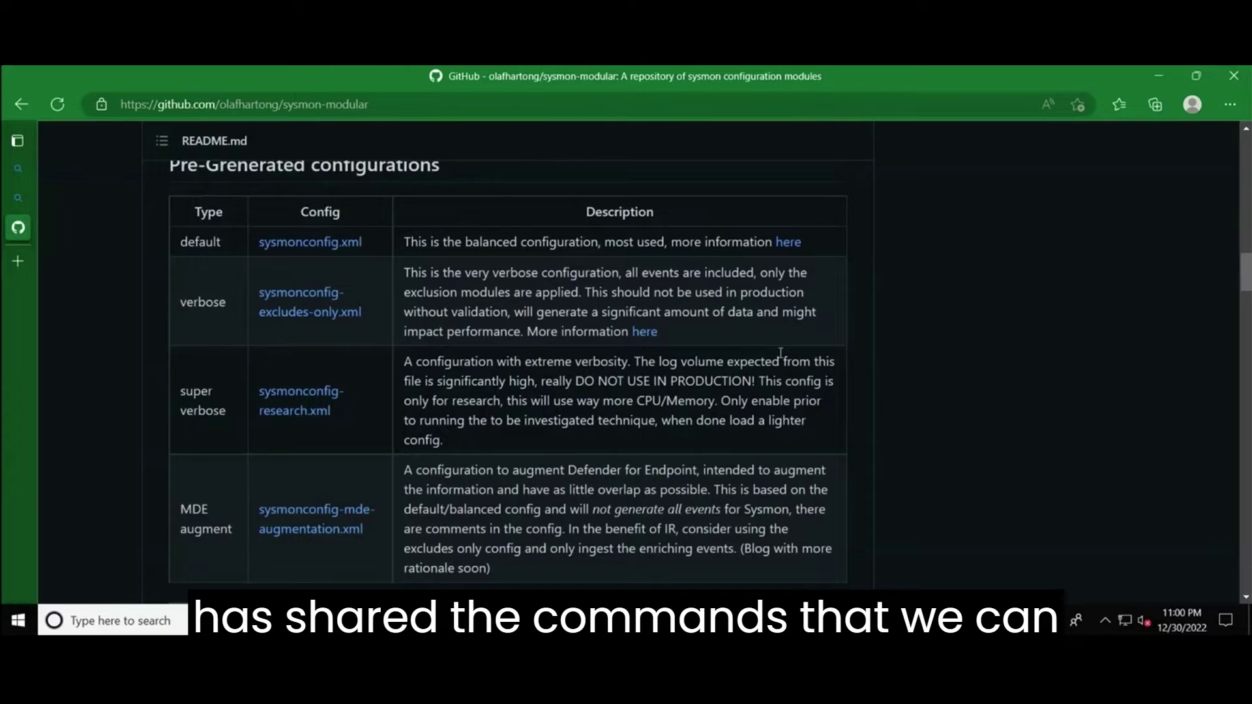
Open the wiki's Configuration options page from the 'here' link in the default sysmonconfig.xml row.
left_click(788, 243)
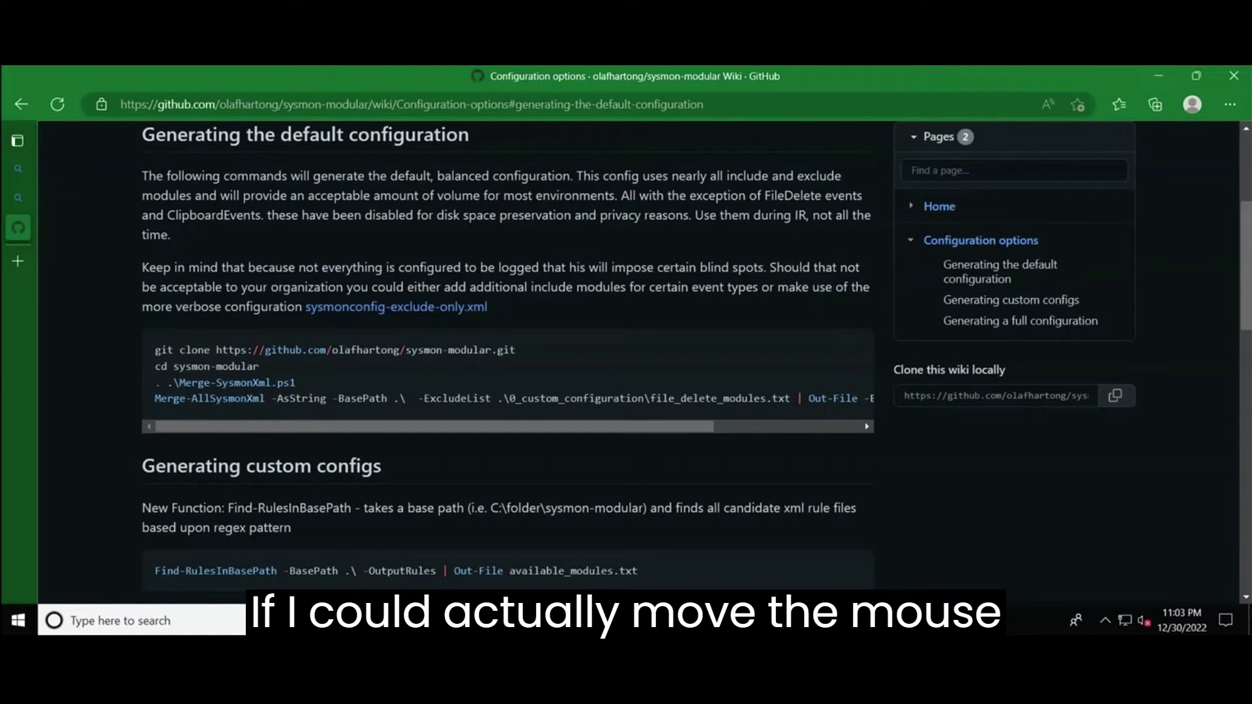
Extract sysmon-modular-master.zip in Downloads into its suggested sysmon-modular-master folder.
left_click(380, 620)
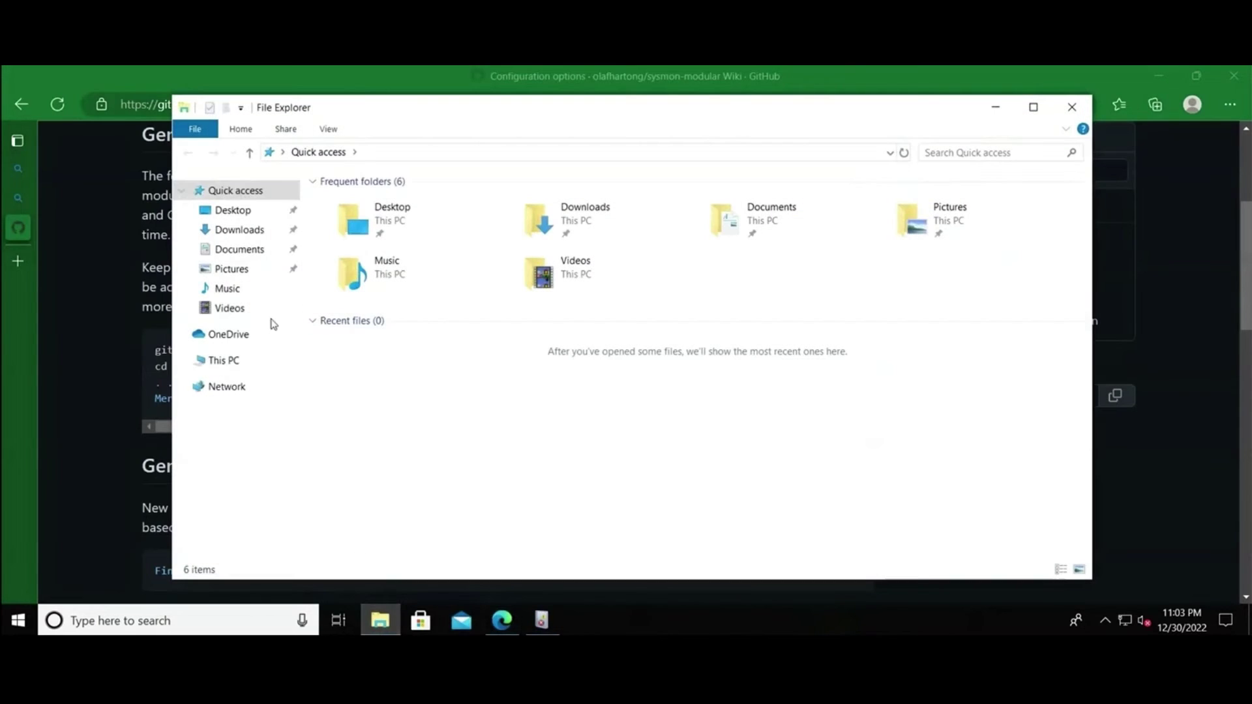
left_click(233, 234)
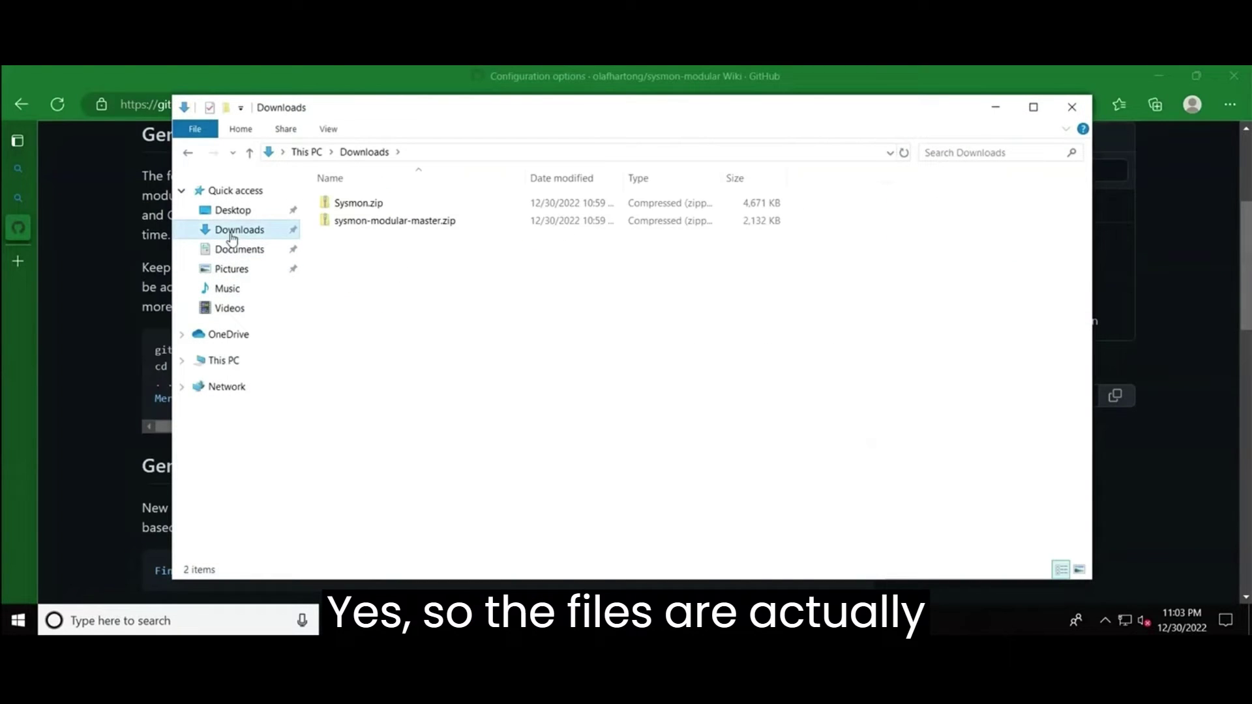
right_click(341, 221)
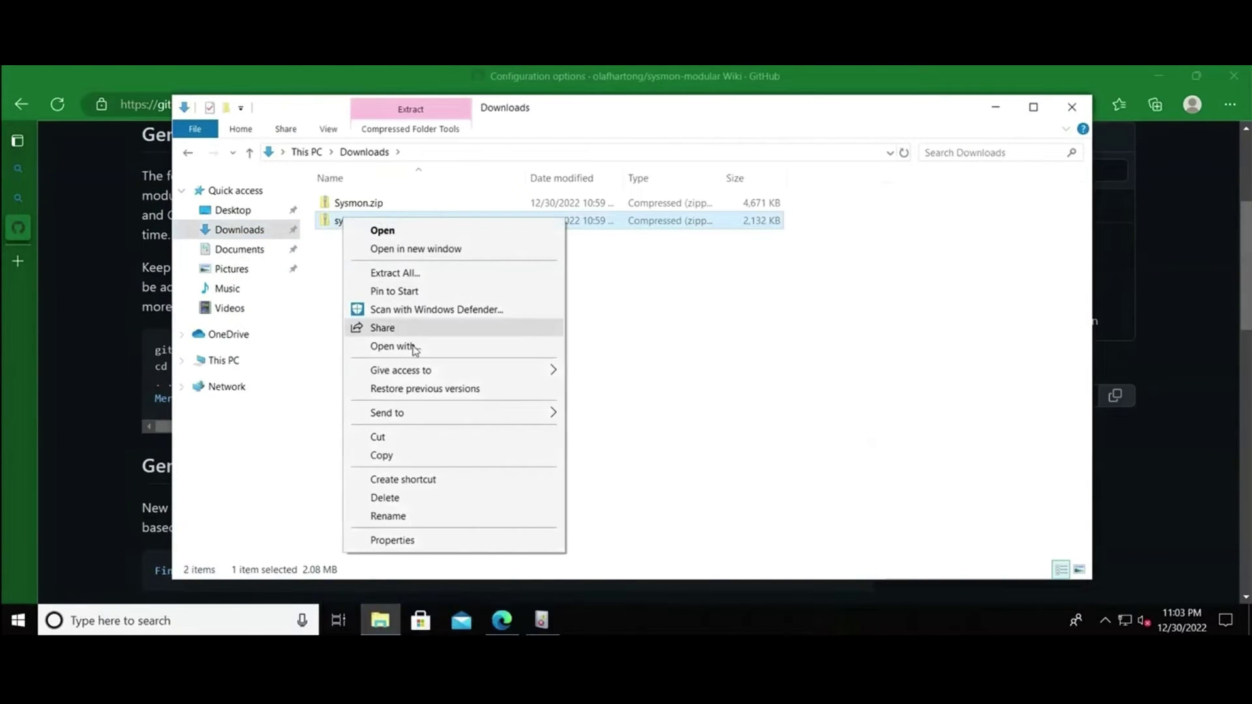
left_click(409, 274)
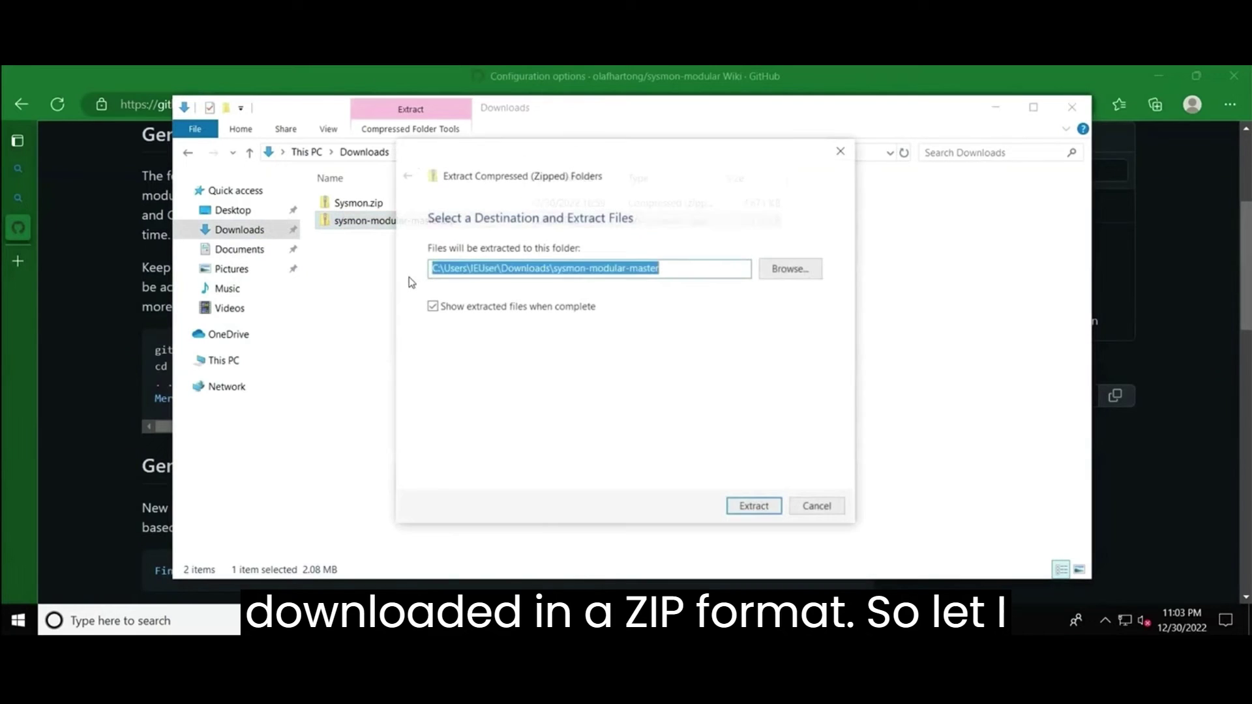
left_click(754, 508)
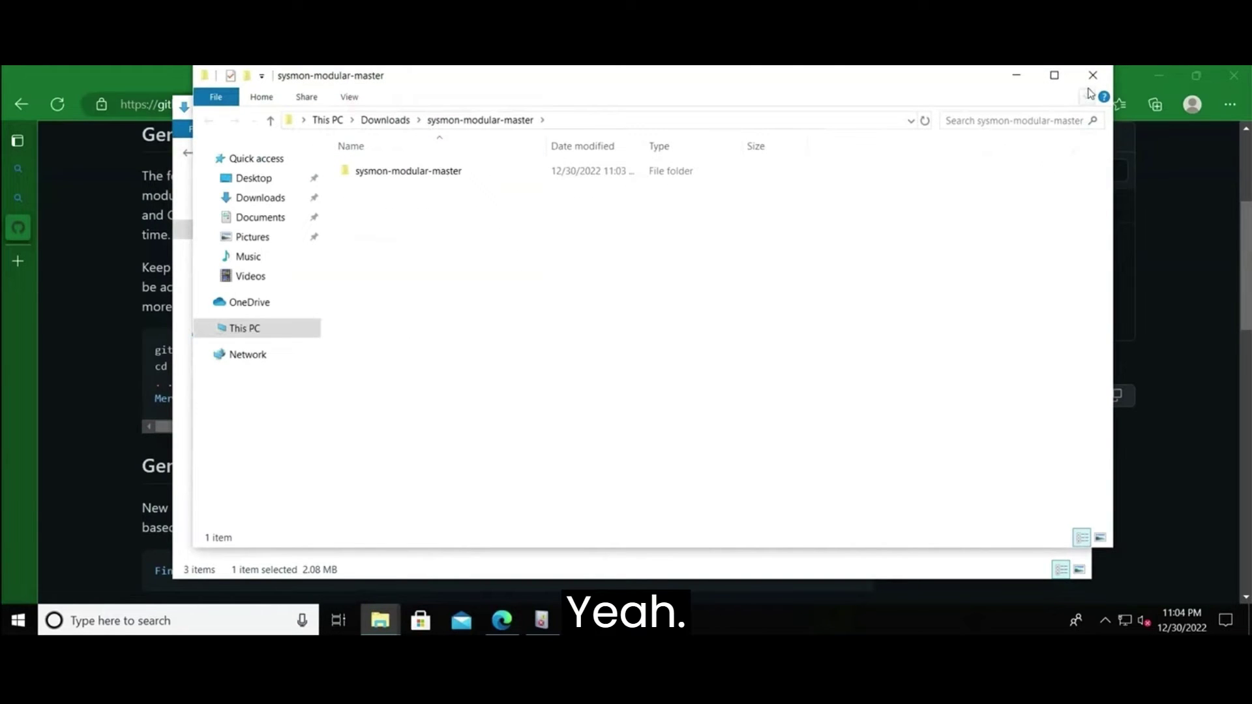
Extract Sysmon.zip into a Sysmon folder in Downloads.
left_click(1092, 81)
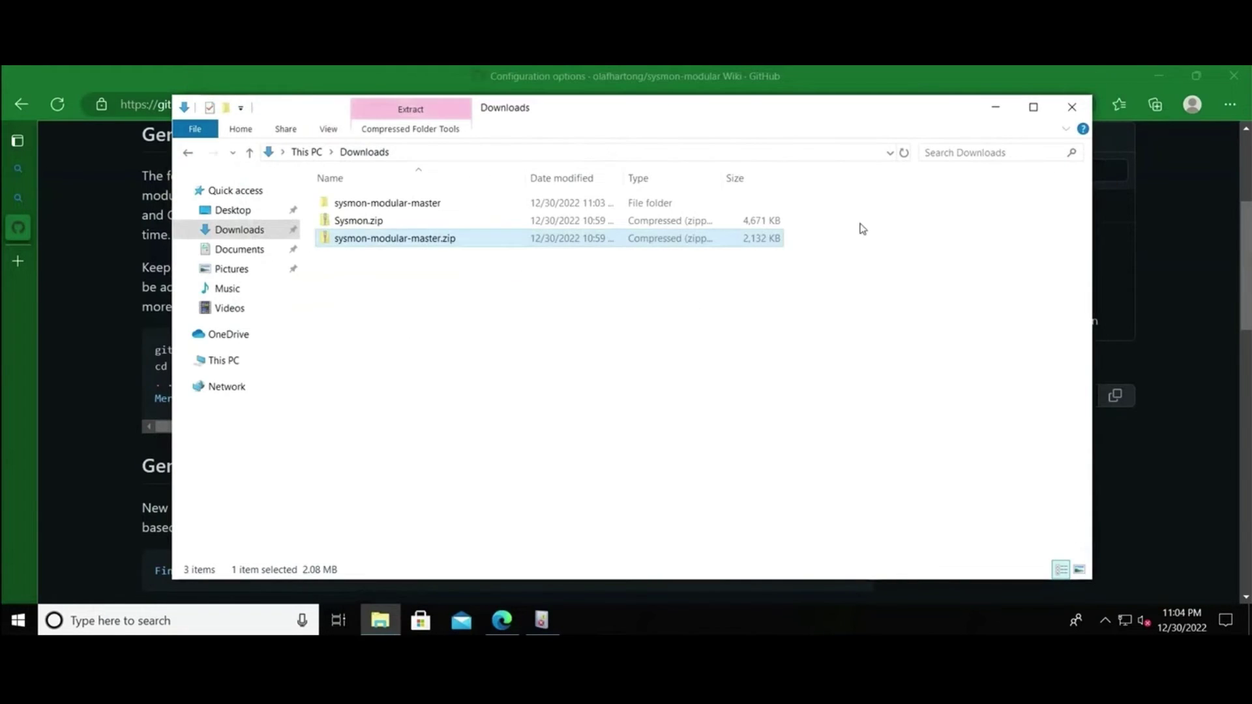
right_click(375, 225)
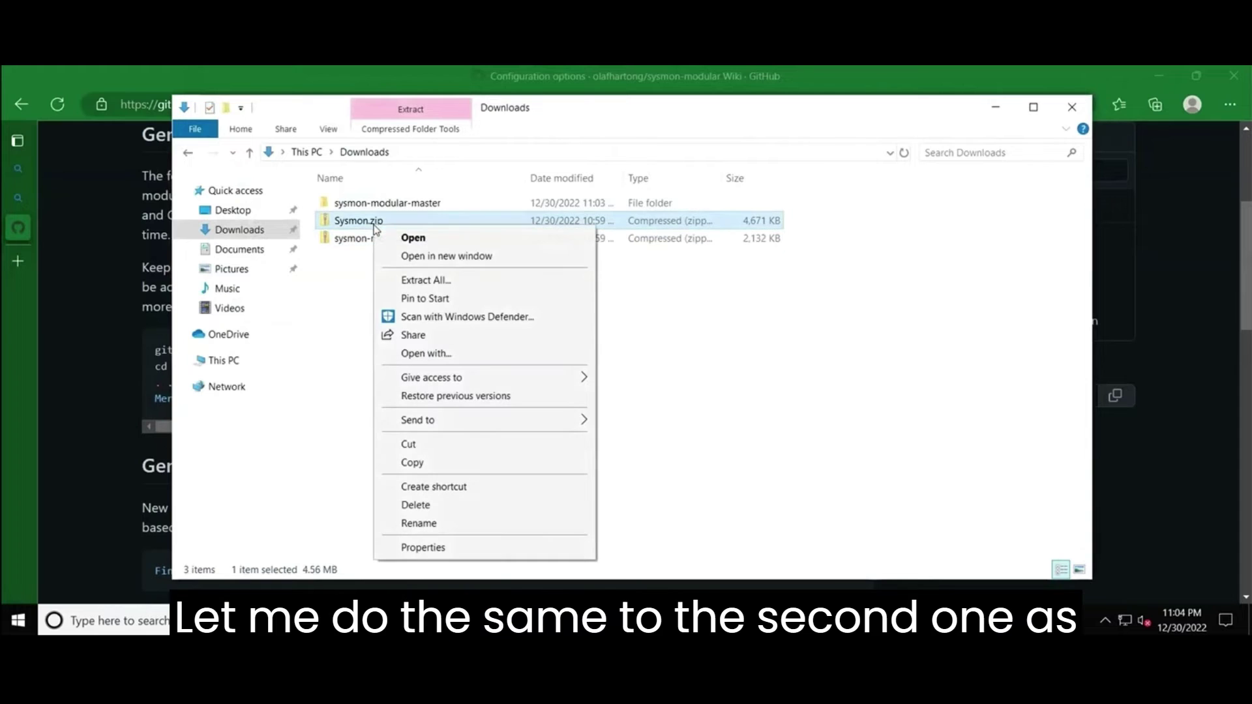
left_click(441, 280)
left_click(751, 508)
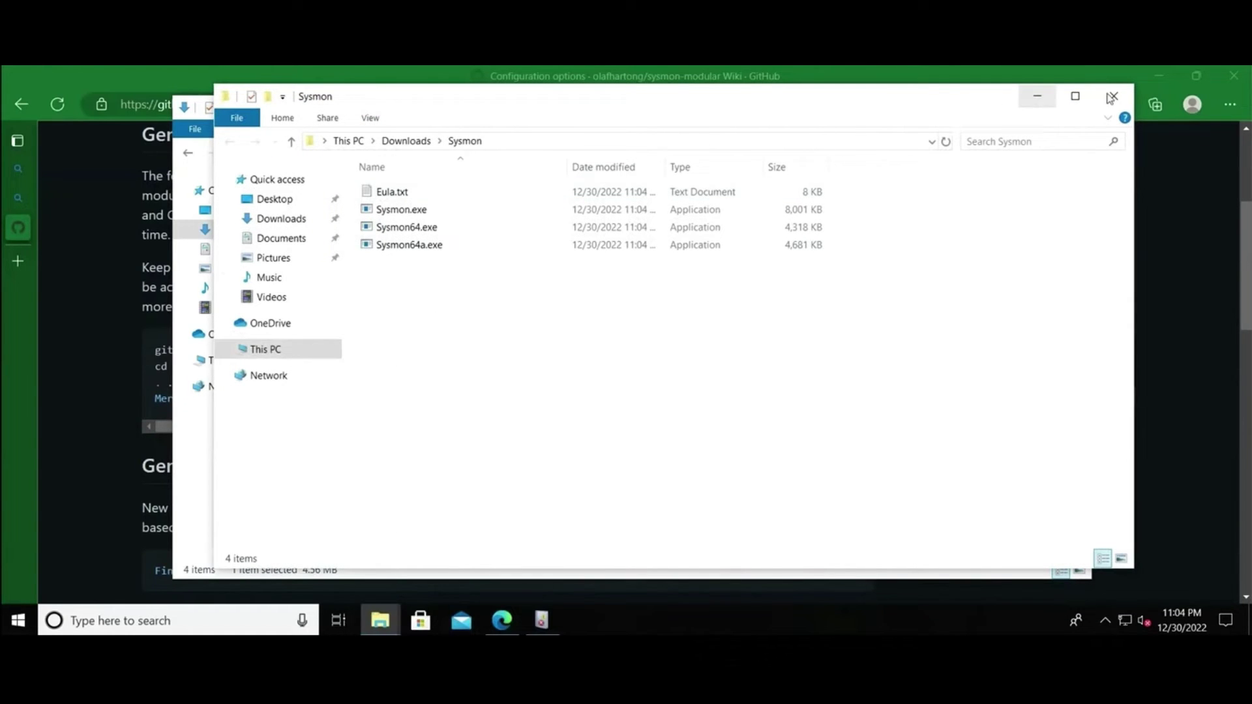
Permanently delete Sysmon.zip and sysmon-modular-master.zip from Downloads.
left_click(1112, 96)
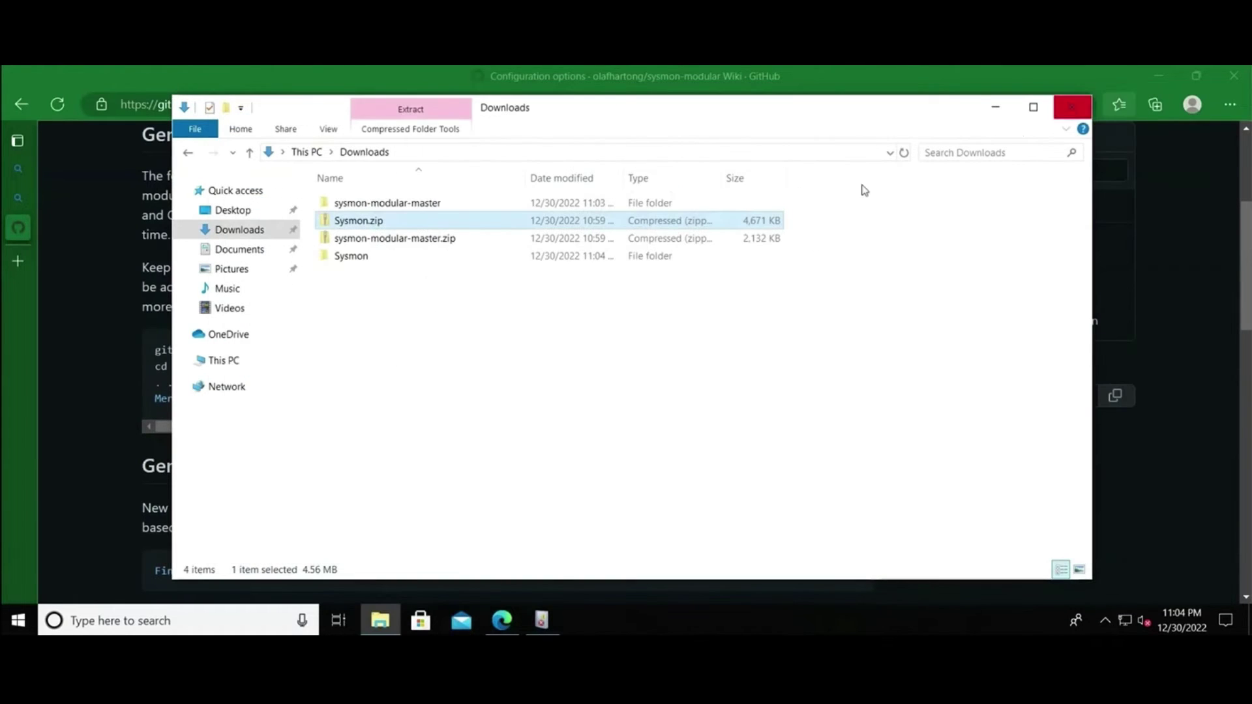
left_click(327, 238, "ctrl")
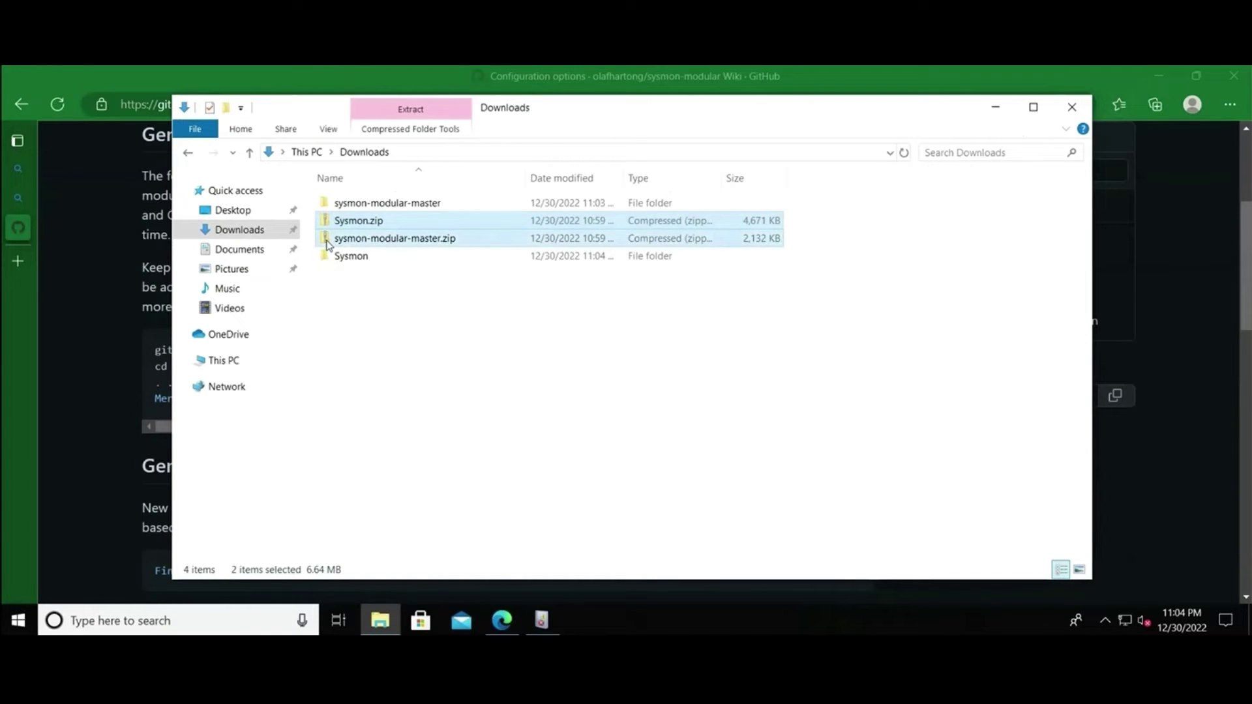
key("shift+Delete")
key("Return")
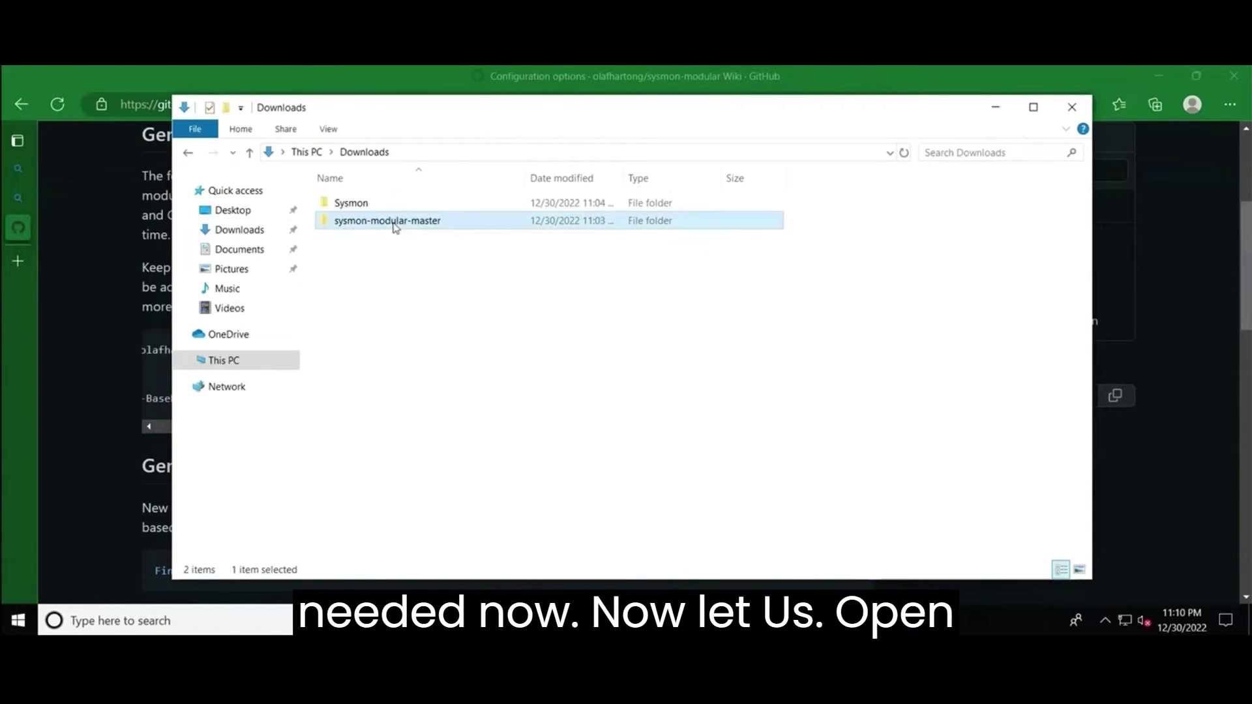
Open the inner sysmon-modular-master folder and copy its full path from the address bar.
double_click(395, 225)
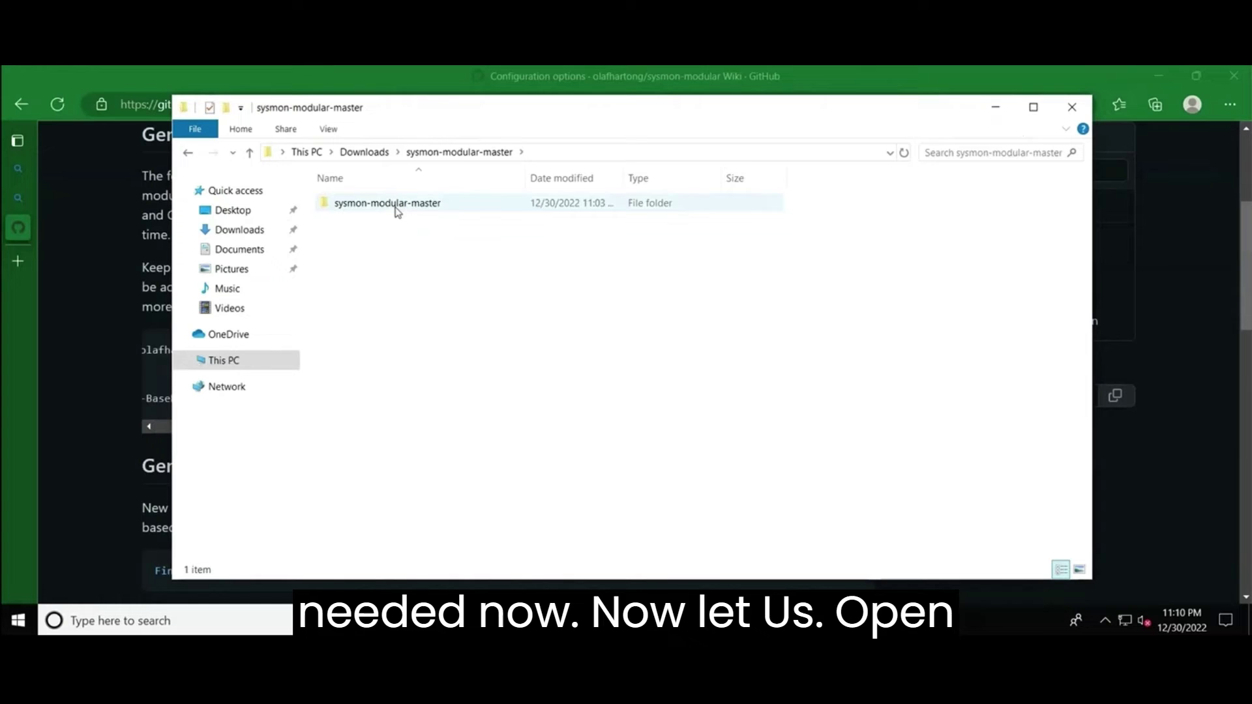
double_click(396, 210)
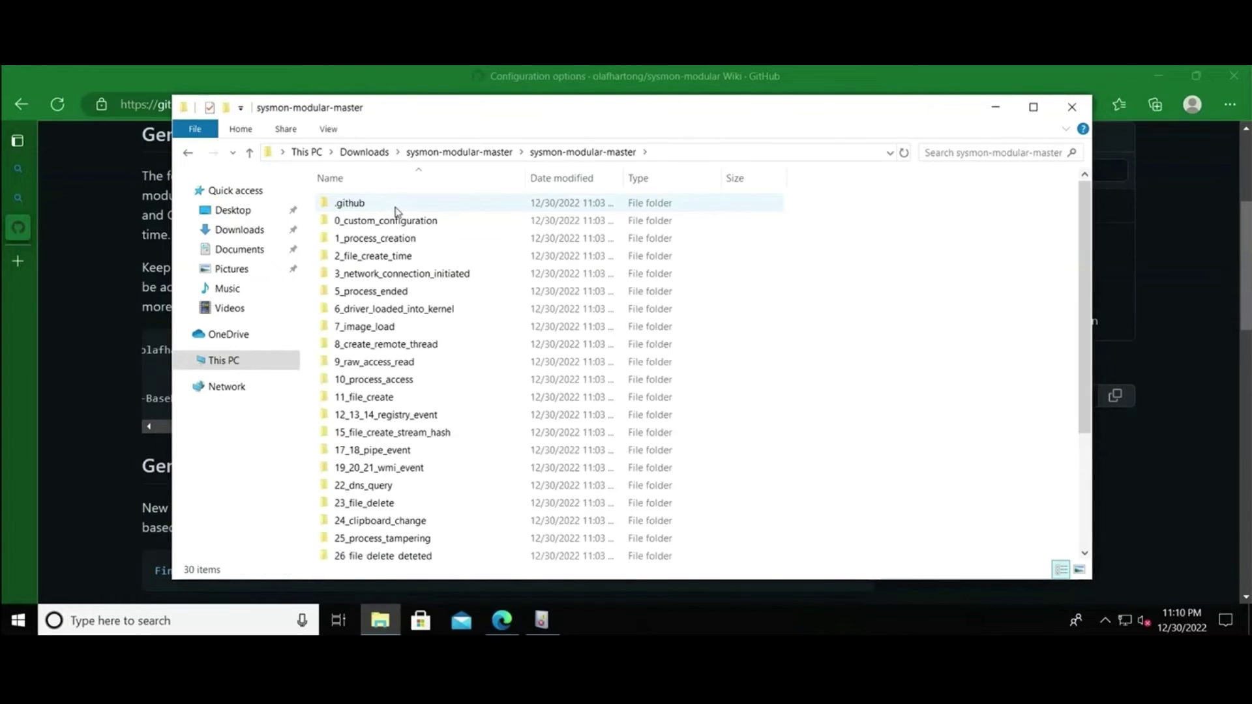
left_click(667, 156)
key("ctrl+c")
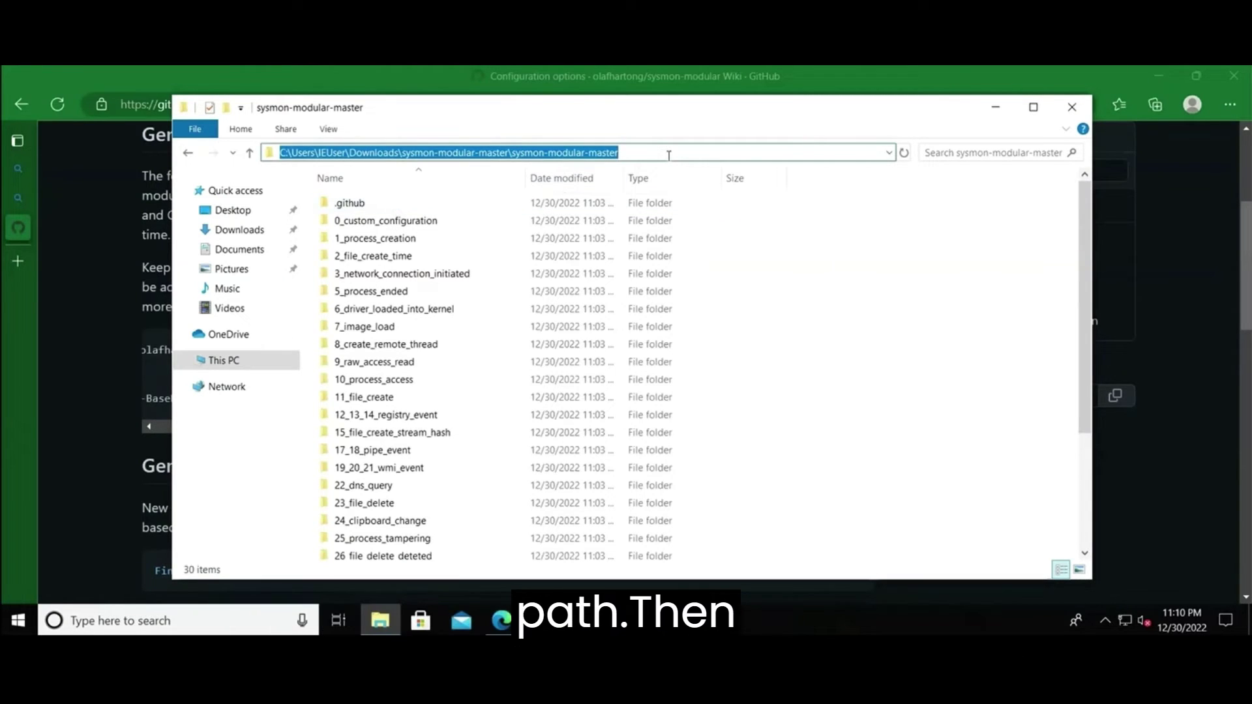
left_click(216, 624)
Start a maximized administrator PowerShell and cd into the pasted sysmon-modular-master path.
type("power")
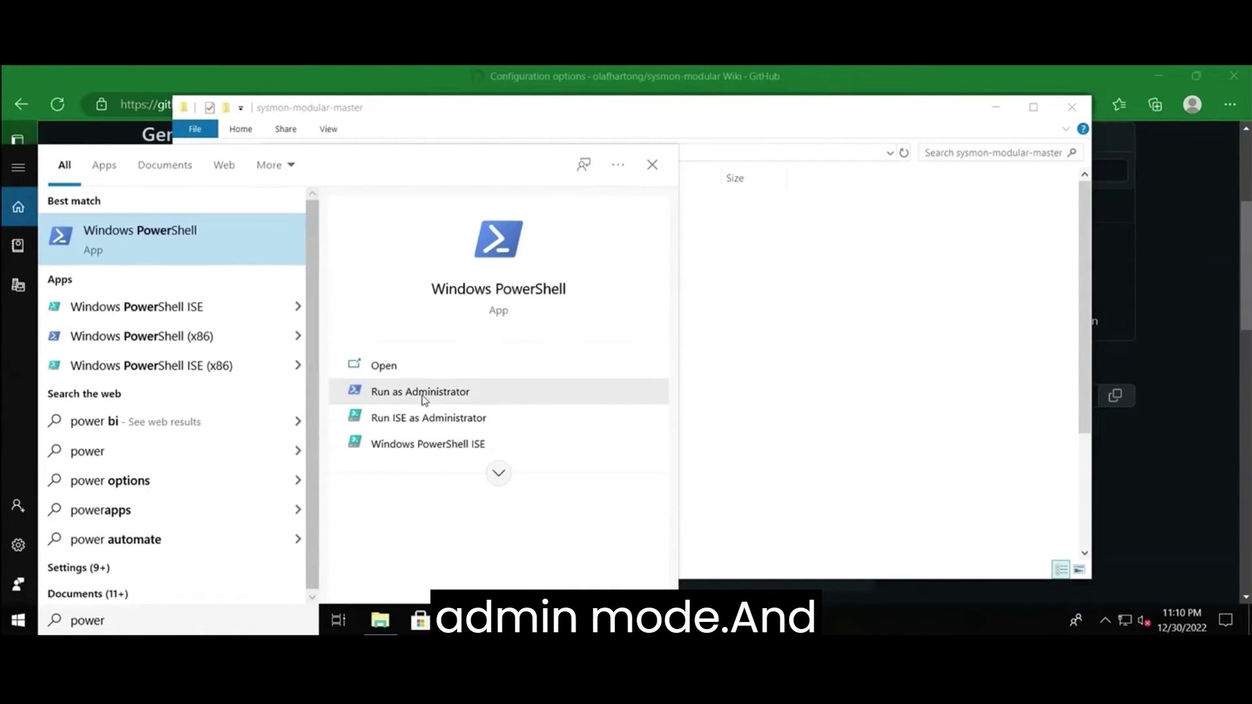
left_click(423, 394)
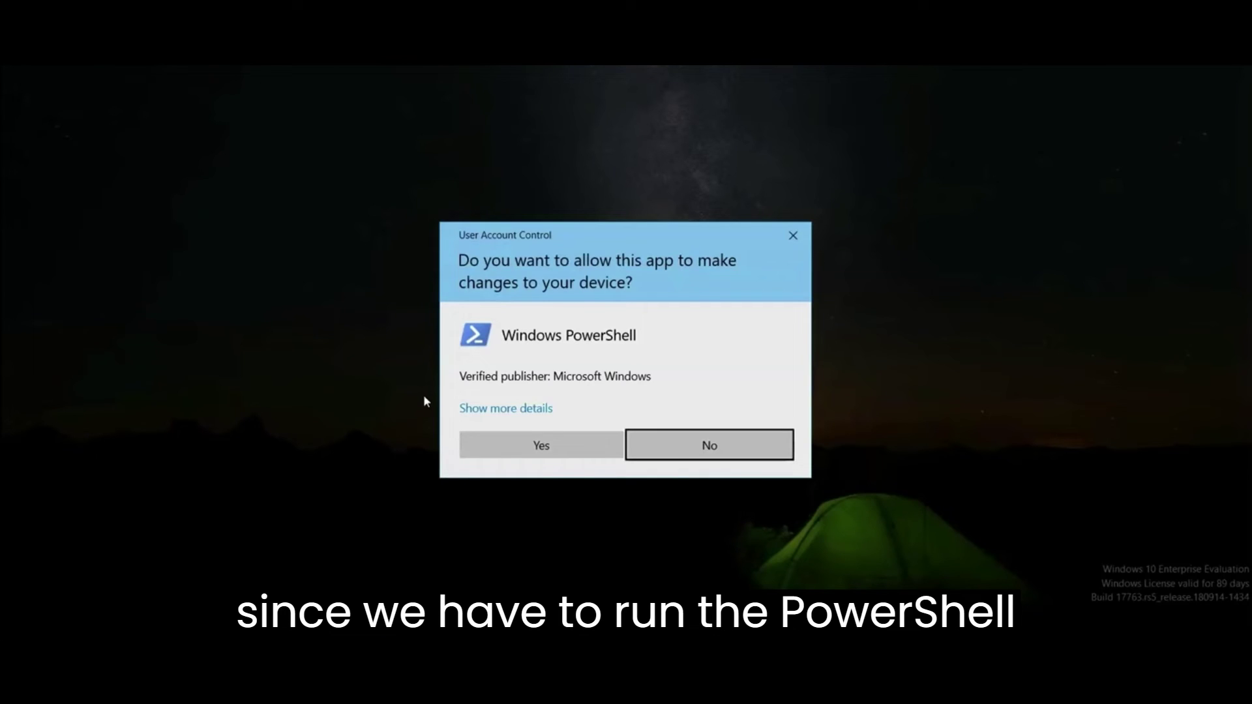
left_click(505, 445)
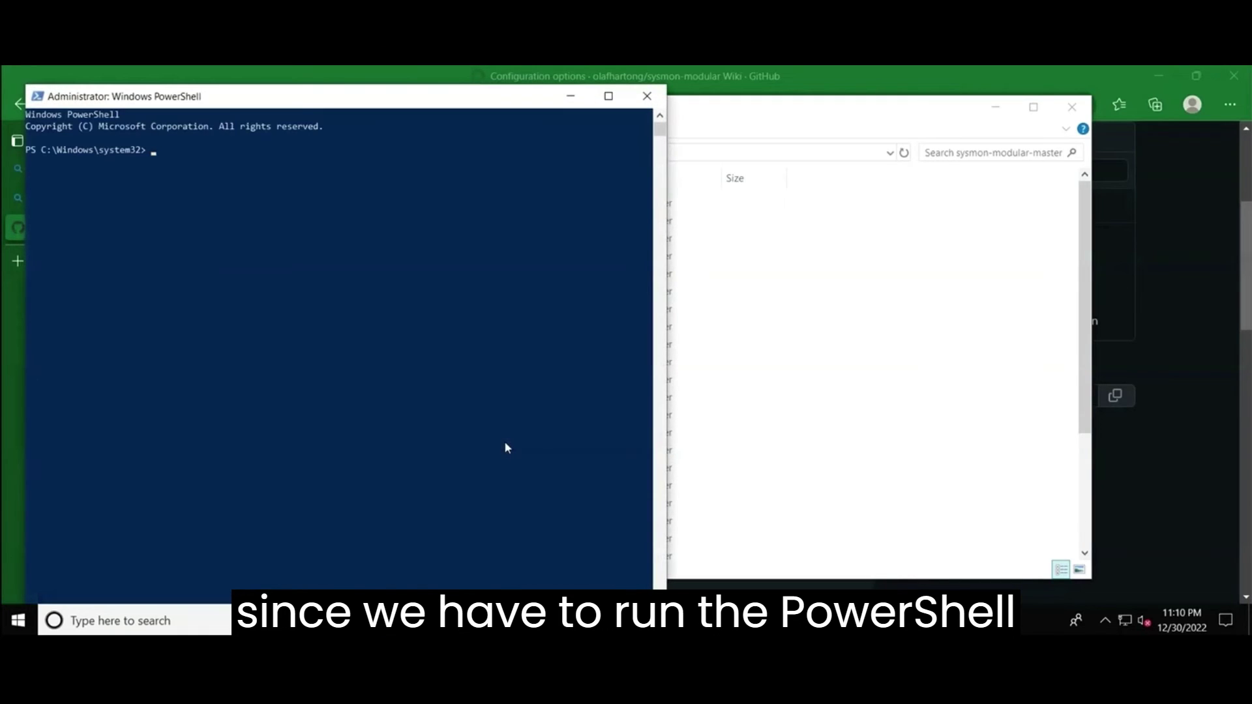
left_click(609, 96)
type("cd")
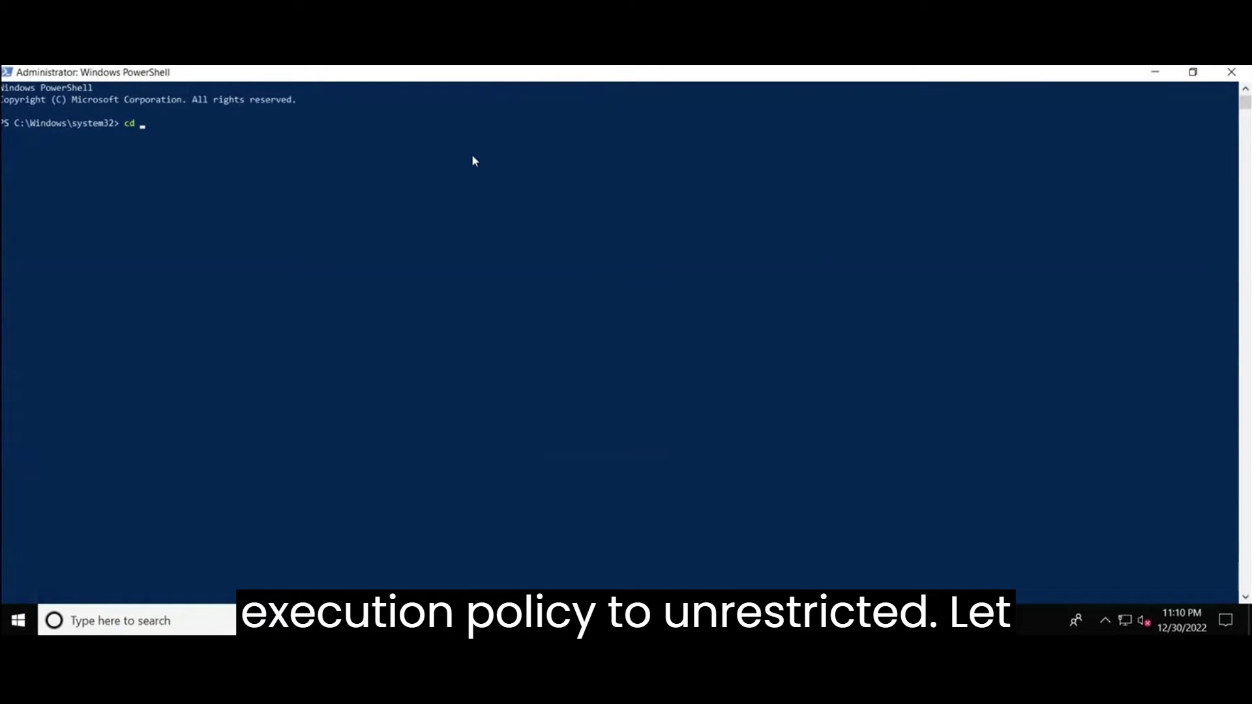
key("ctrl+v")
key("Return")
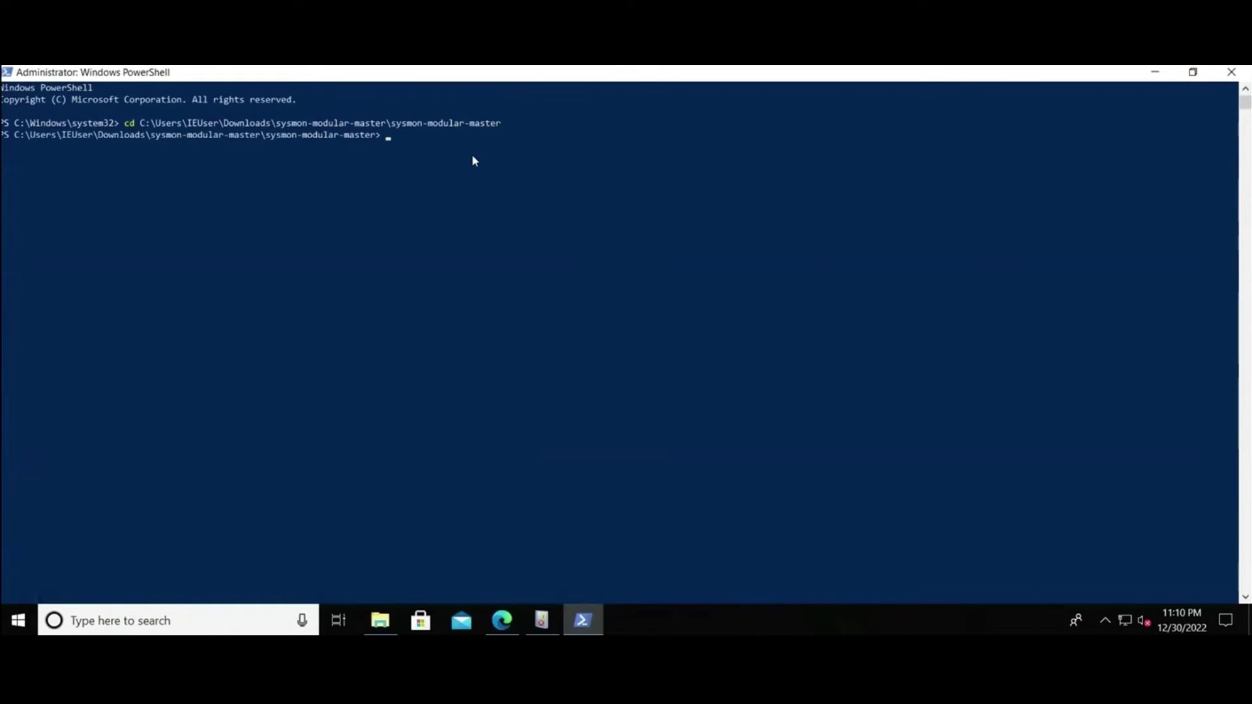
Run Set-ExecutionPolicy unrestricted and answer A to apply it to all.
type("set exe")
key("Left")
key("Left")
key("Left")
key("BackSpace")
type("-")
key("Right")
key("Right")
key("Right")
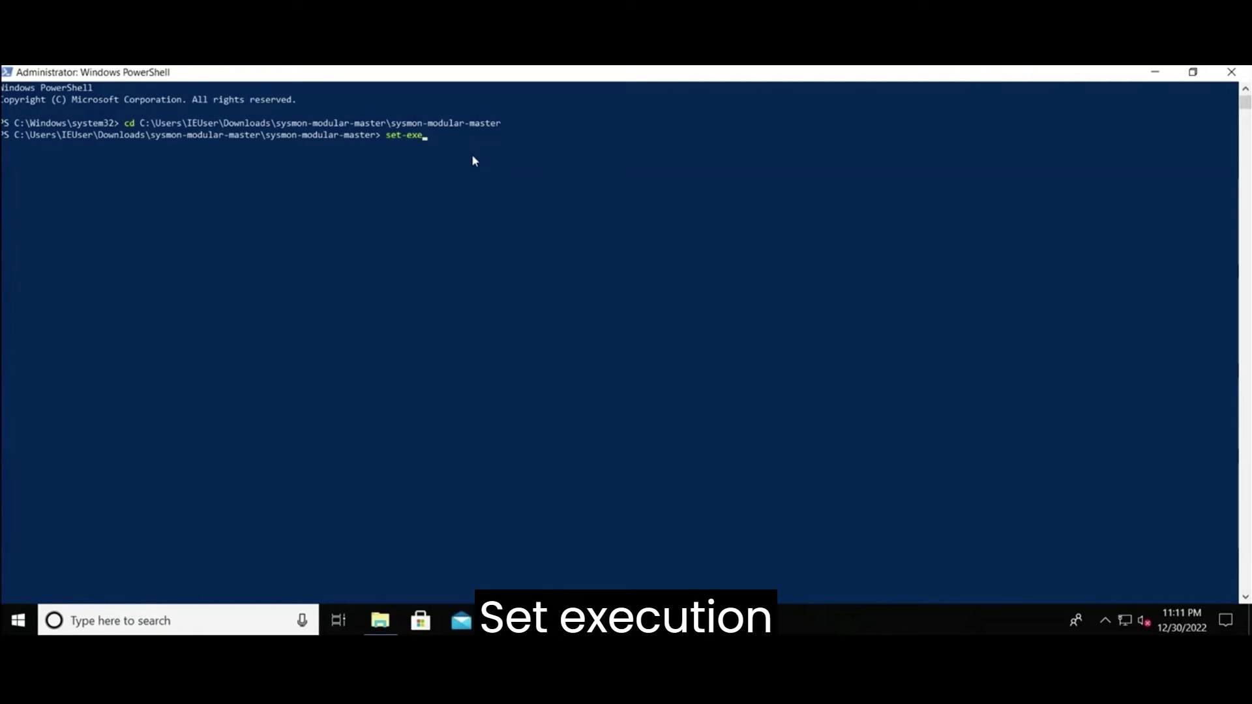
key("Tab")
type("un")
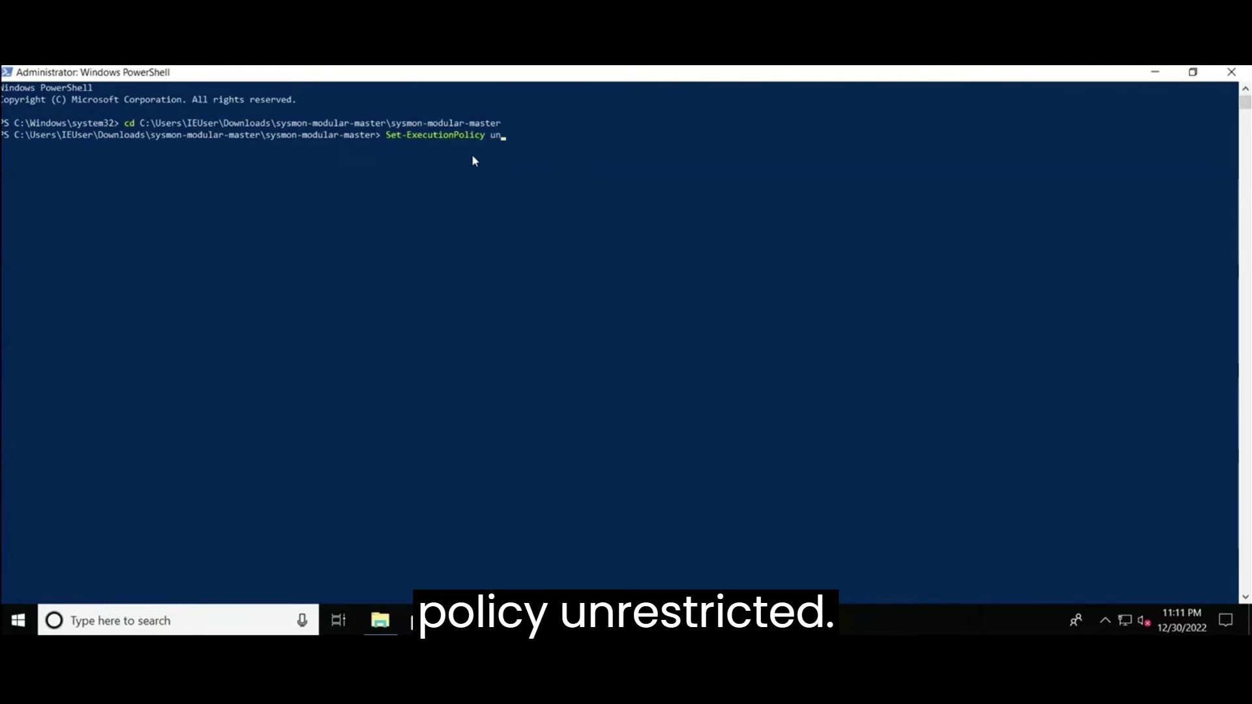
type("restricte")
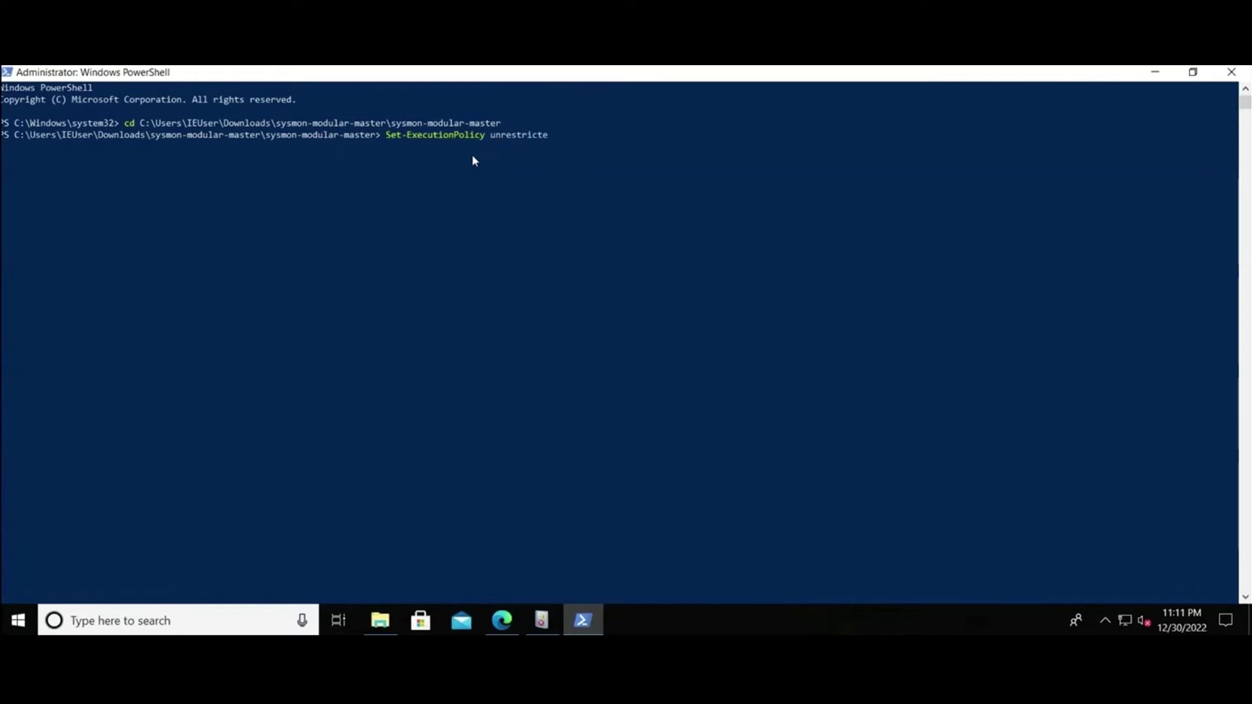
type("d")
key("Return")
type("a")
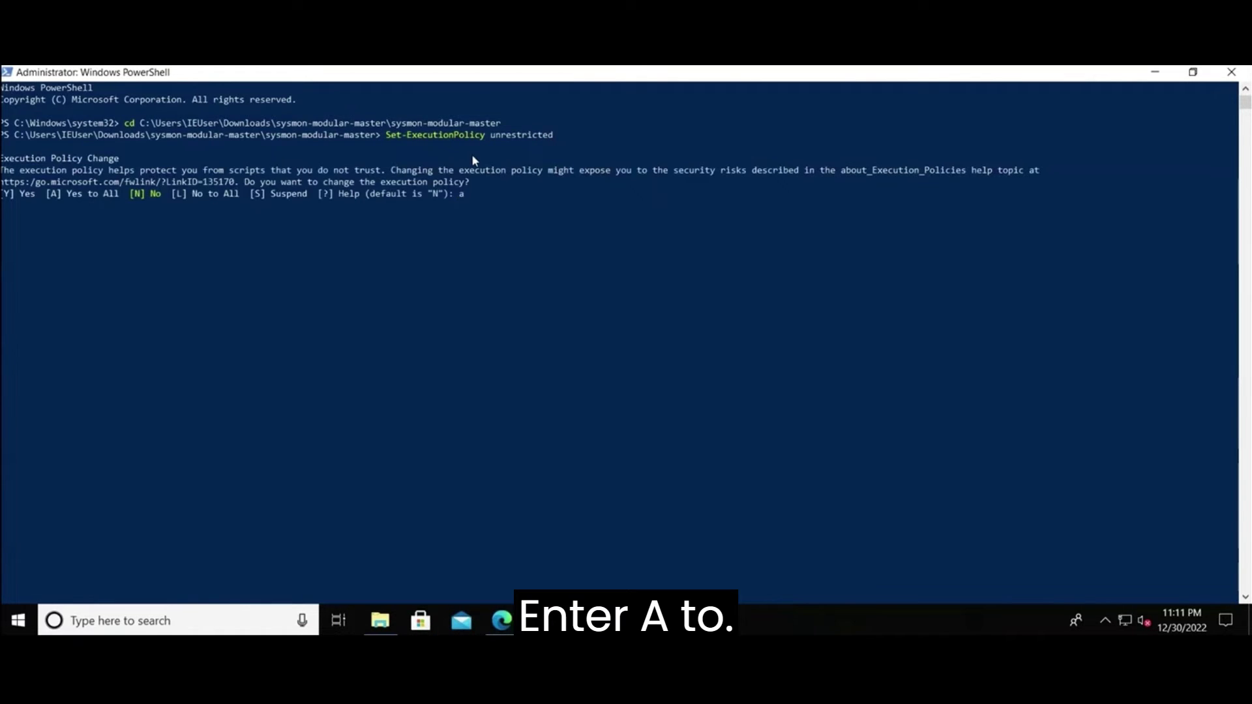
key("Return")
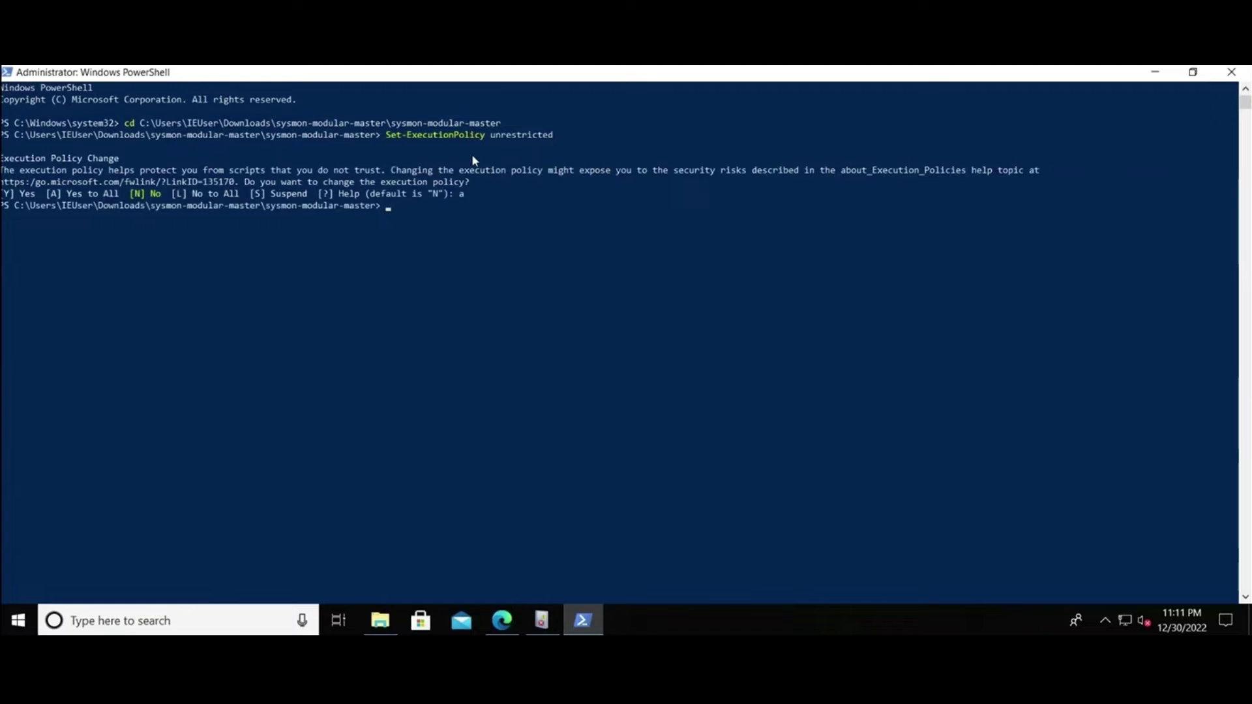
Run .\Merge-SysmonXml.ps1 and choose R to run it once at the security warning.
type(".\\merg")
key("Tab")
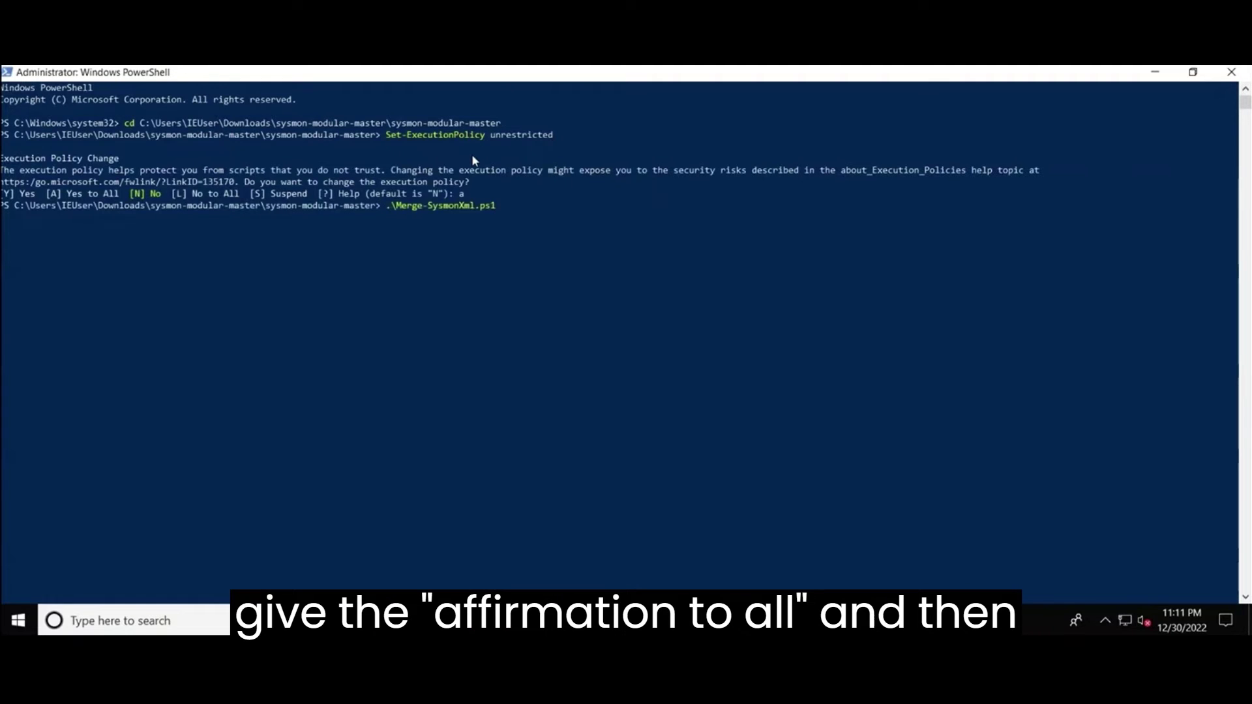
key("Return")
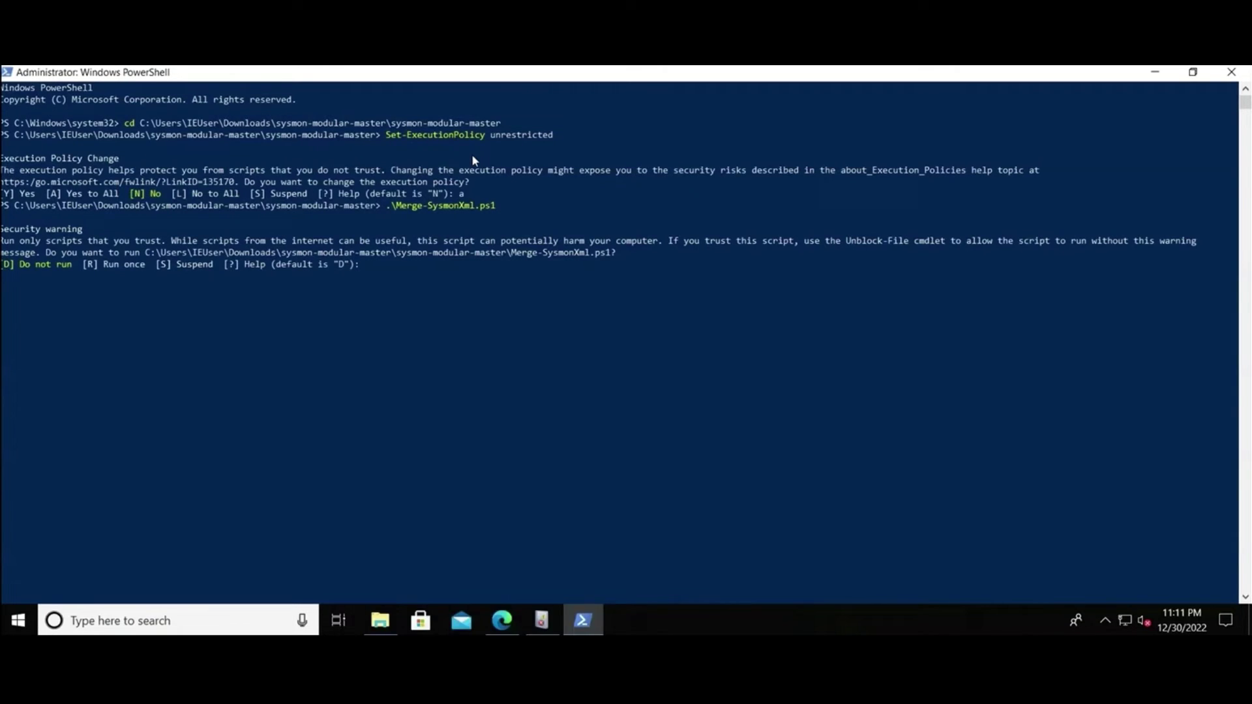
type("r")
key("Return")
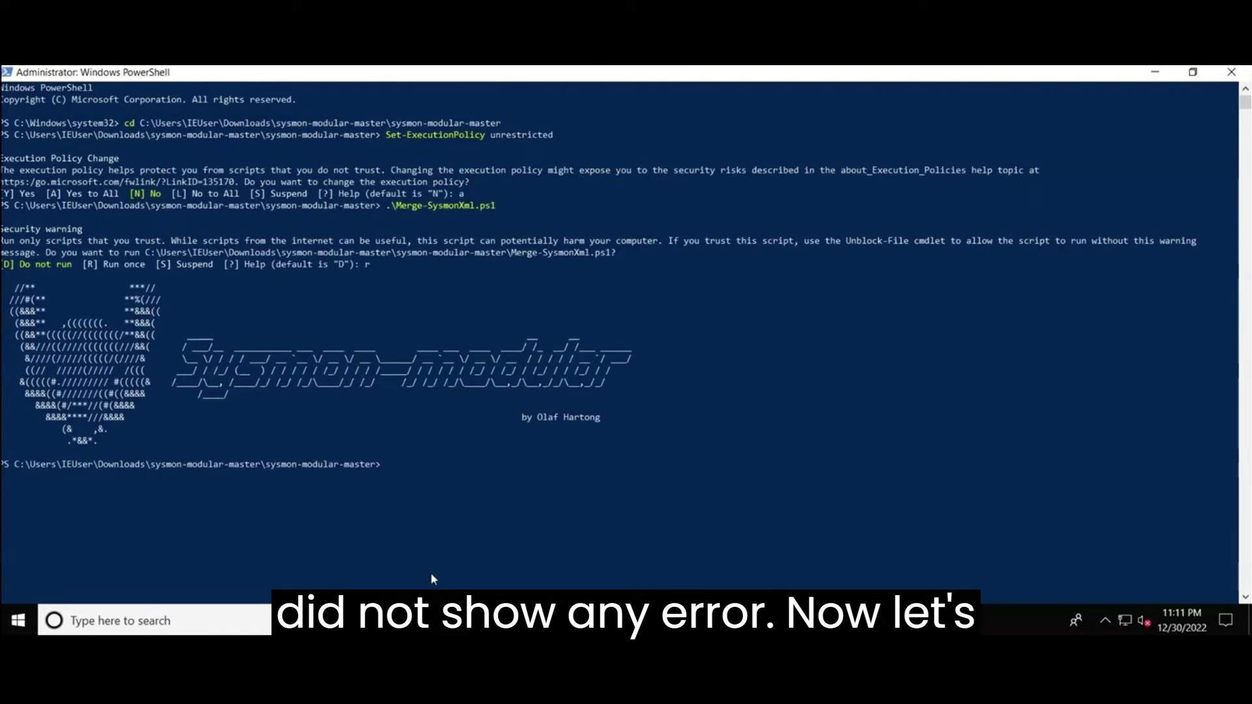
Copy the Merge-AllSysmonXml command that writes sysmonconfig.xml from the wiki's code block.
key("alt+Tab")
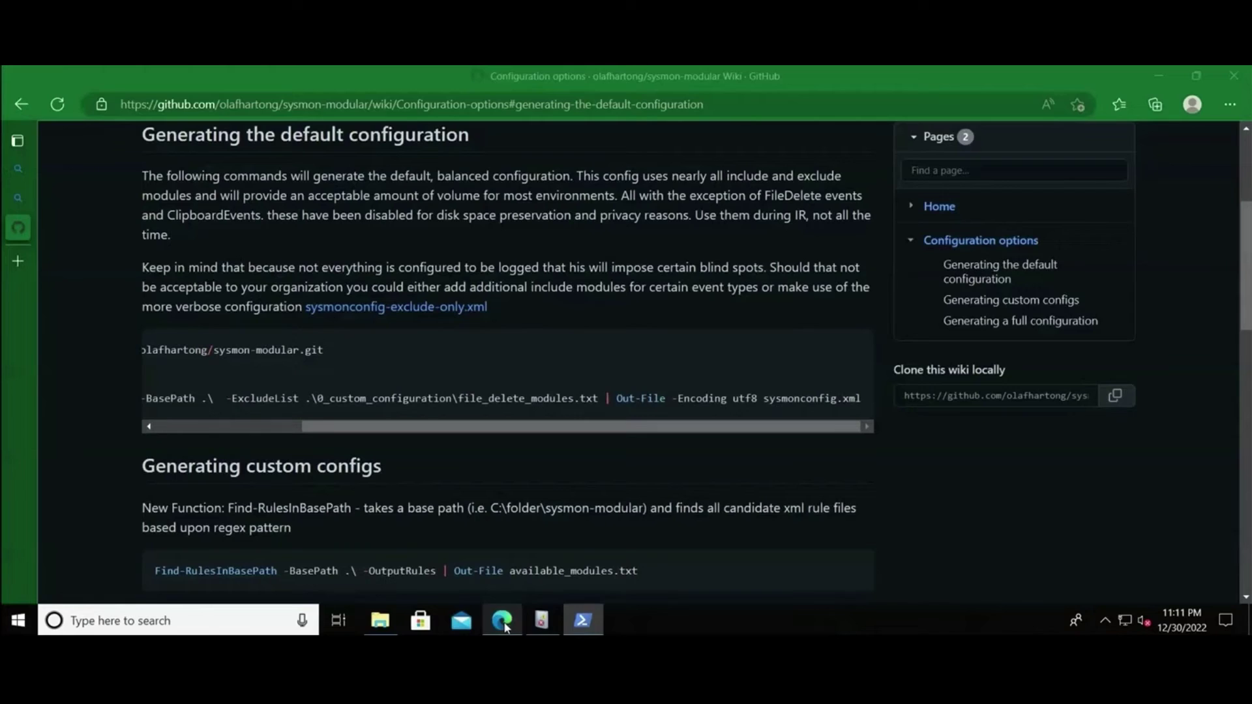
left_click_drag(302, 427, 142, 433)
mouse_move(156, 399)
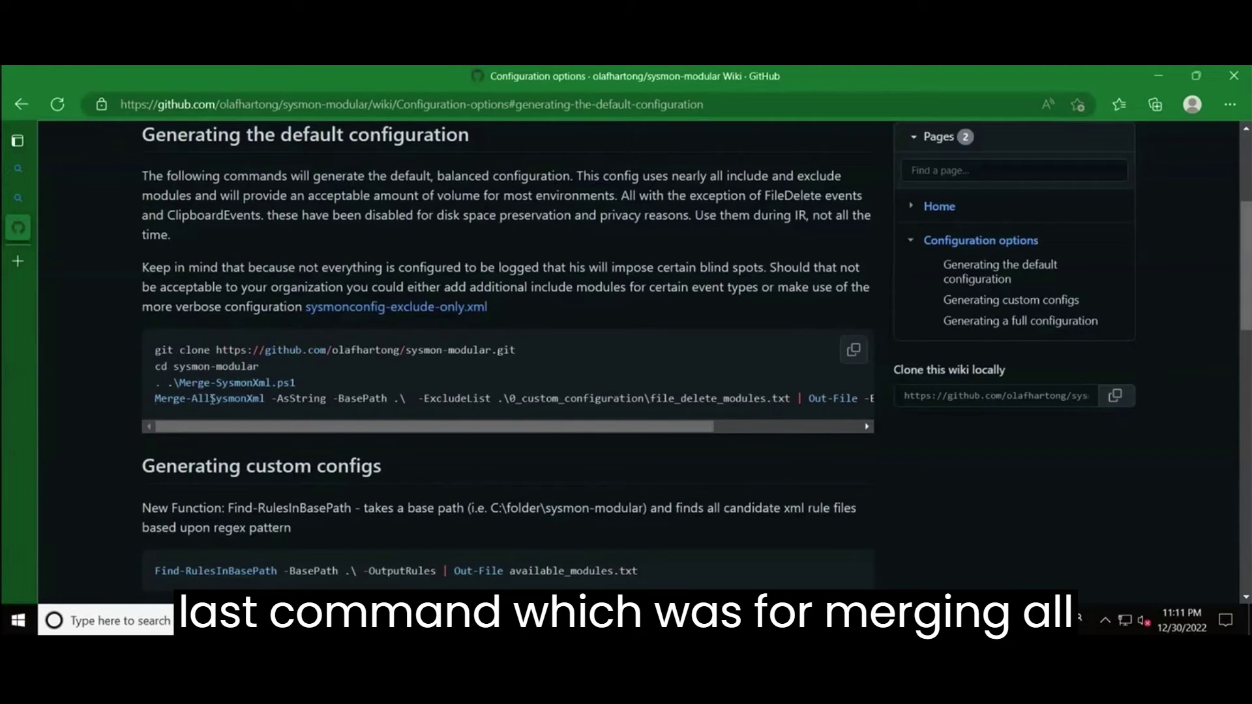
left_click_drag(212, 399, 866, 400)
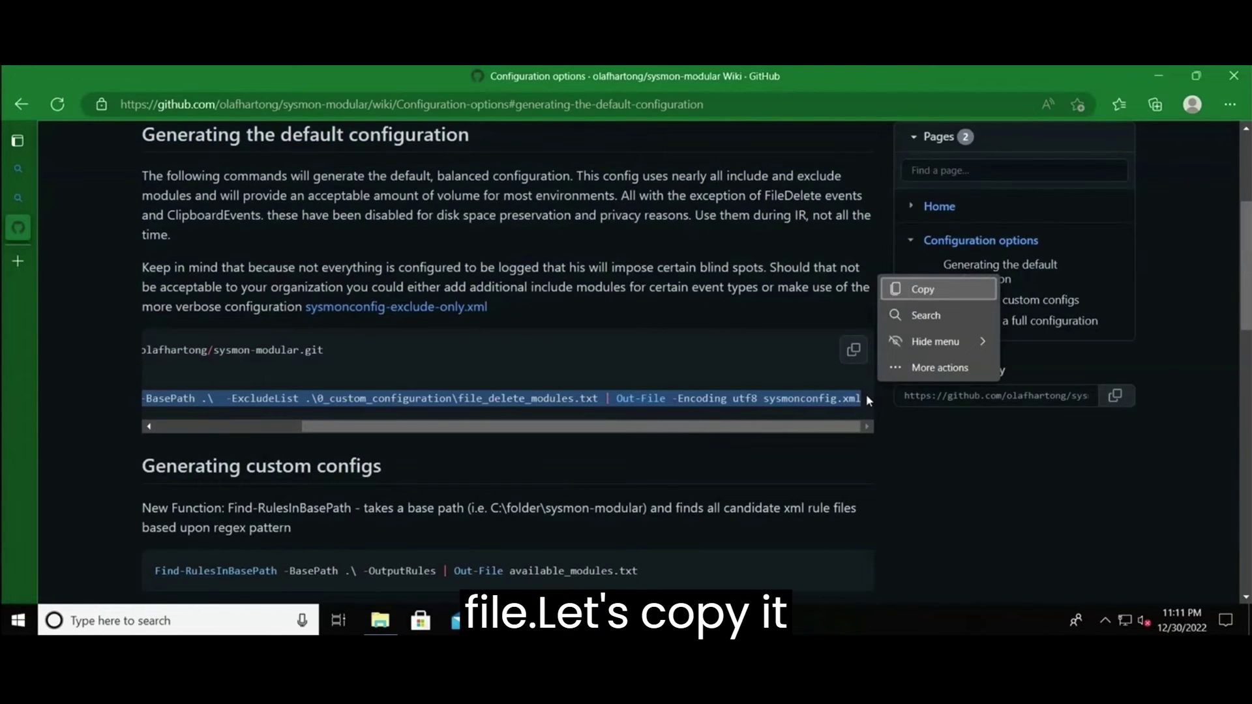
key("ctrl+c")
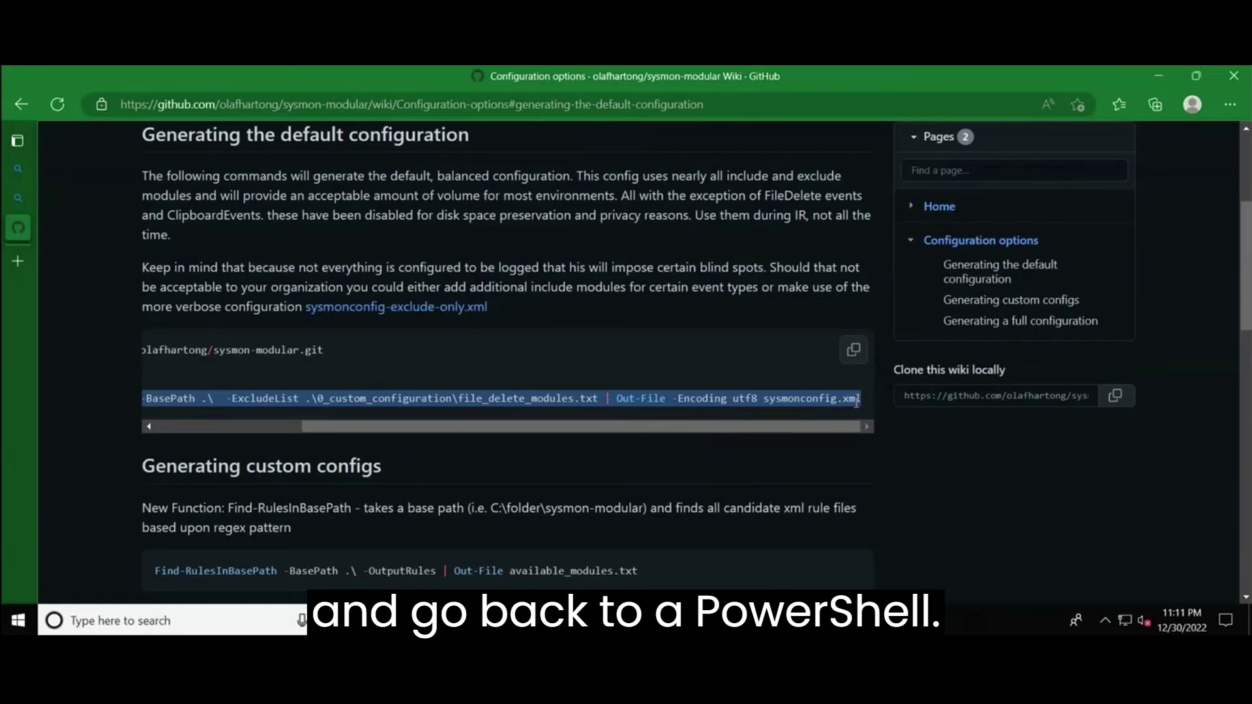
key("alt+Tab")
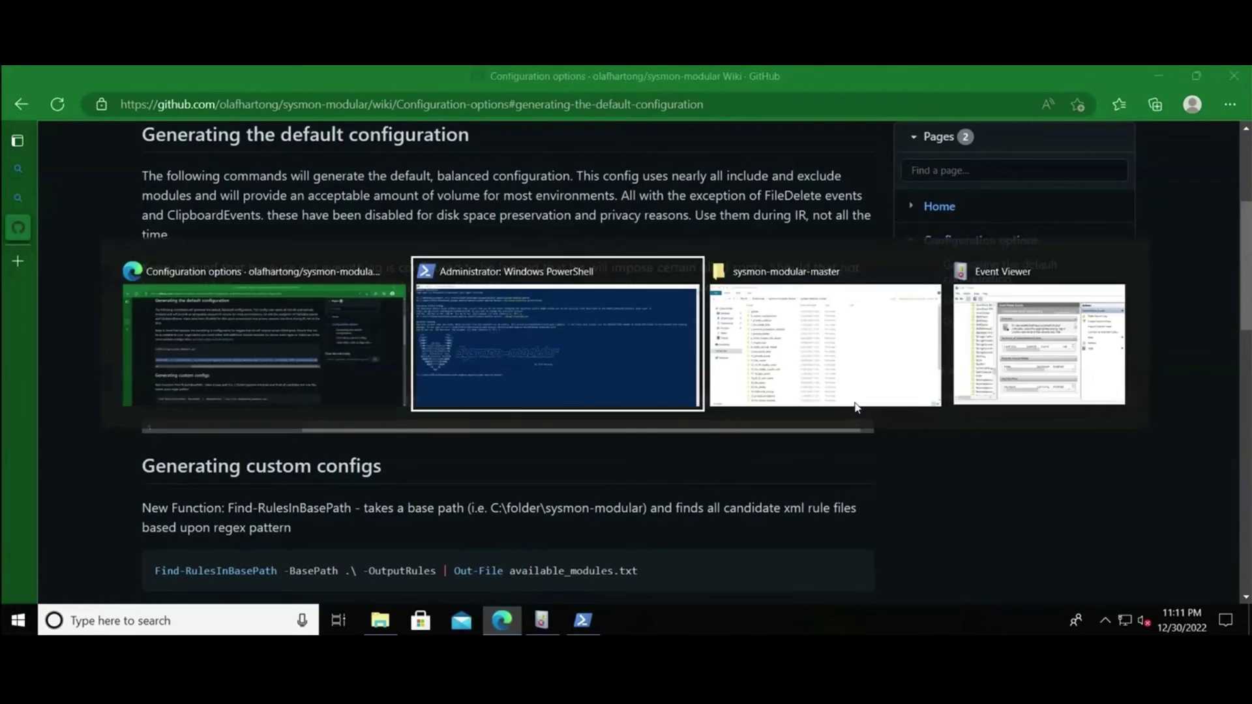
Run the merge command writing sysmonconfig1.xml; it fails because Merge-AllSysmonXml is unrecognised.
key("ctrl+v")
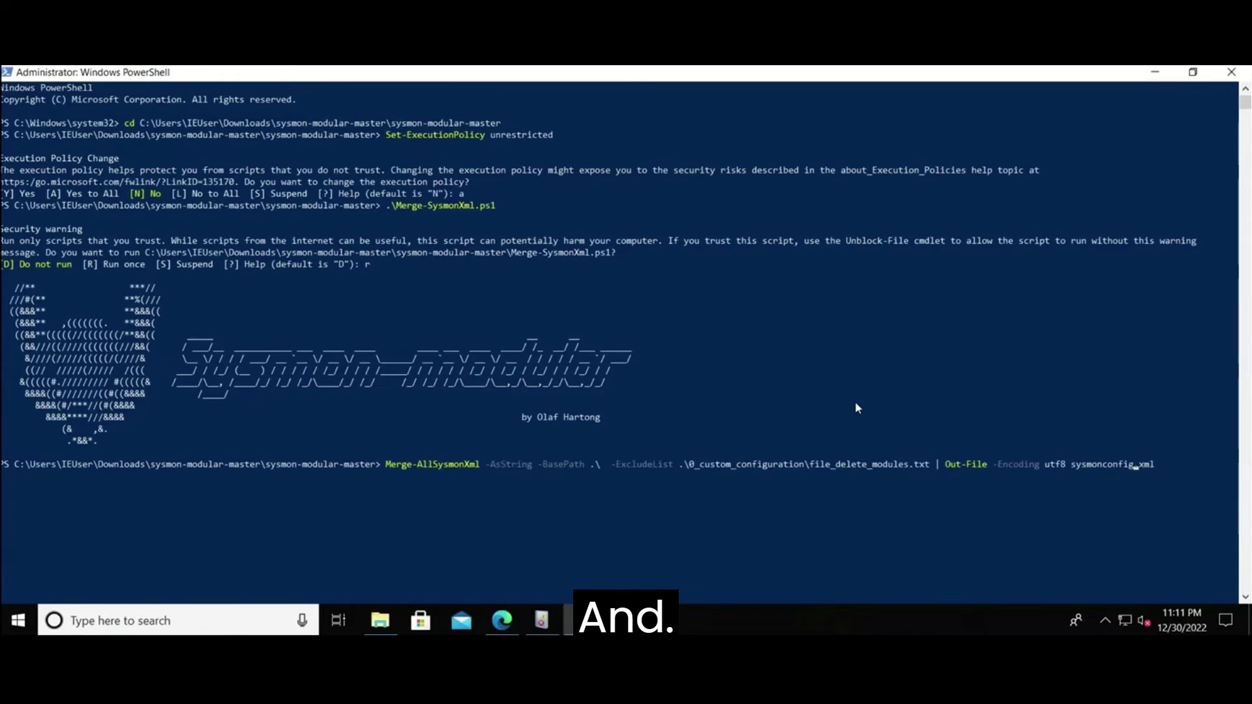
type("1")
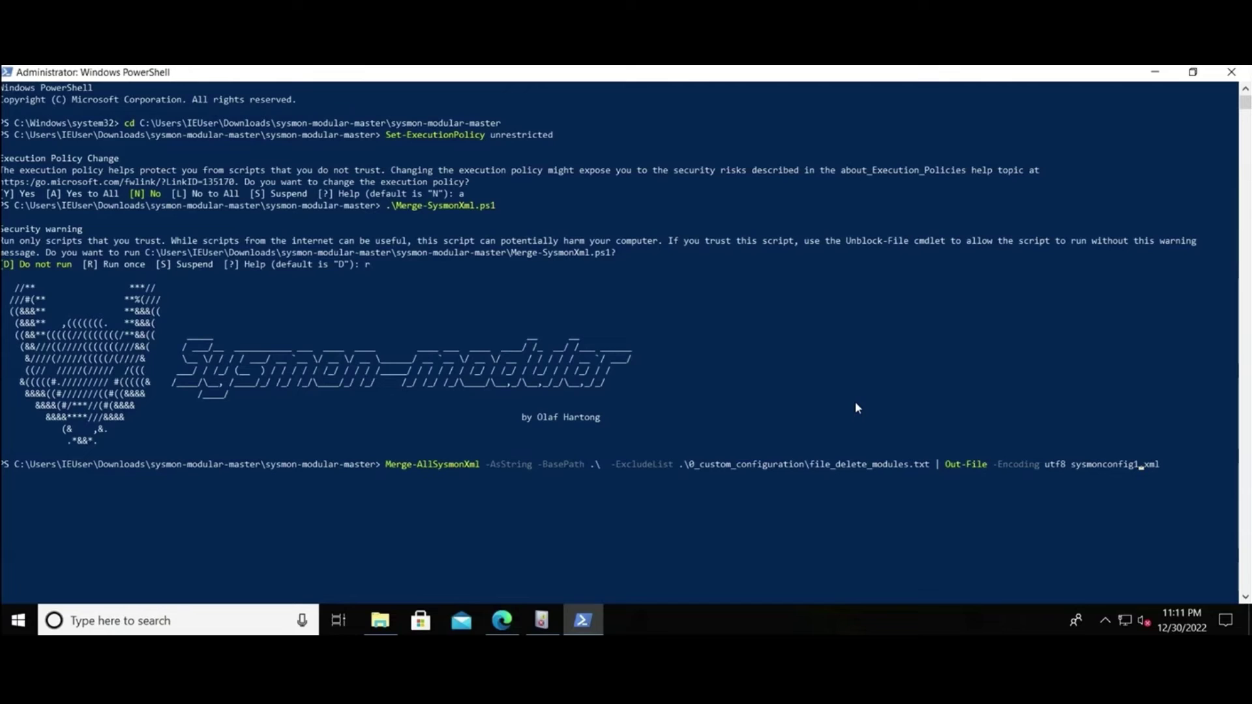
key("Return")
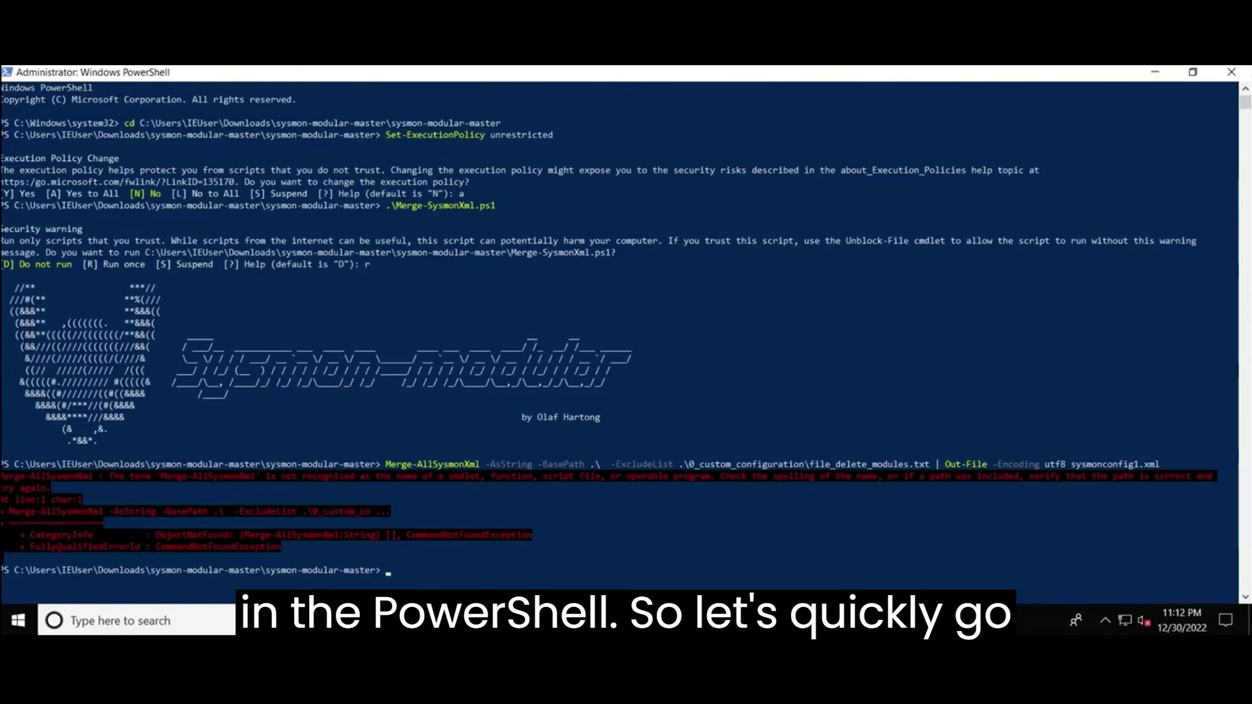
key("alt+Tab")
Open Merge-SysmonXml.ps1 in Notepad and copy its entire script.
scroll(388, 445, "down", 3)
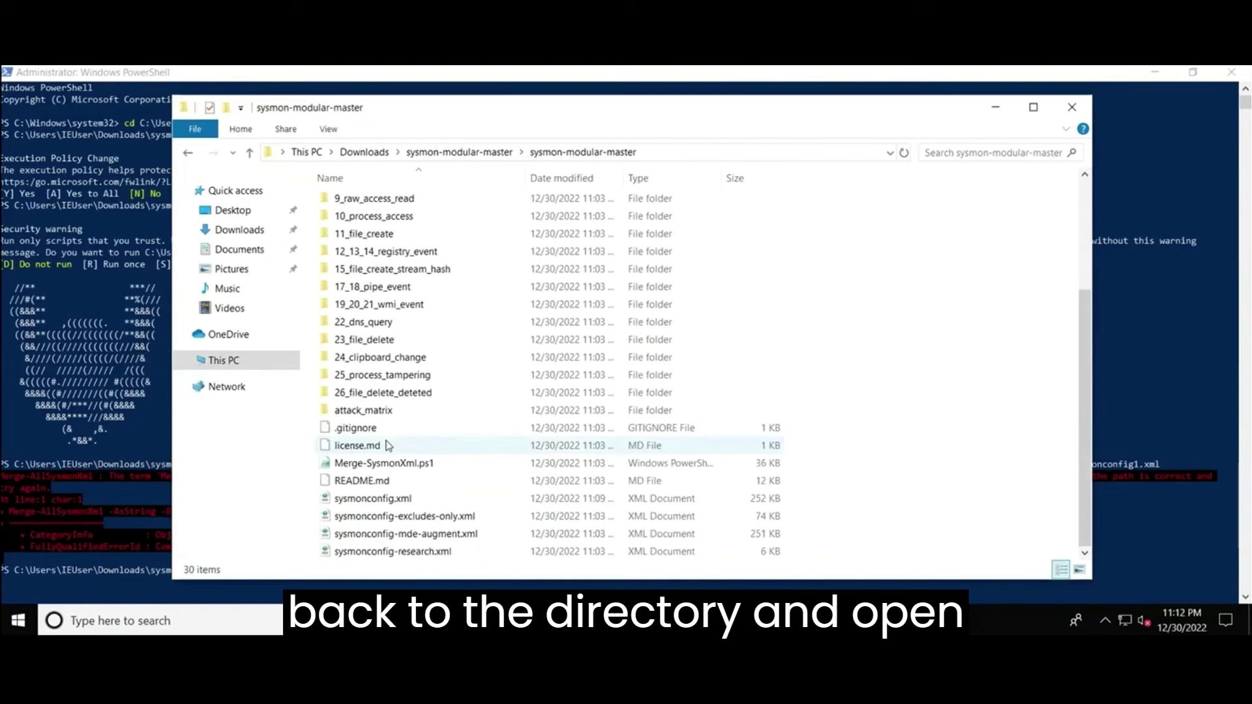
right_click(388, 463)
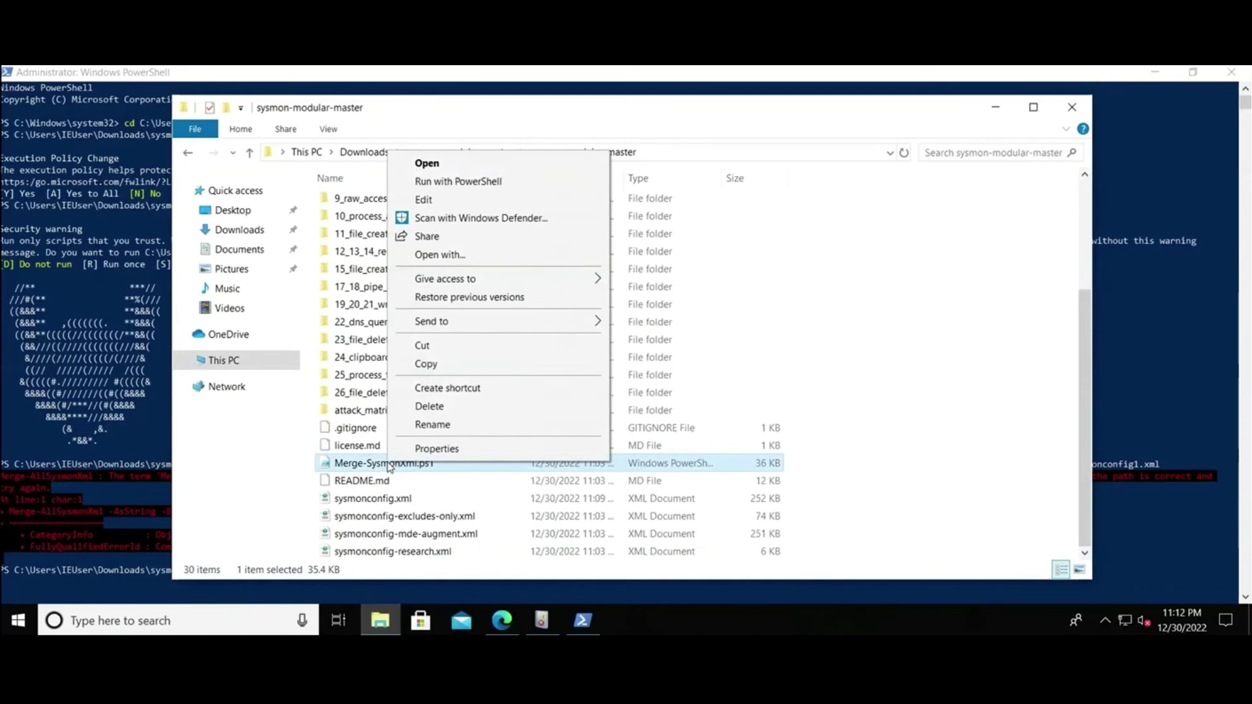
left_click(483, 254)
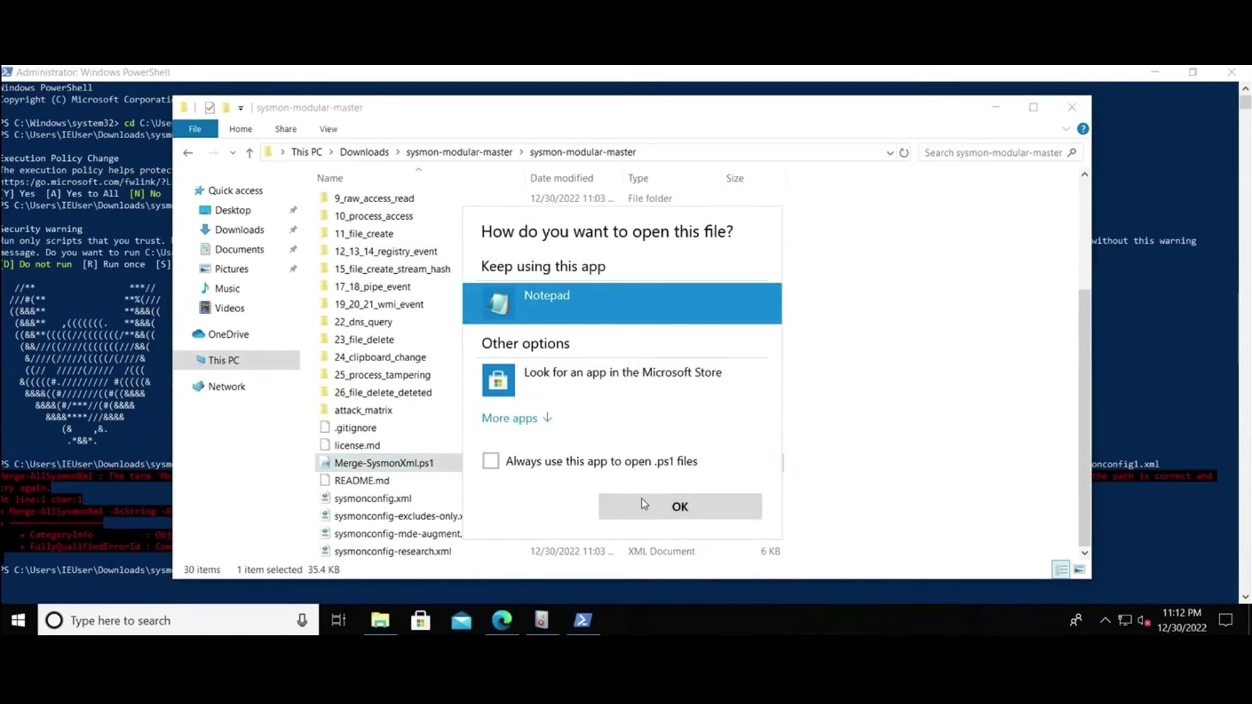
left_click(642, 503)
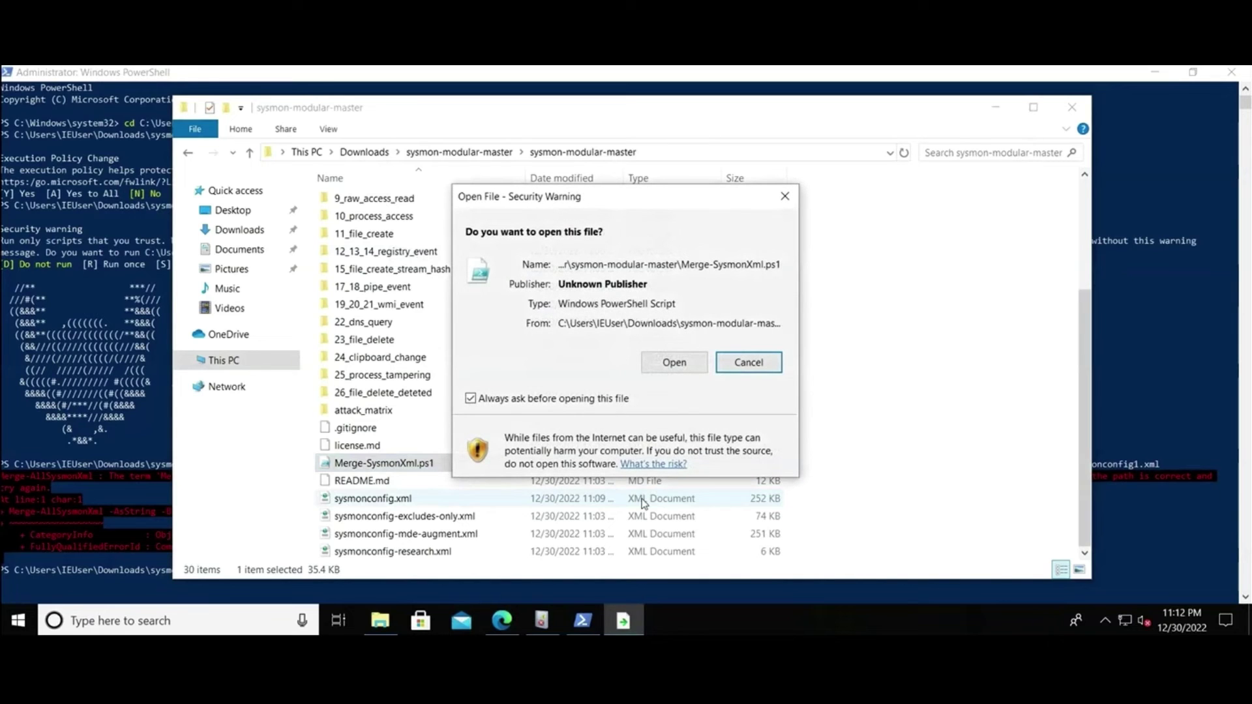
left_click(671, 363)
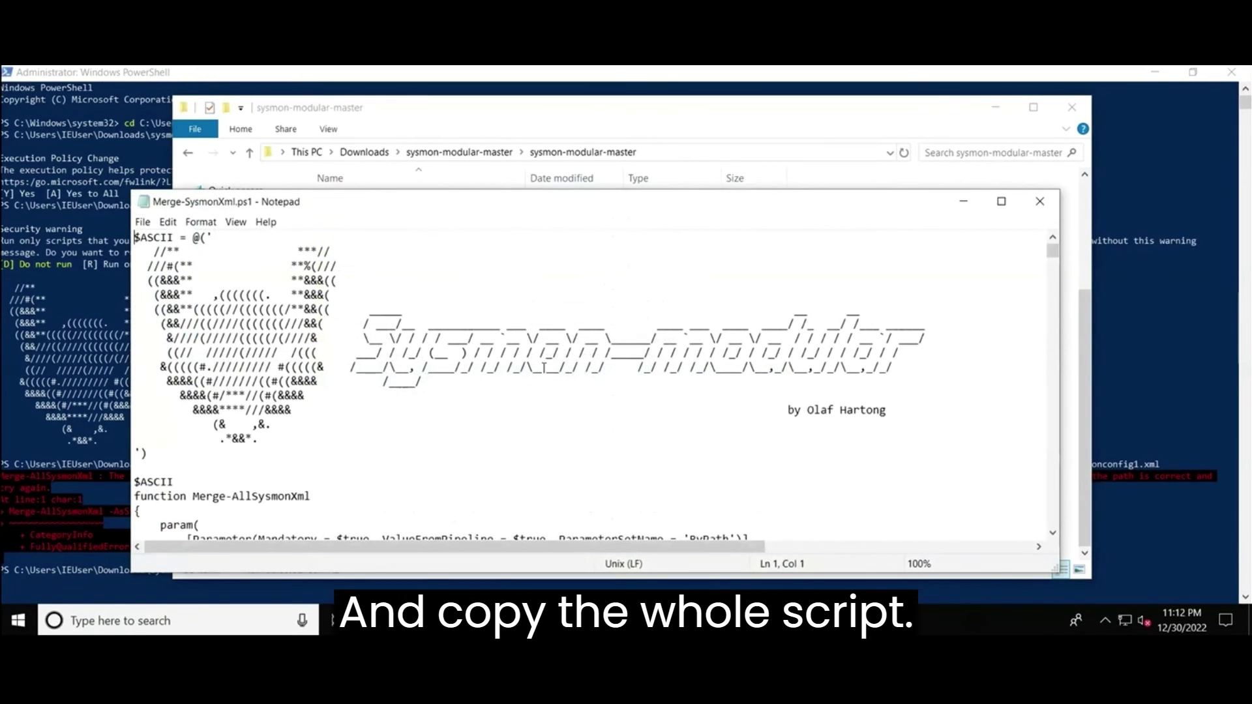
key("ctrl+a")
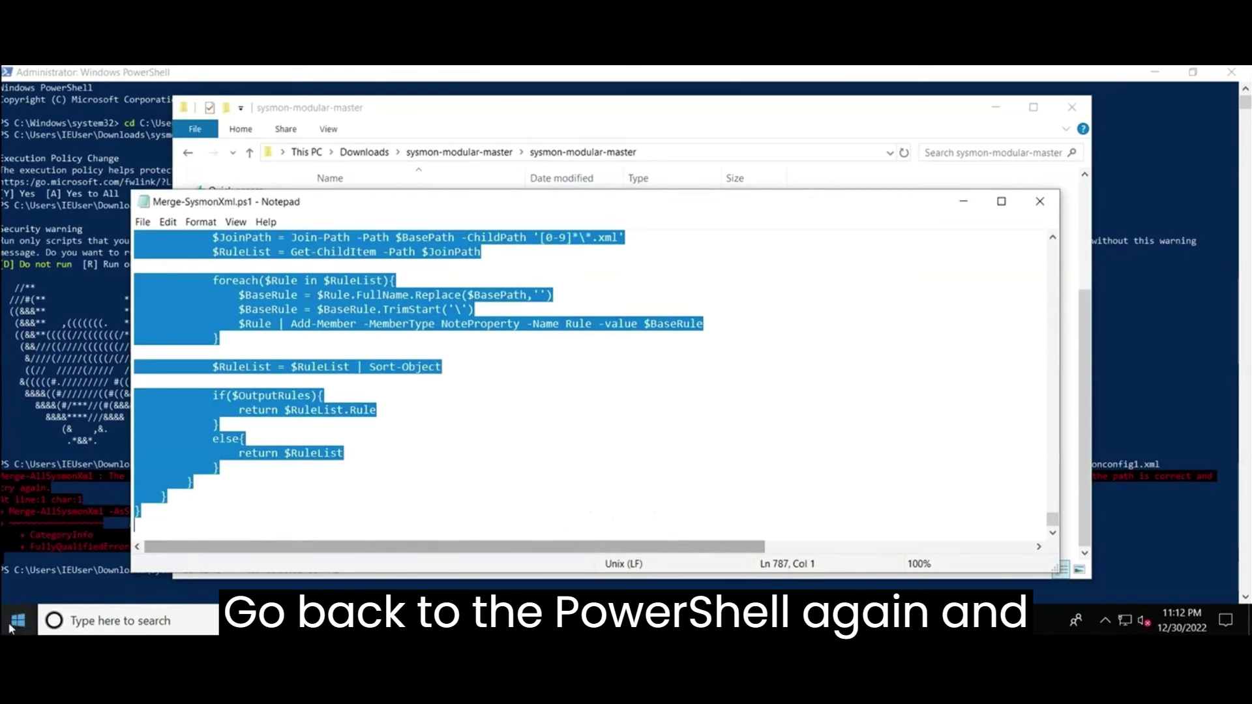
left_click(81, 580)
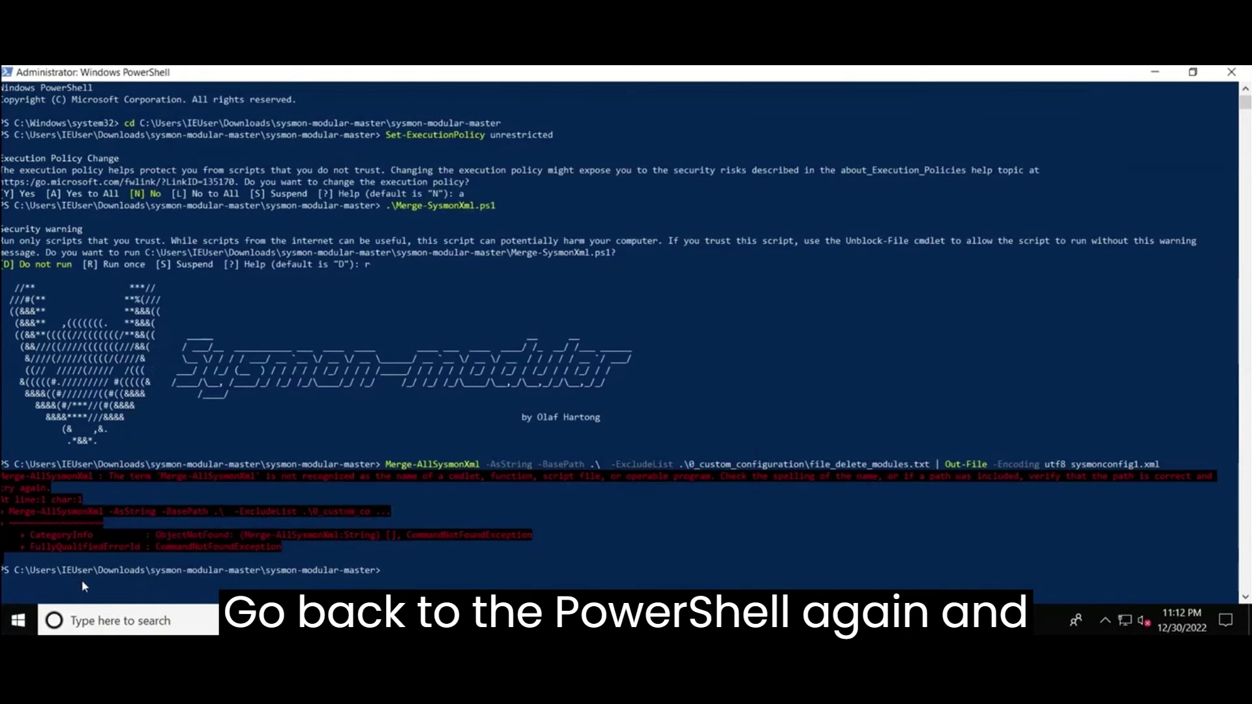
Load the pasted merge script, then enter the wiki's Merge-AllSysmonXml command with output sysmonconfig1.xml.
left_click(418, 570)
right_click(417, 570)
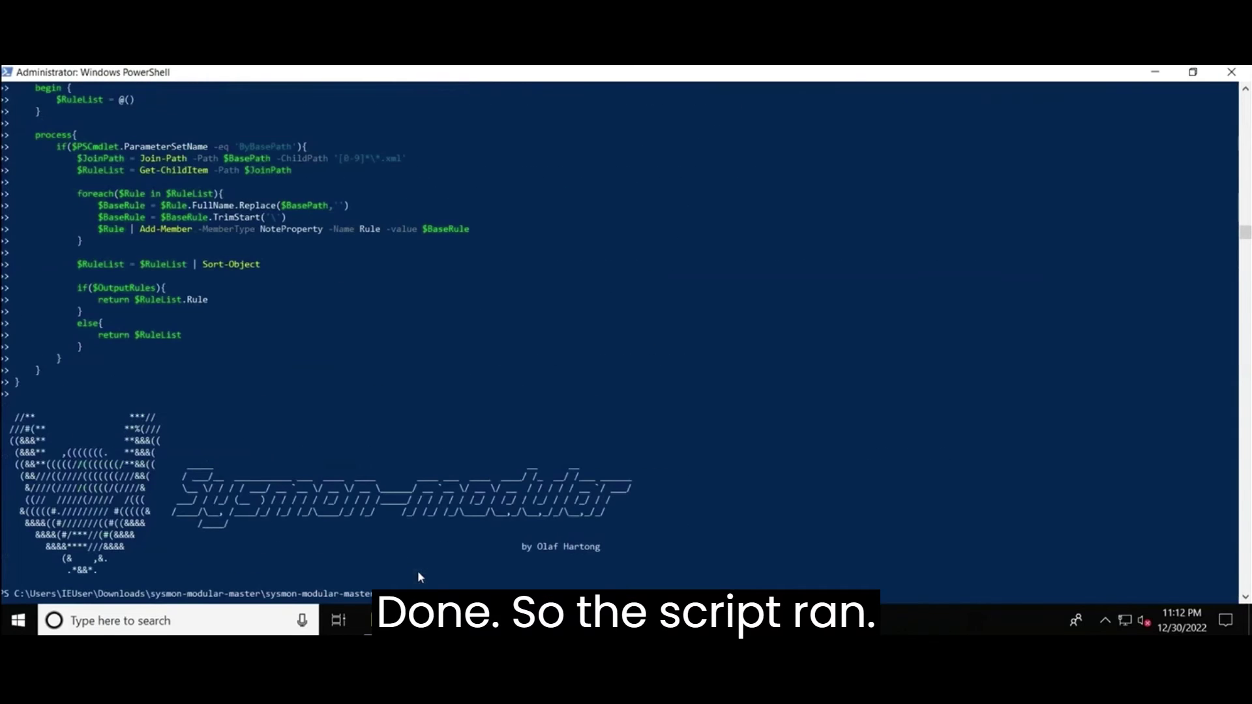
left_click(501, 620)
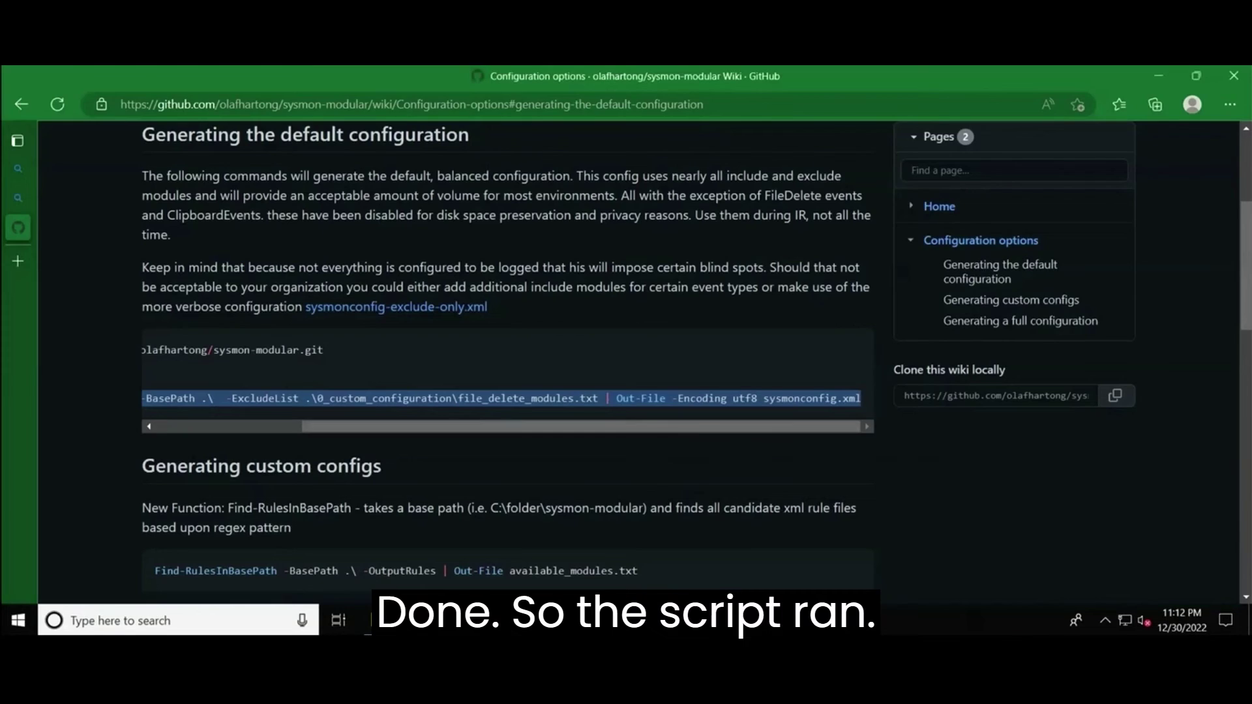
right_click(350, 402)
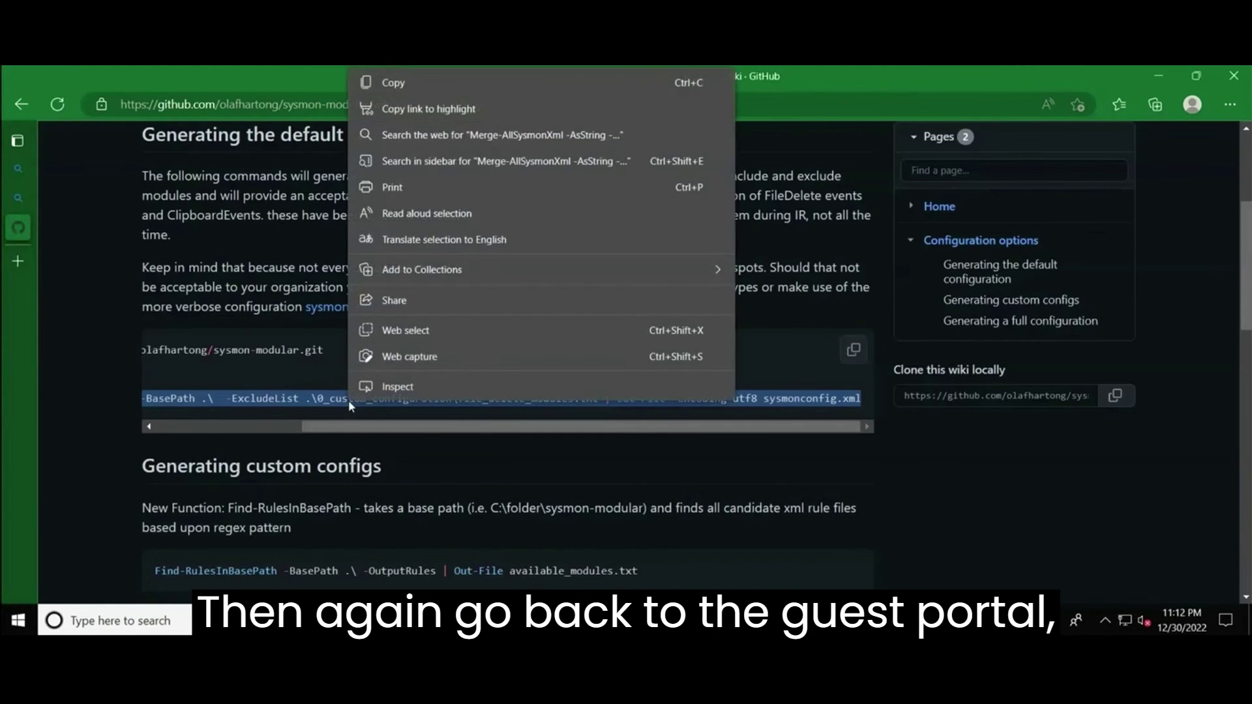
left_click(425, 85)
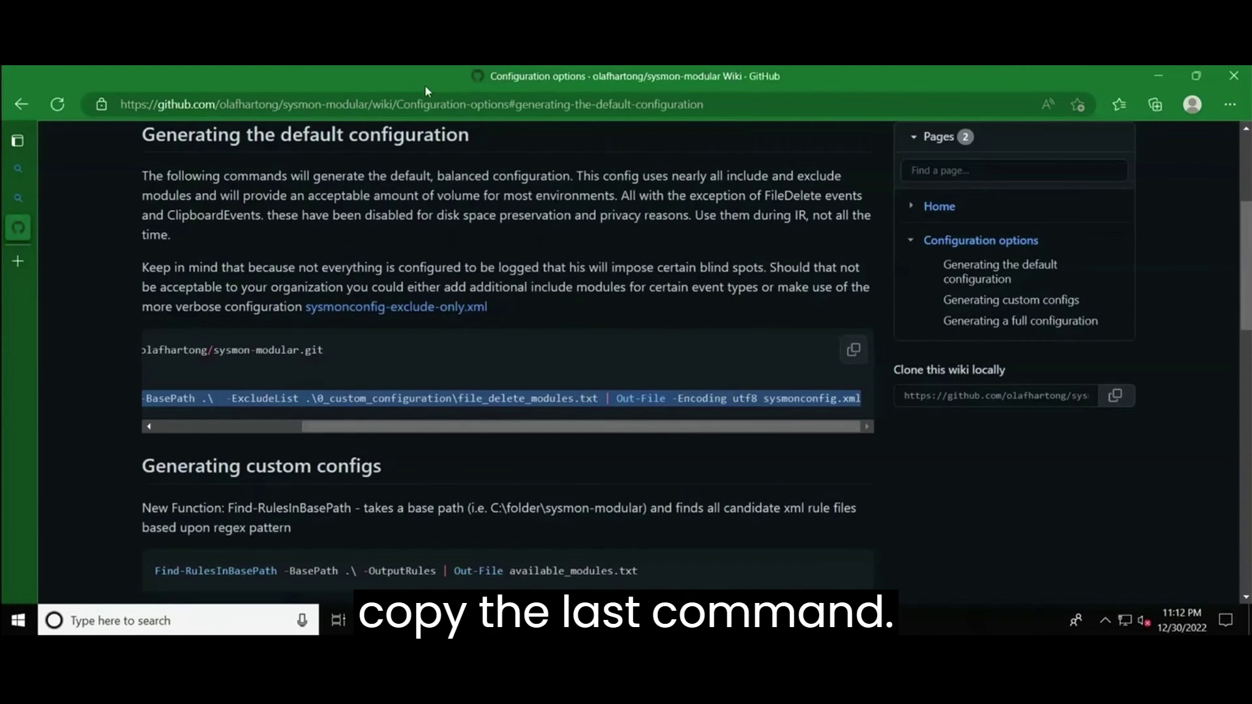
key("alt+Tab")
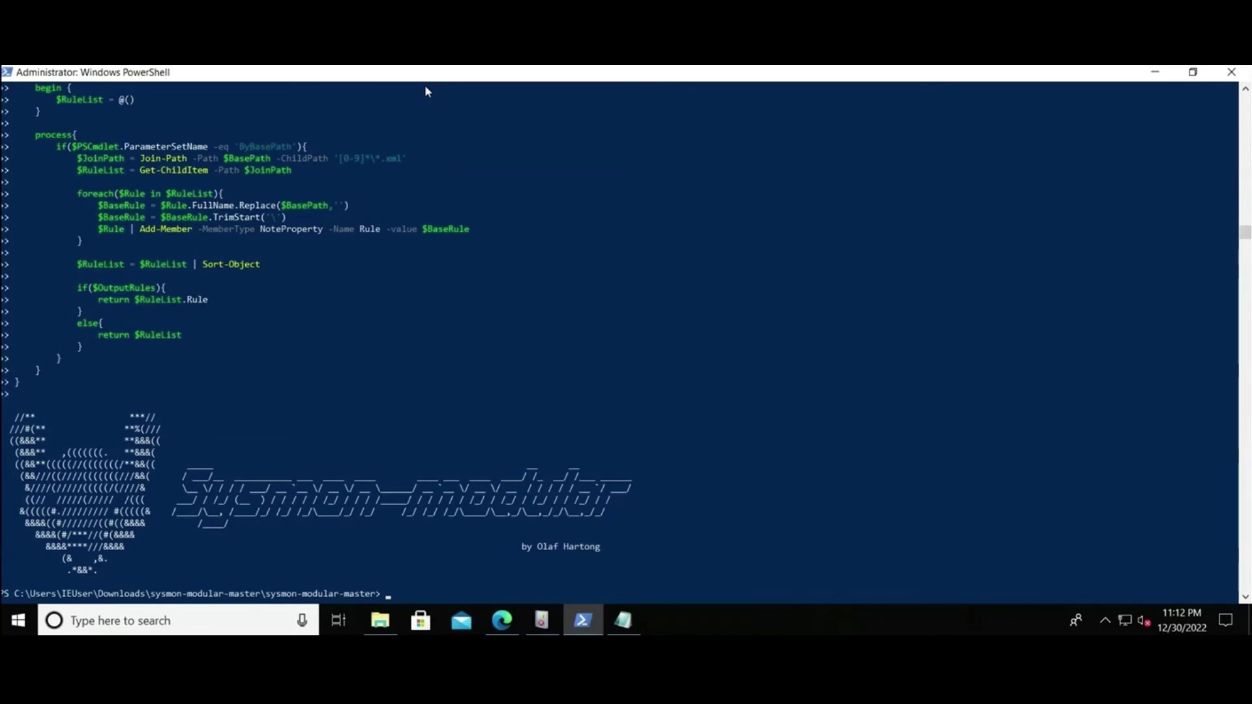
key("ctrl+v")
key("Left")
key("Left")
key("Left")
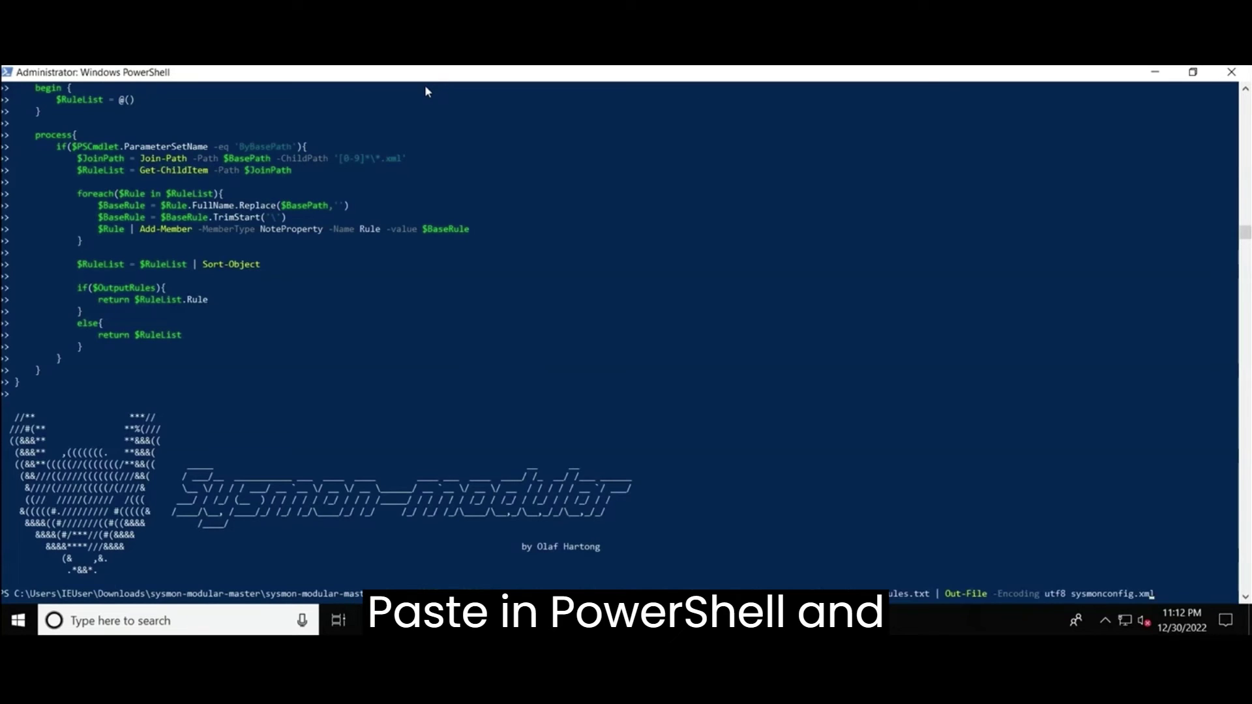
type("1")
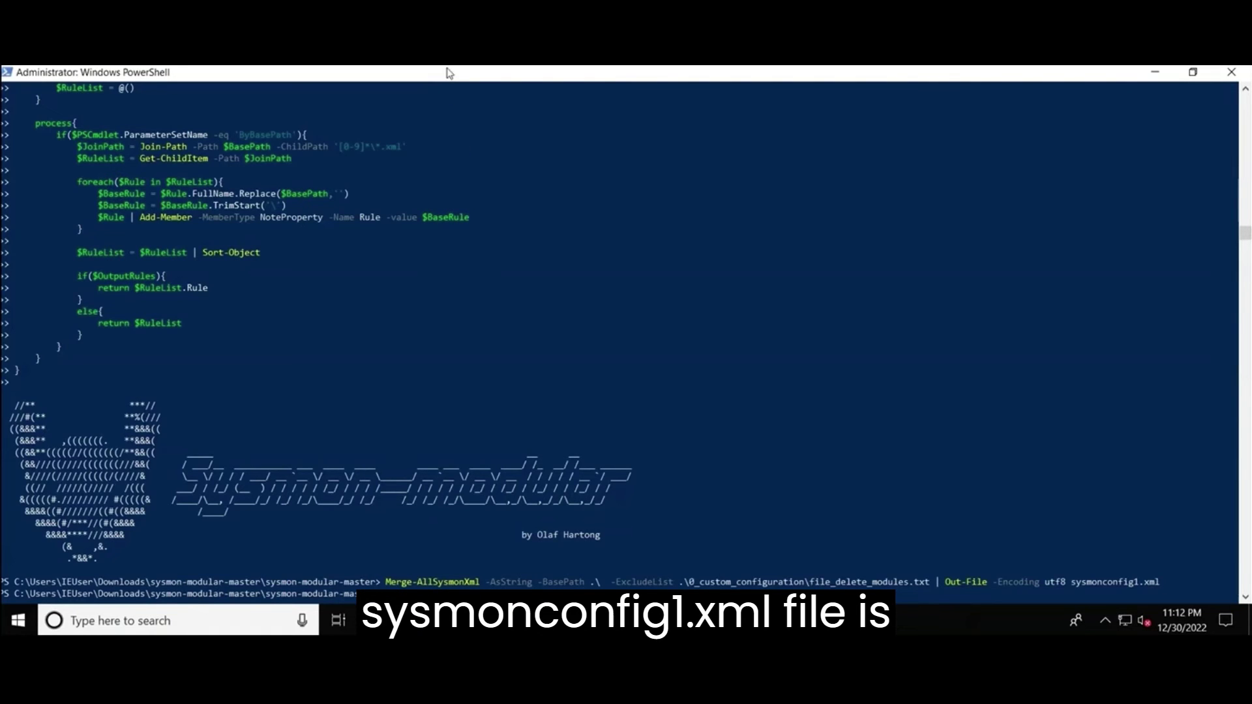
Restore the PowerShell window and clear the console with cls.
double_click(446, 79)
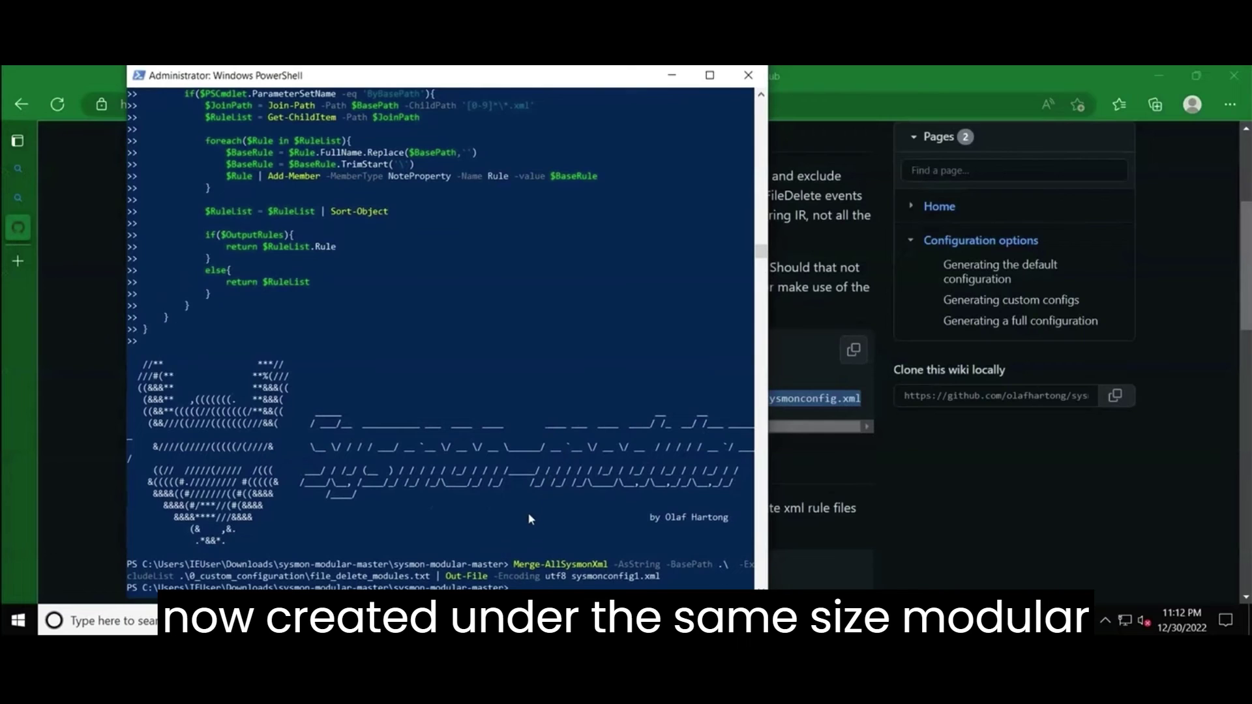
scroll(525, 516, "up", 15)
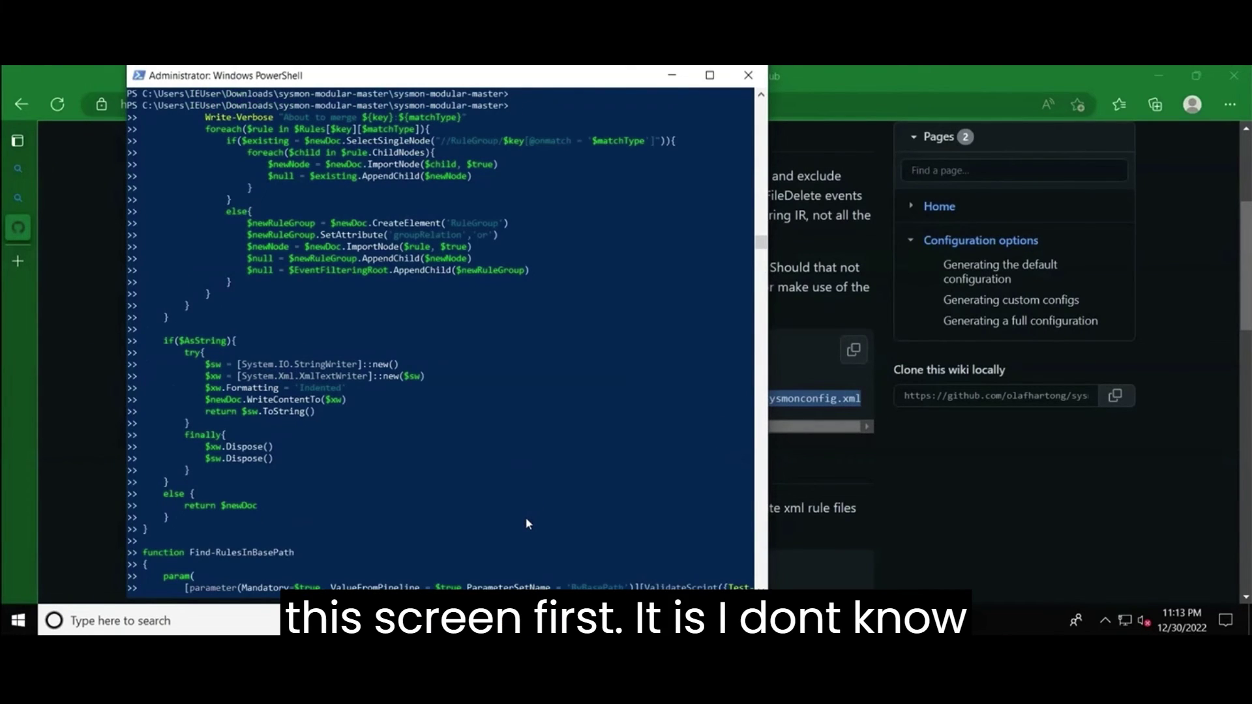
key("Return")
key("Return")
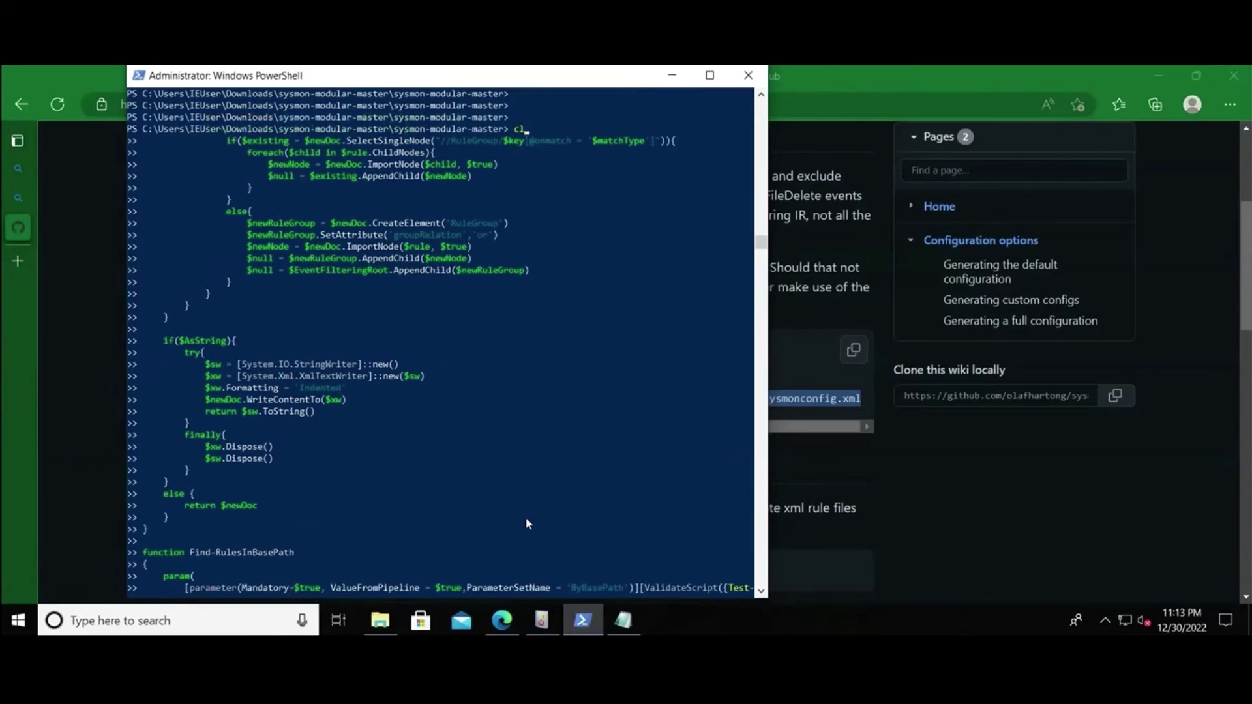
type("cls")
key("Return")
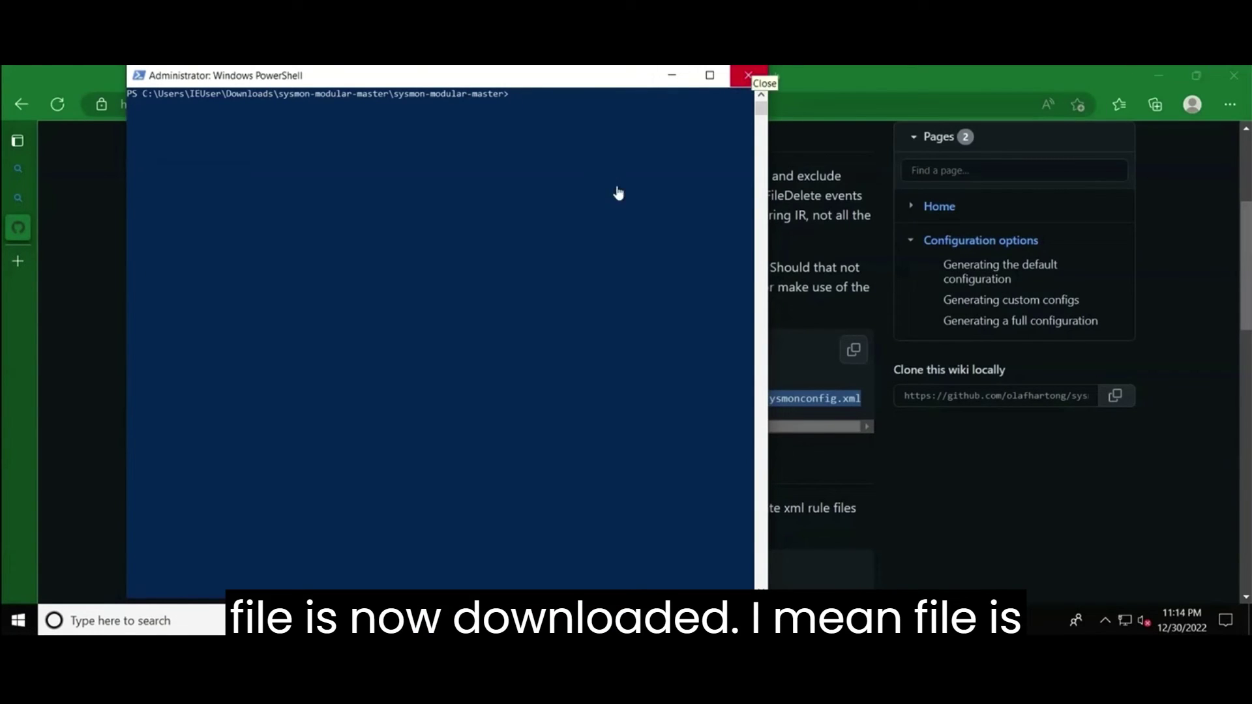
Start a Copy-Item command with -Path .\sysmonconfig1.xml, followed by -Destination.
left_click(553, 99)
type("cop")
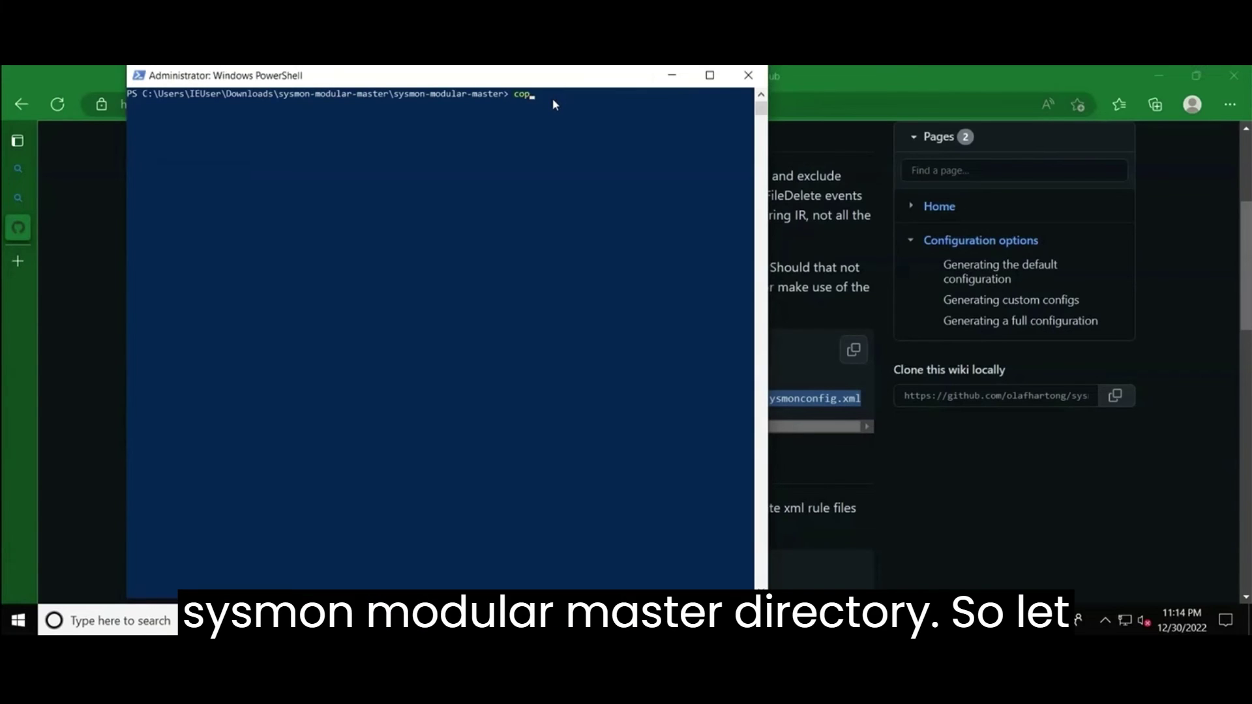
type("y-ite")
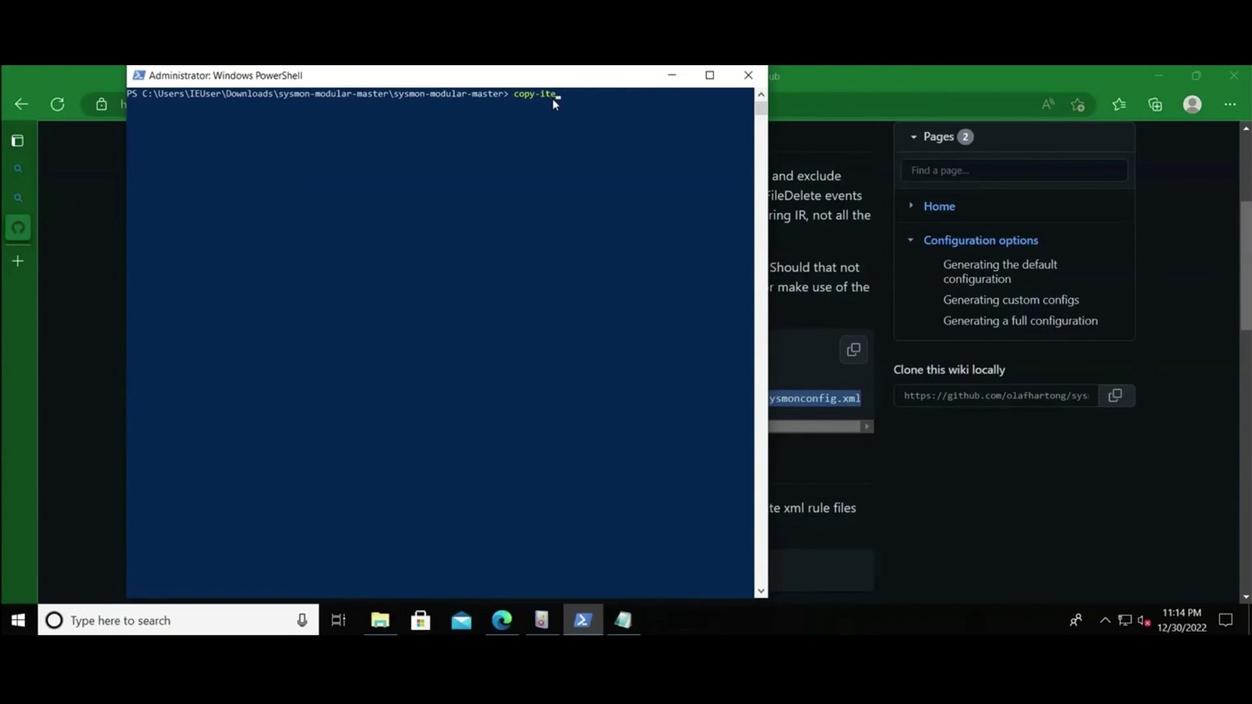
key("Tab")
type("-")
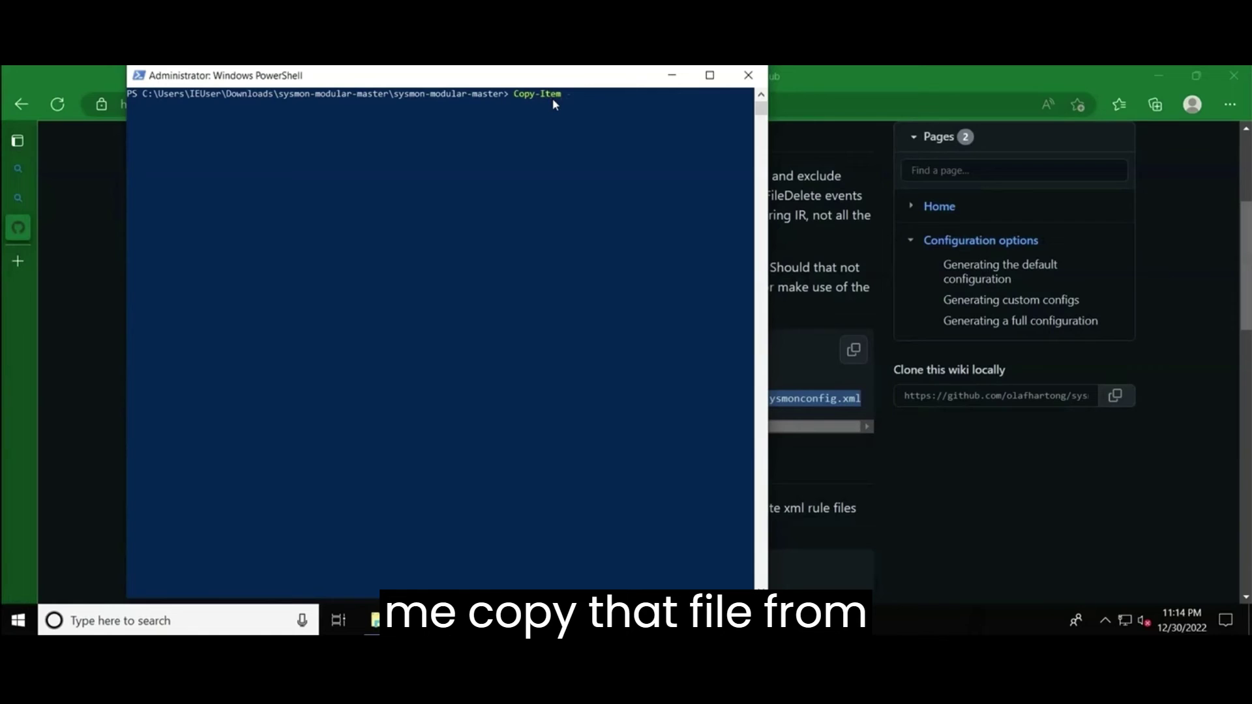
type("pa")
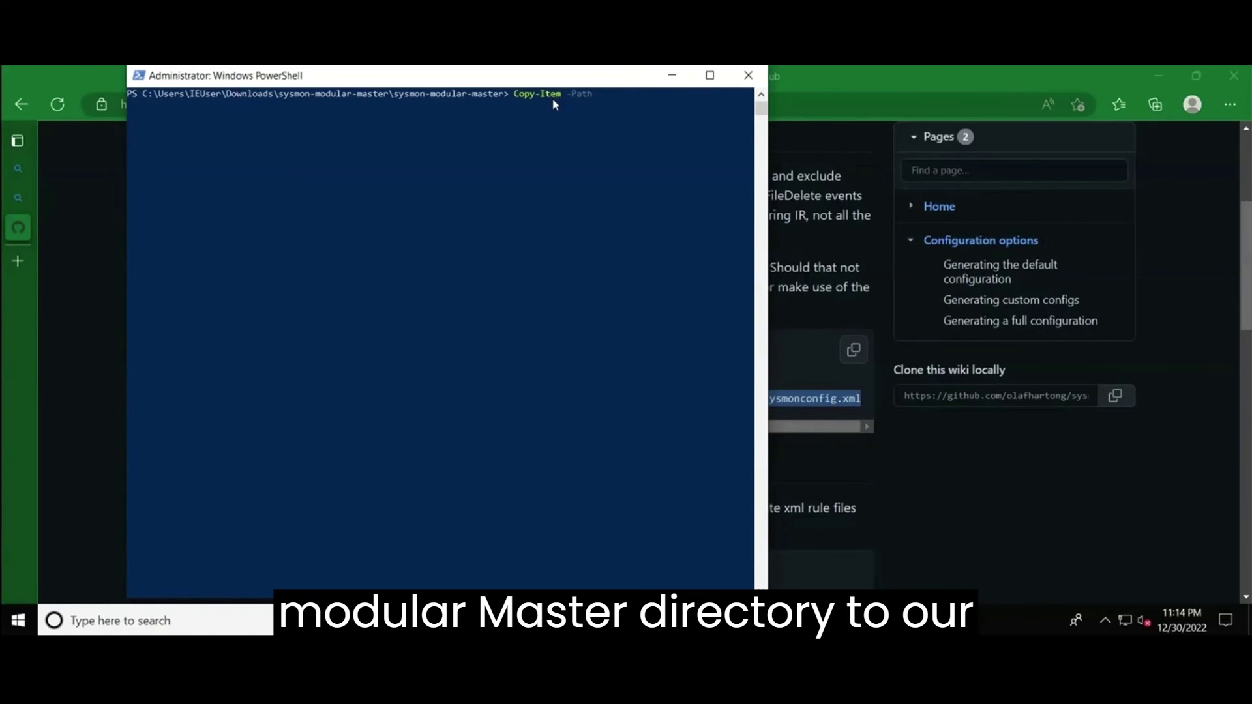
type(" sysmon")
key("Tab")
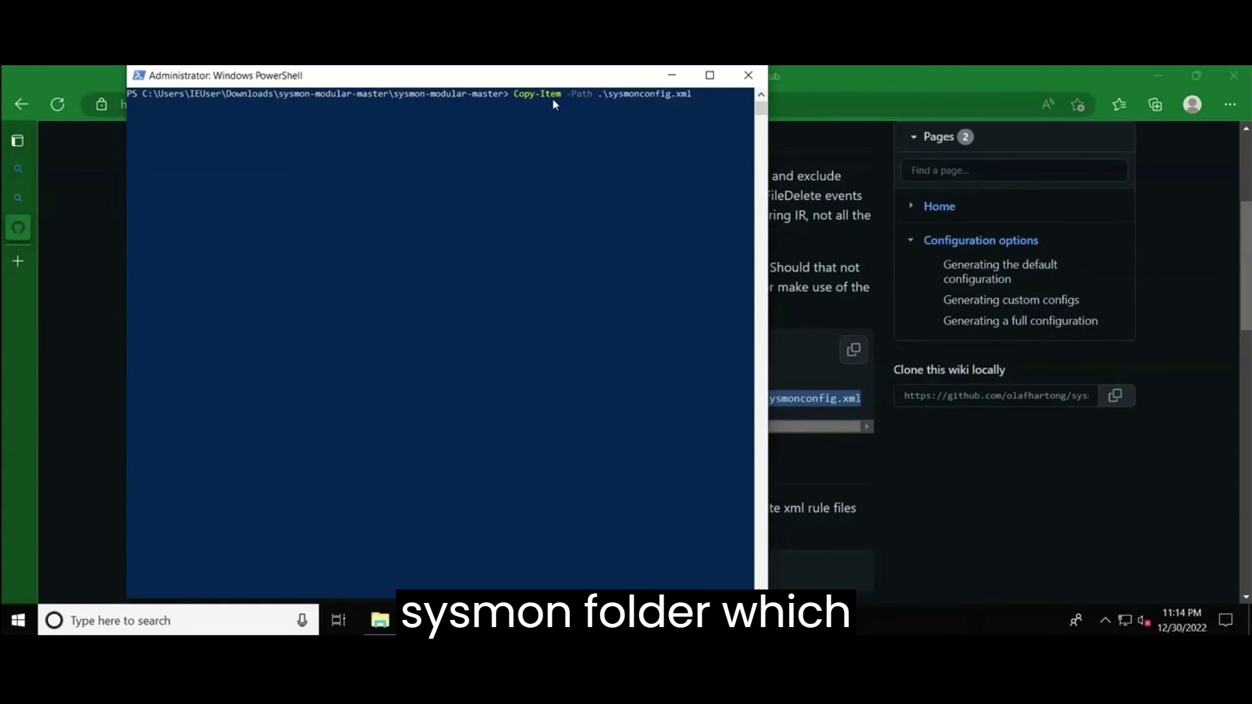
key("Tab")
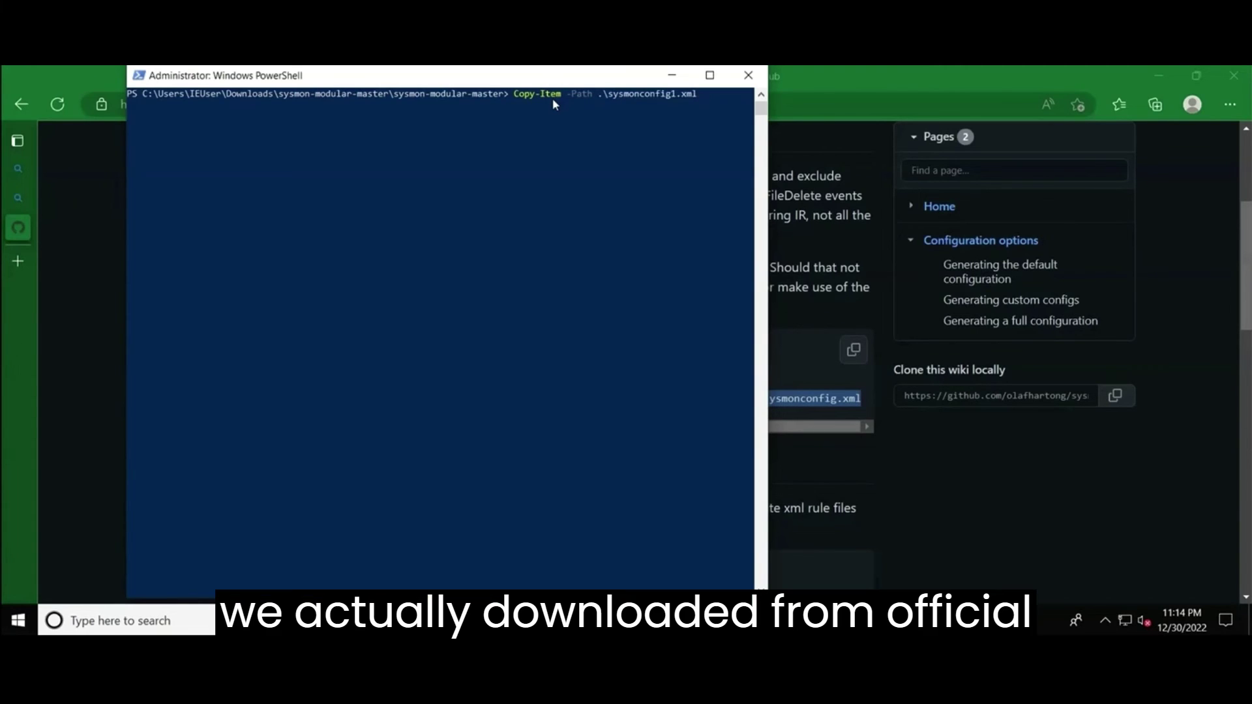
type("-Destination")
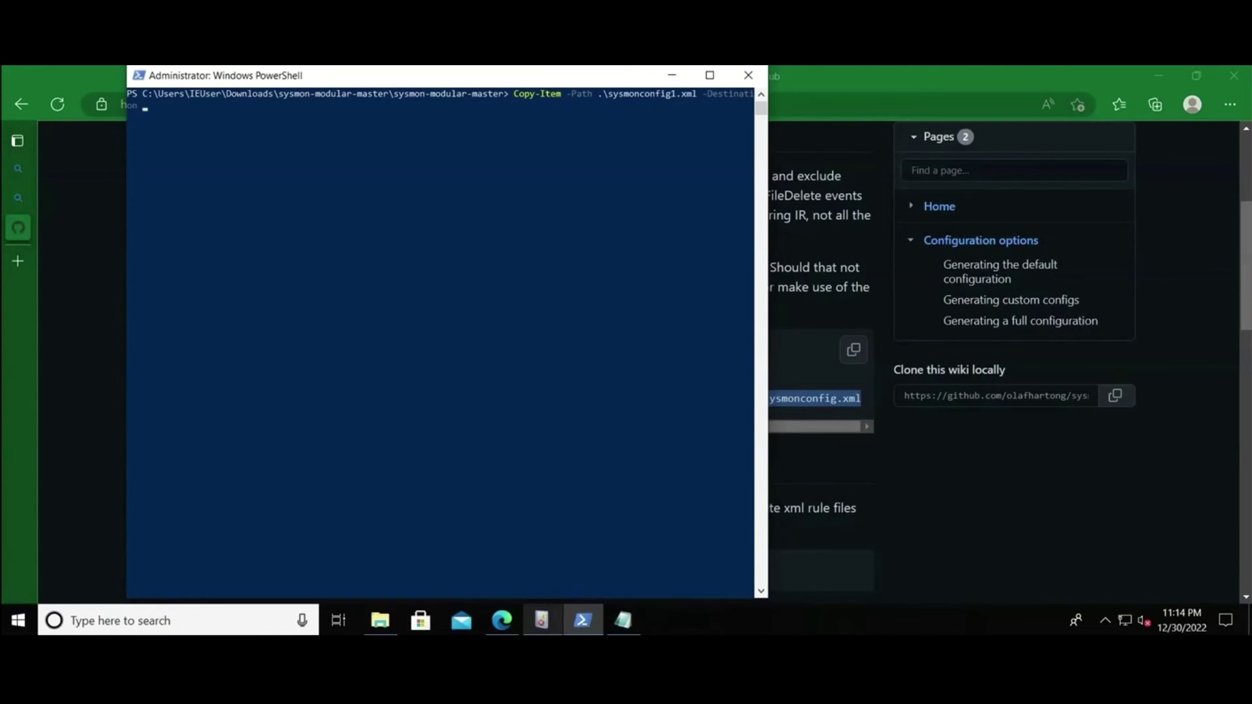
Navigate File Explorer to Downloads\Sysmon and copy that folder's path.
left_click(516, 525)
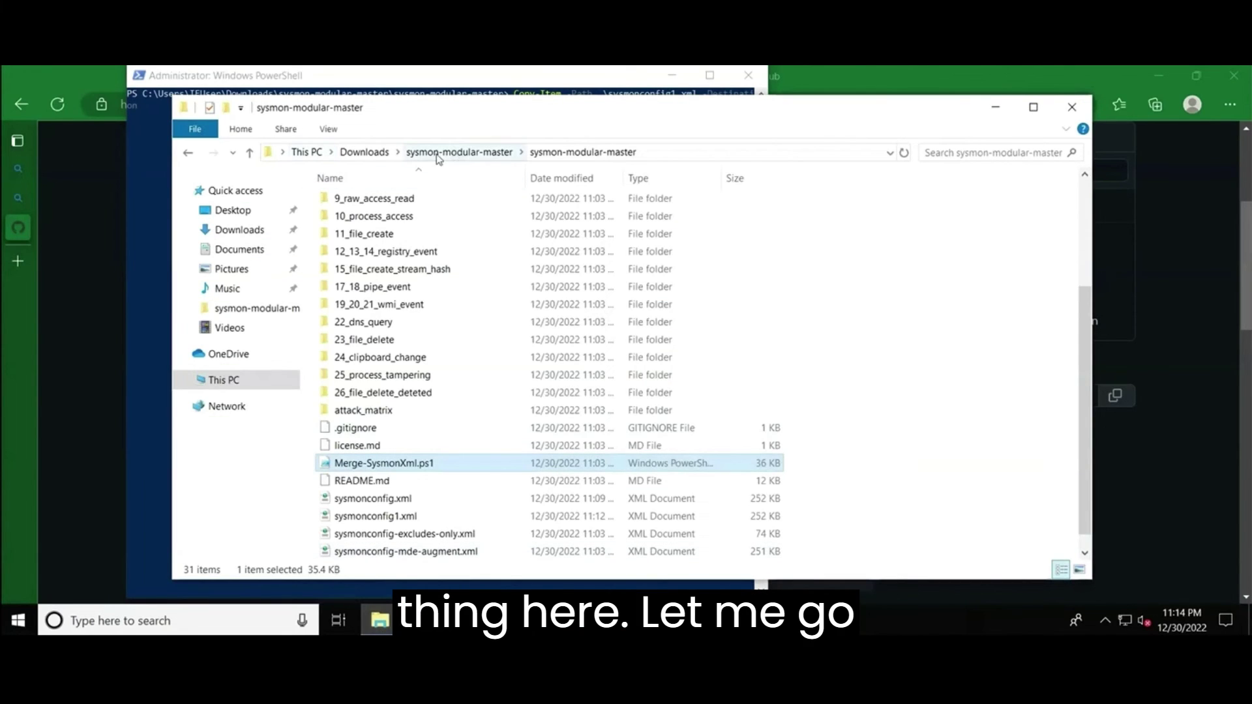
left_click(373, 156)
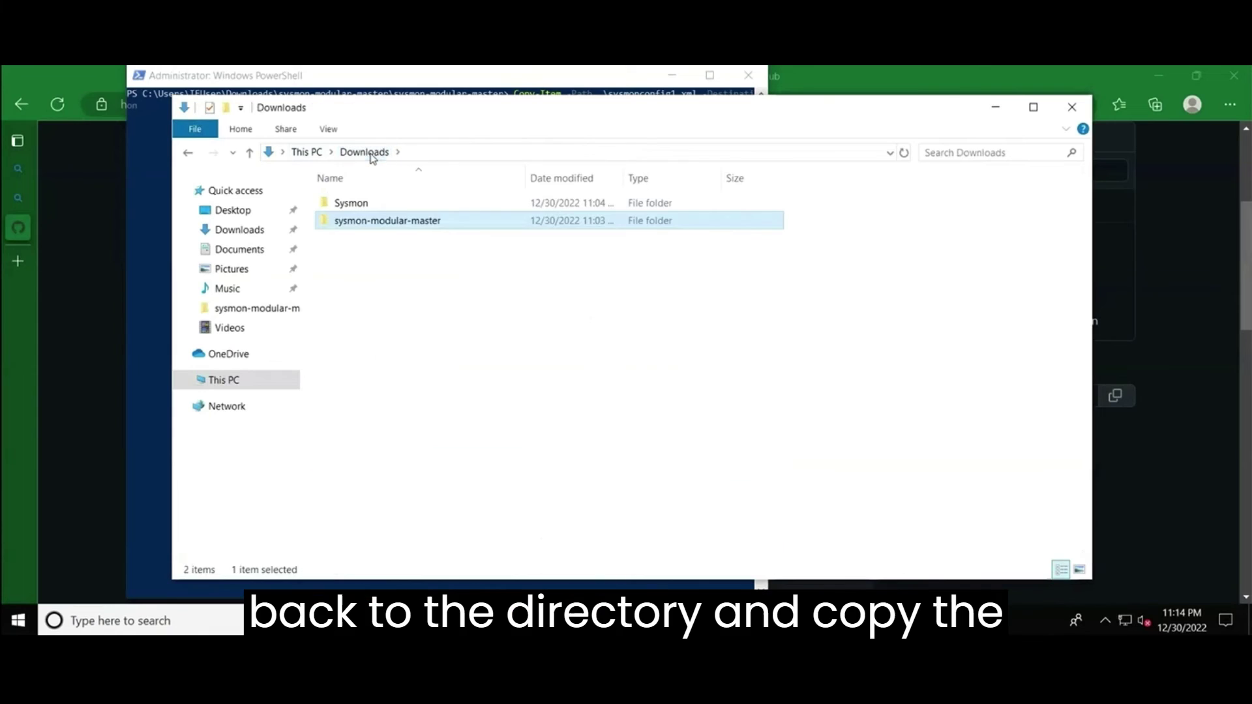
double_click(366, 205)
left_click(483, 155)
key("ctrl+c")
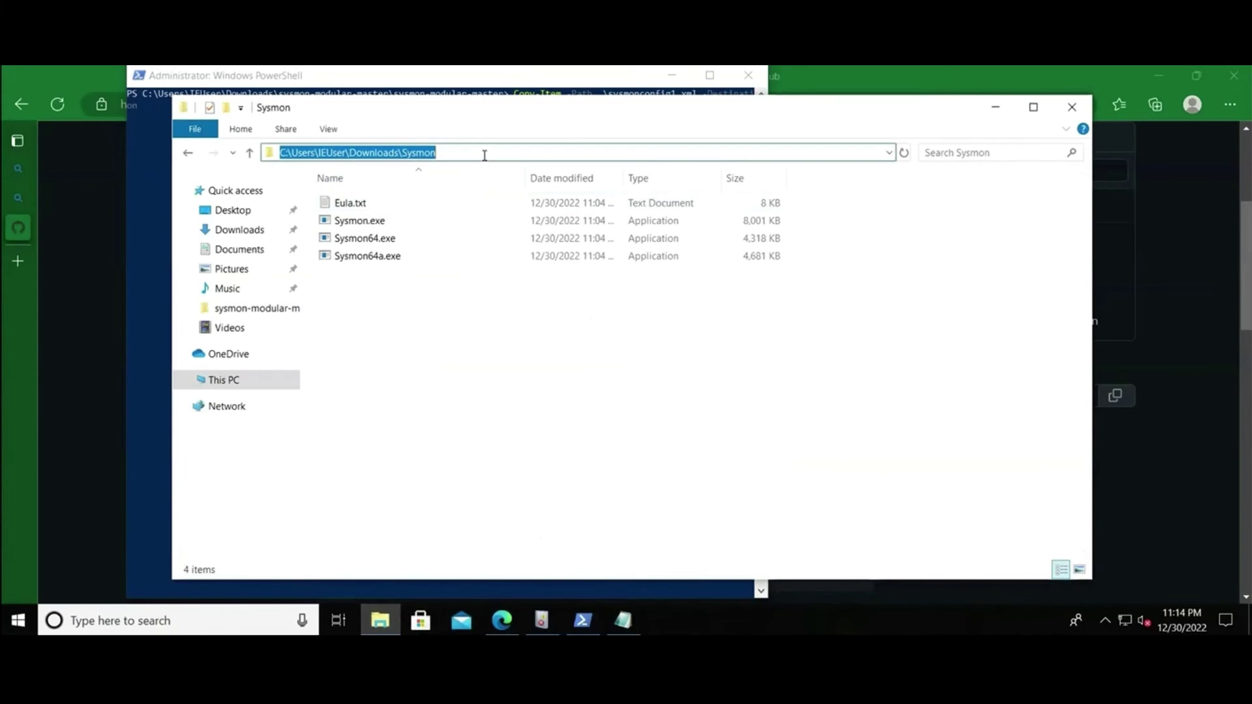
left_click(492, 78)
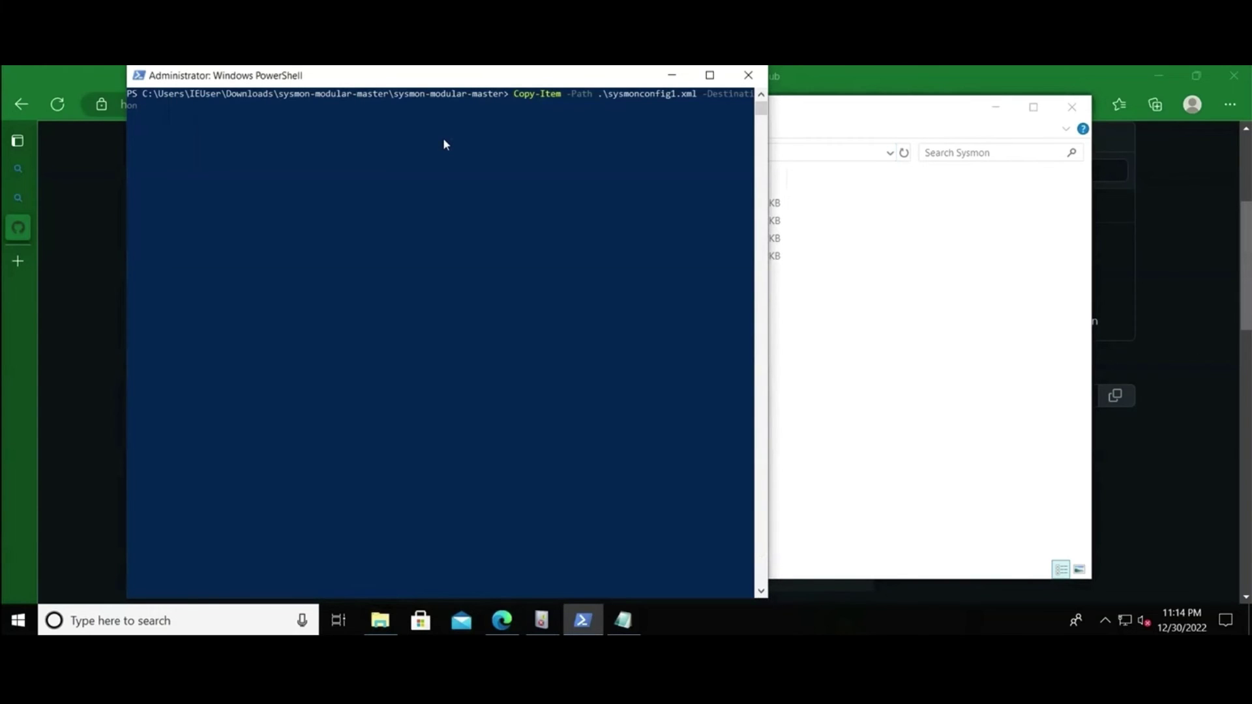
Copy sysmonconfig1.xml to the Sysmon folder path and change into that folder.
key("ctrl+v")
key("Return")
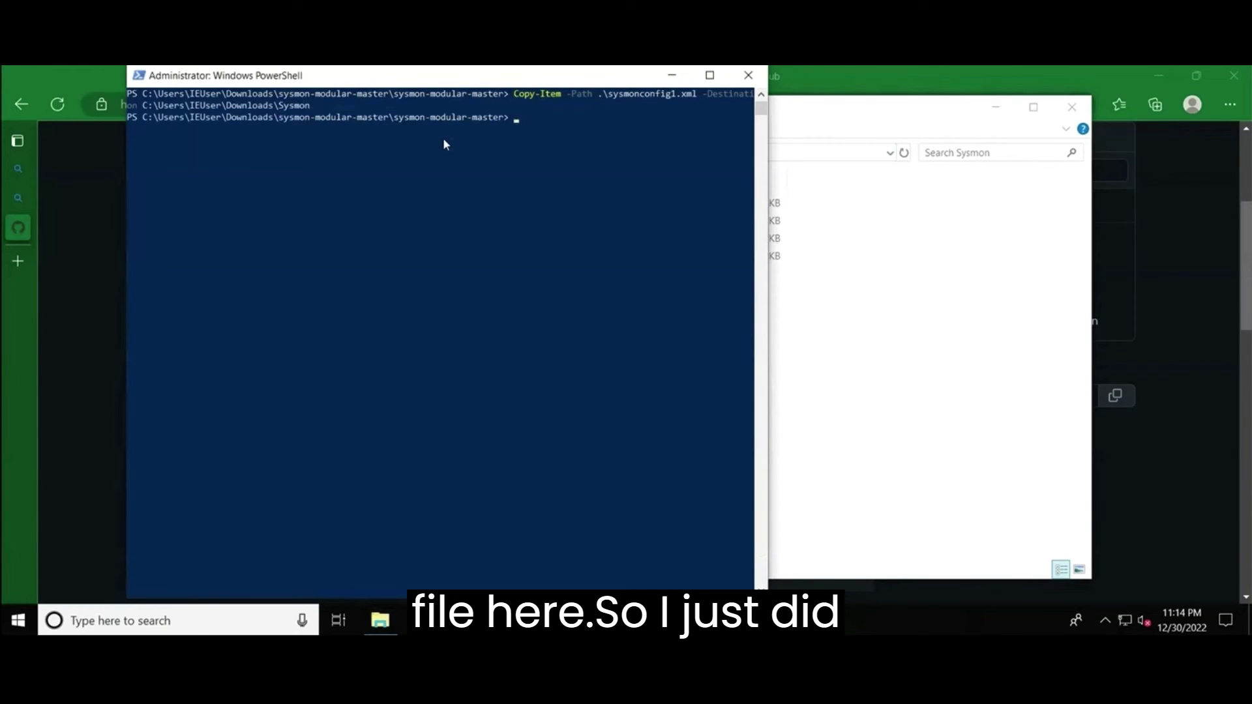
type("cd")
key("ctrl+v")
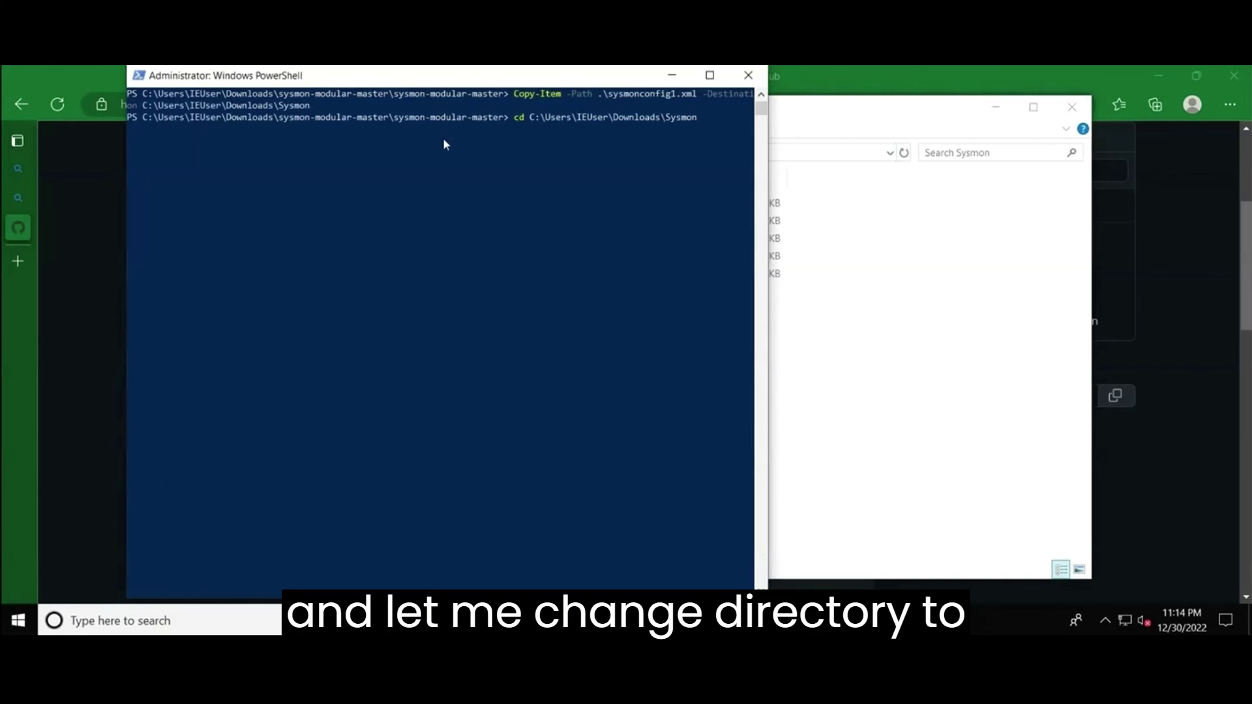
key("Return")
Confirm sysmonconfig1.xml is listed using dir | findstr .\sysmonconfig1.xml.
type("dir")
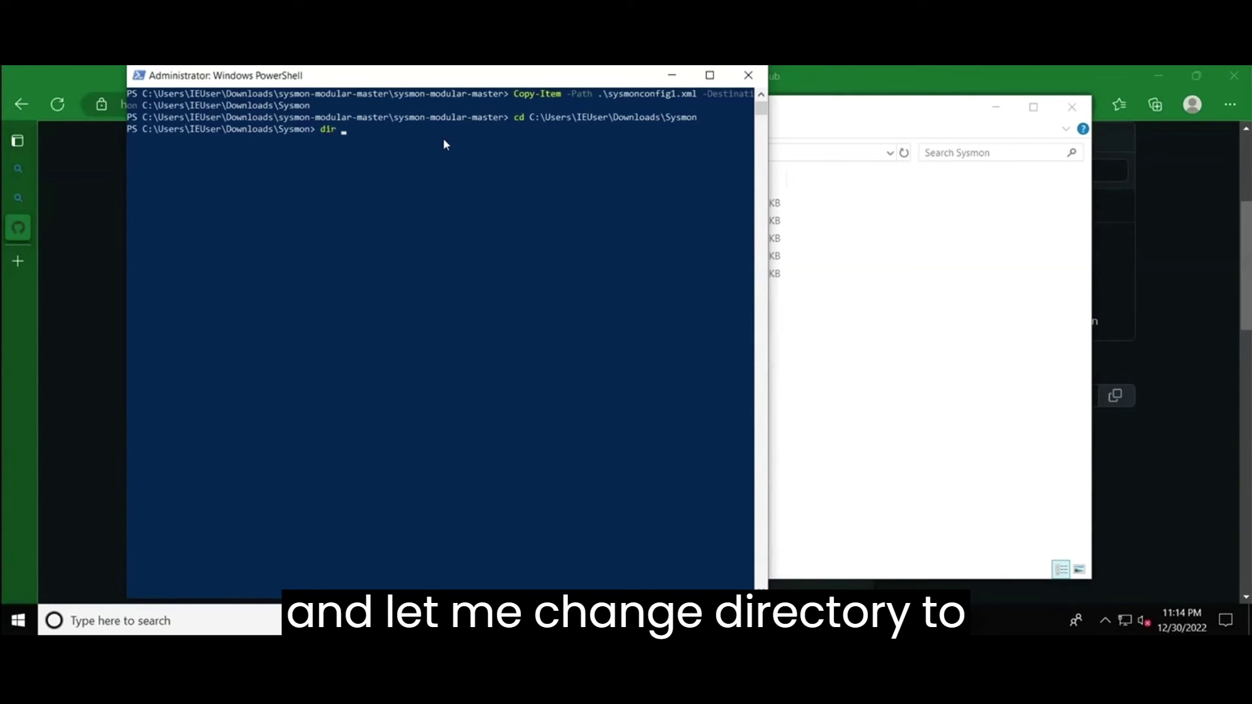
type(" |")
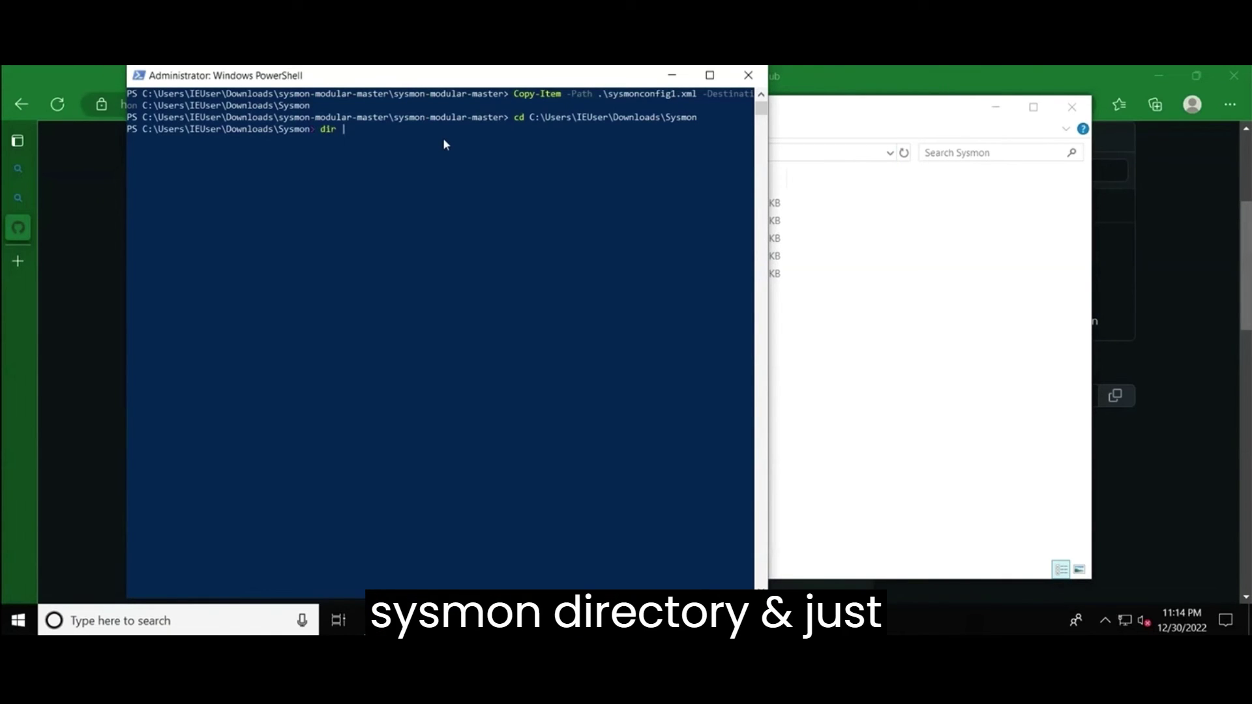
type(" fin")
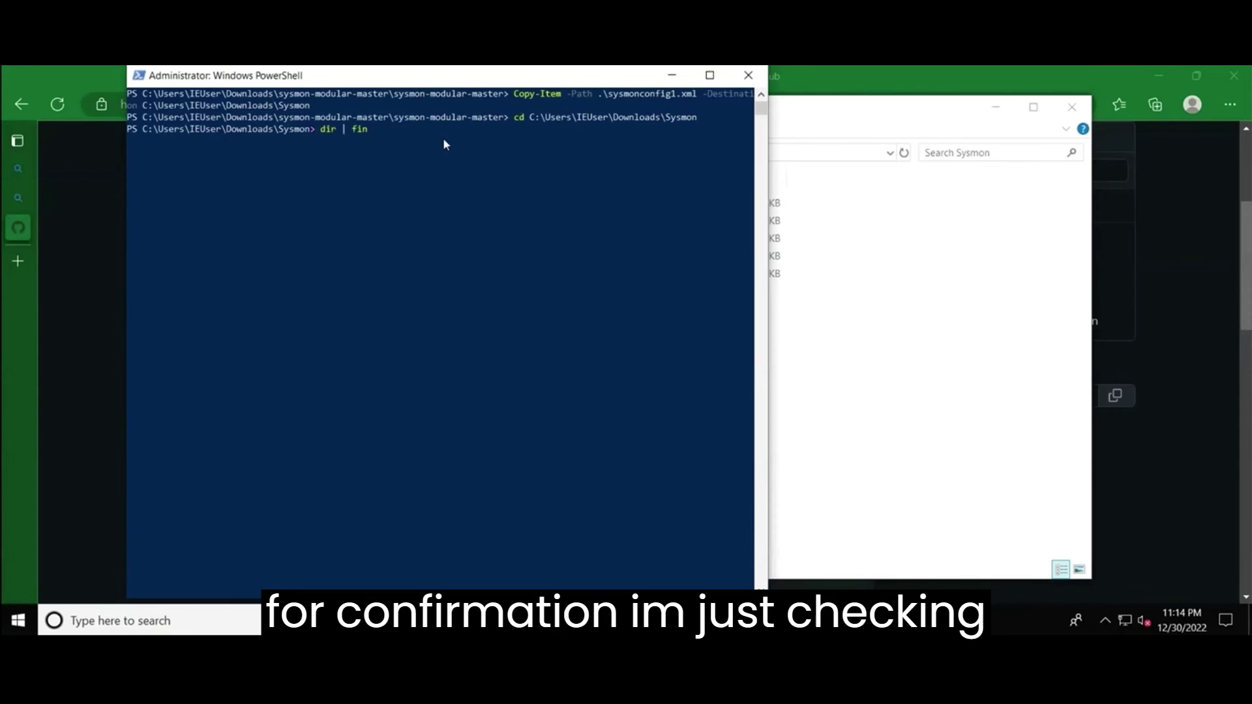
type("dstr sy")
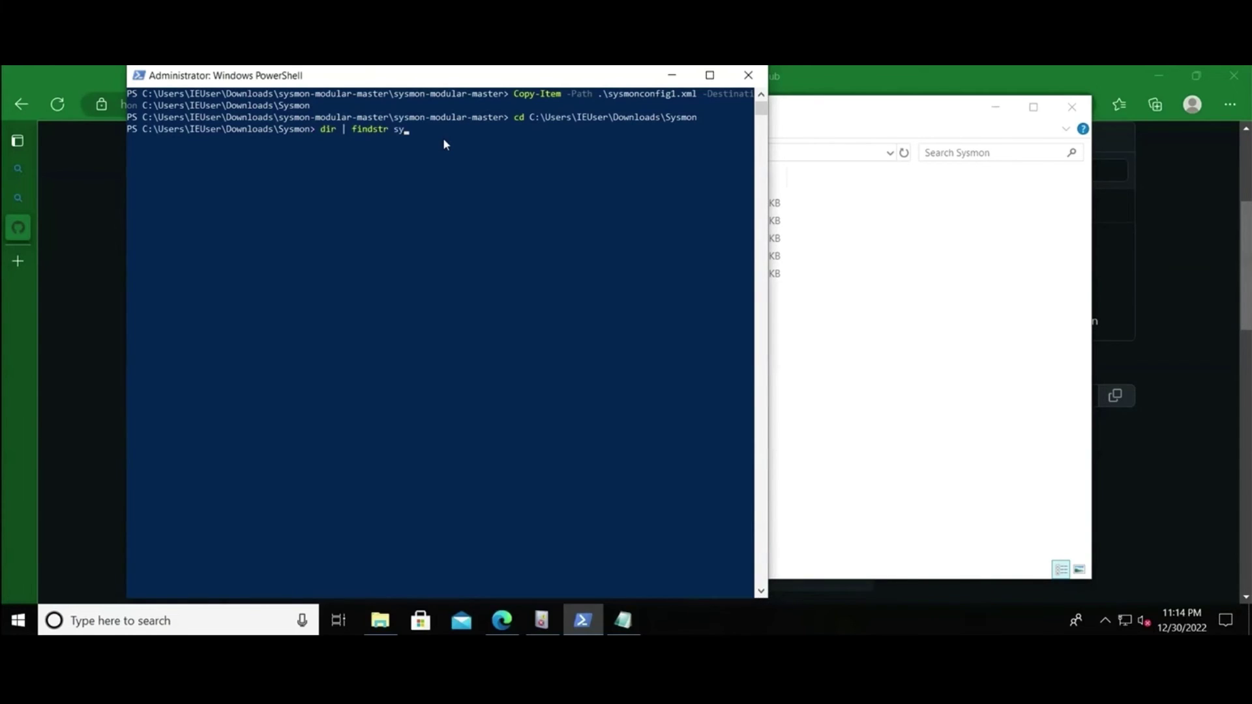
type("mon")
key("Tab")
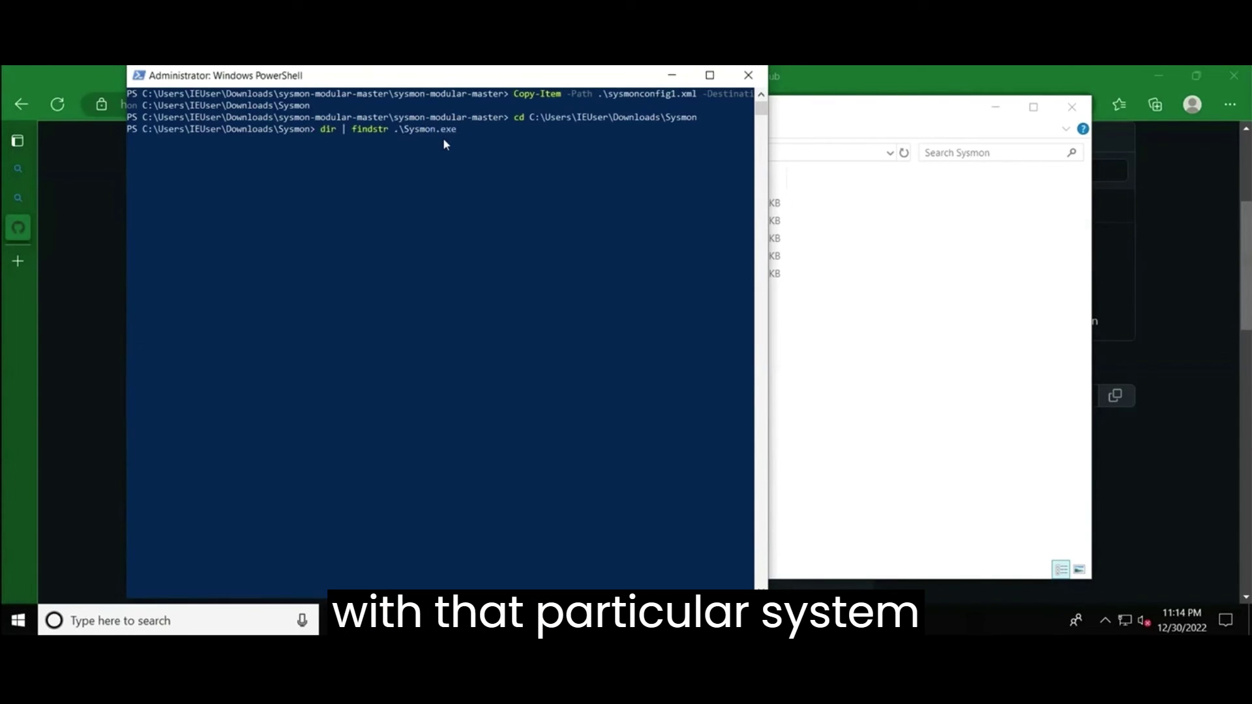
key("Tab")
key("Tab")
key("Tab")
key("Return")
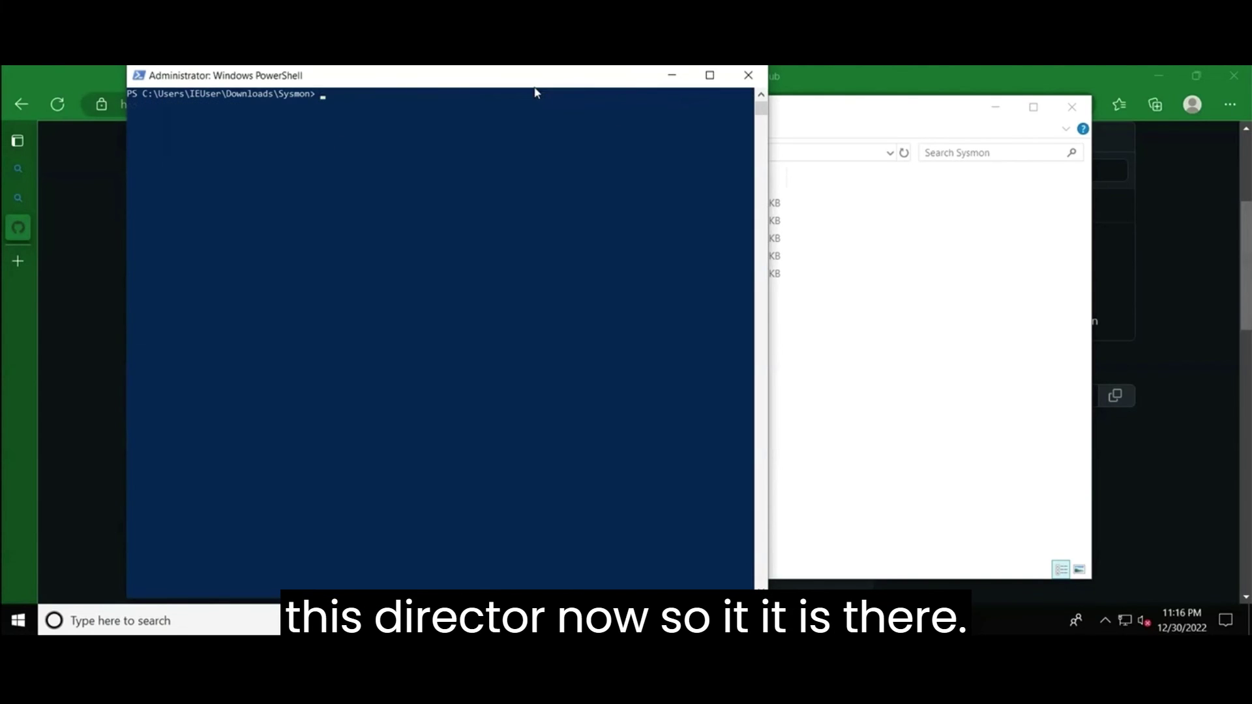
Install Sysmon with .\Sysmon.exe -accepteula -i .\sysmonconfig1.xml.
type("sysmon")
key("Tab")
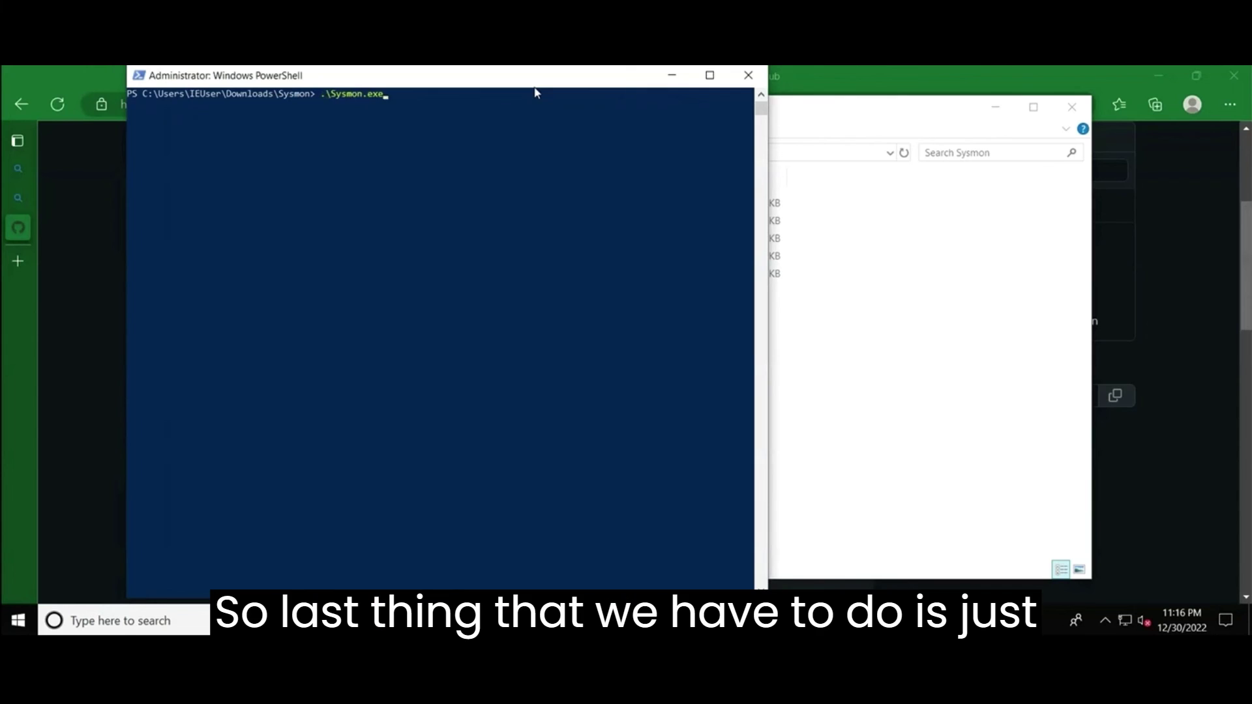
type("-accep")
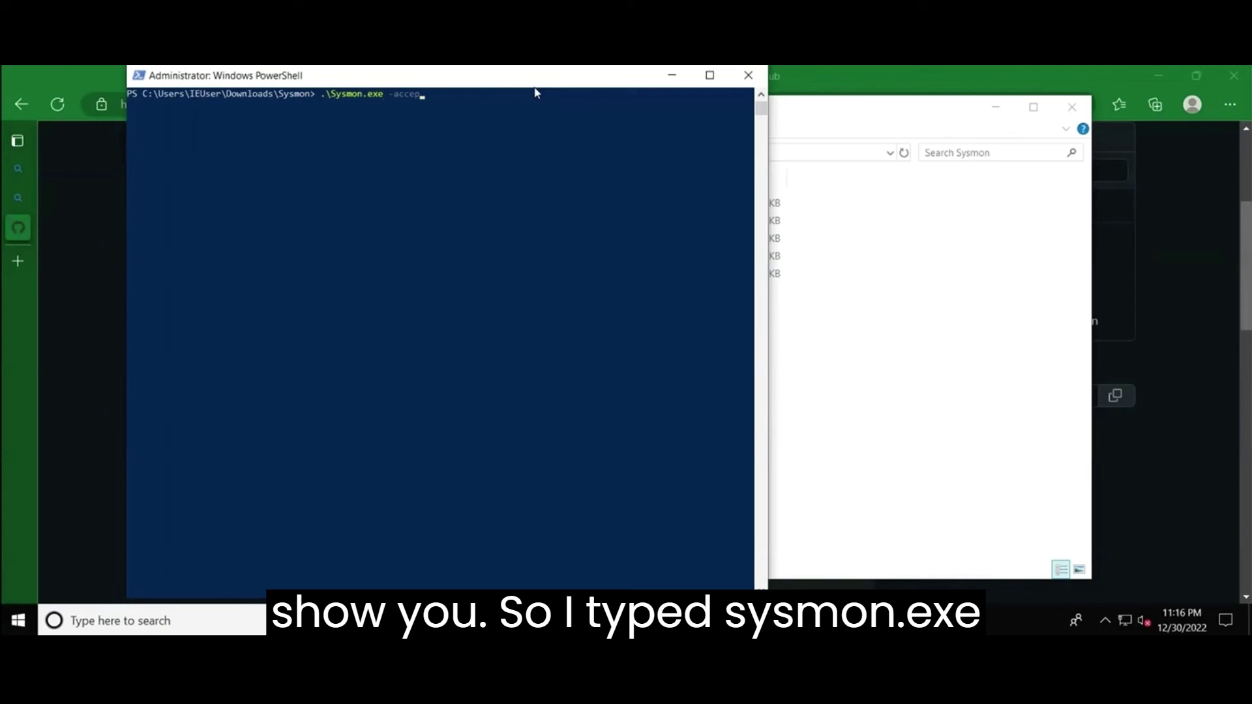
type("teula -i")
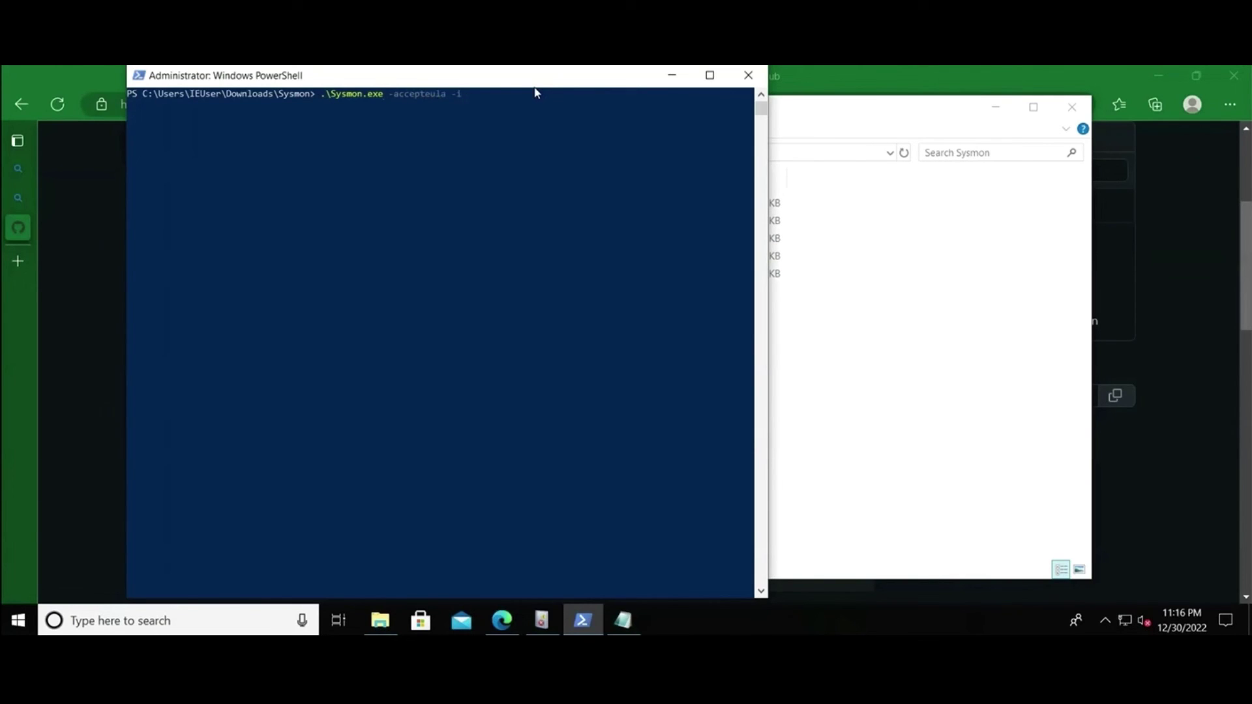
type(" .\\sysmon")
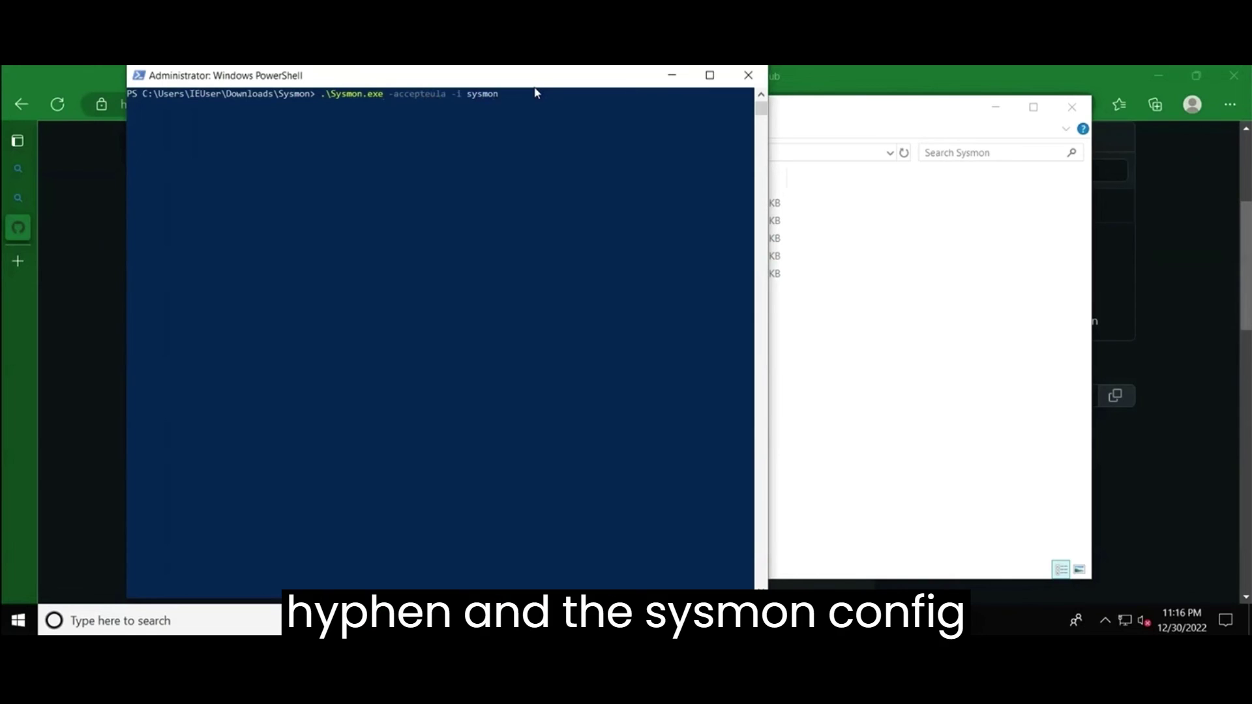
type("c")
key("Tab")
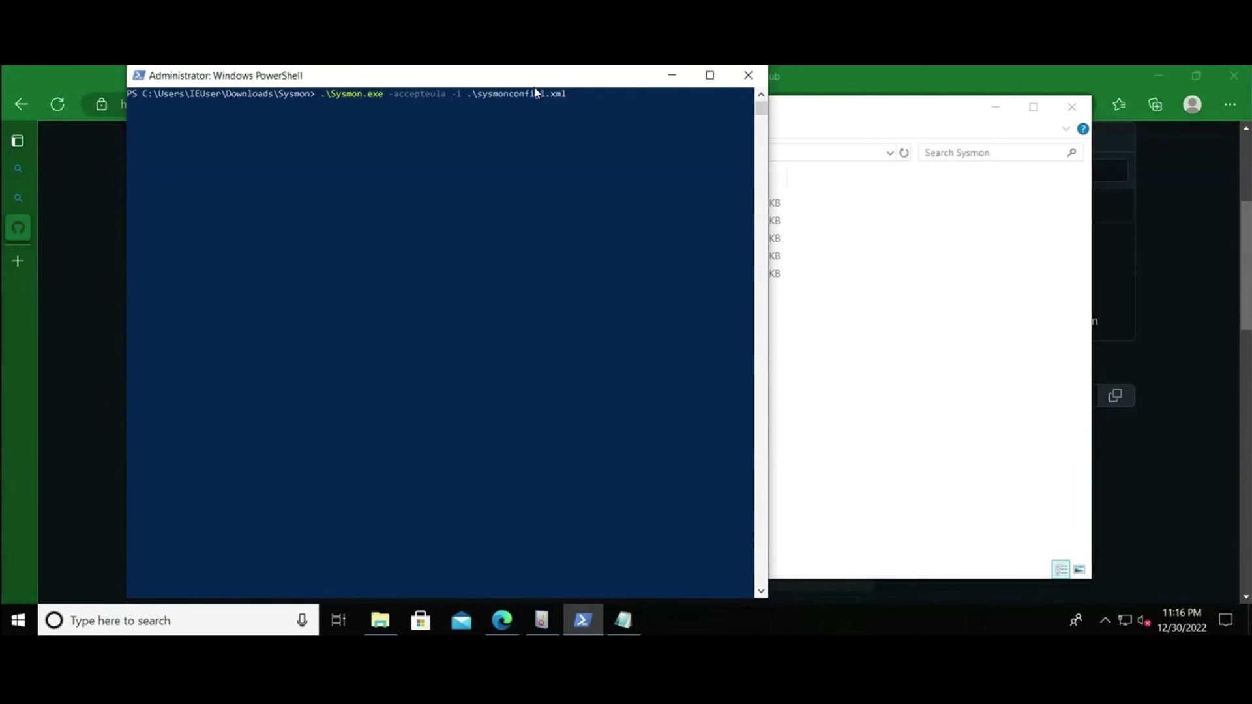
key("Return")
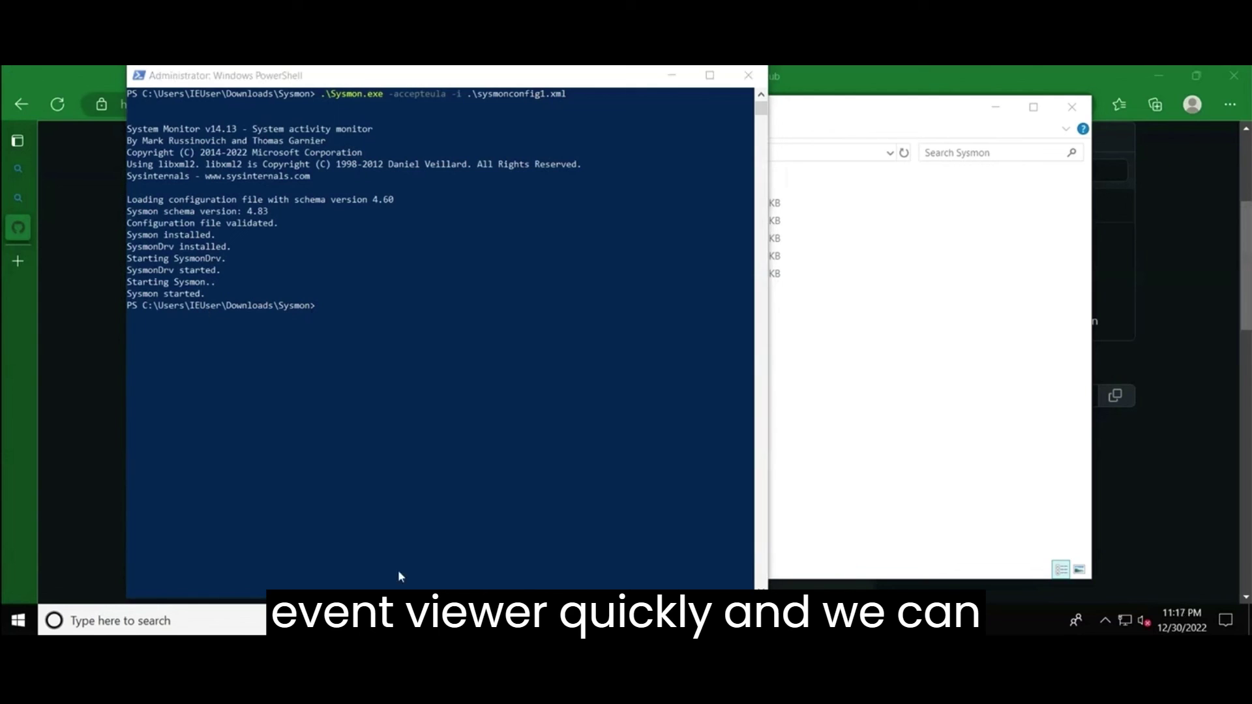
Launch Event Viewer from a Windows search for 'eve'.
left_click(245, 621)
type("nt")
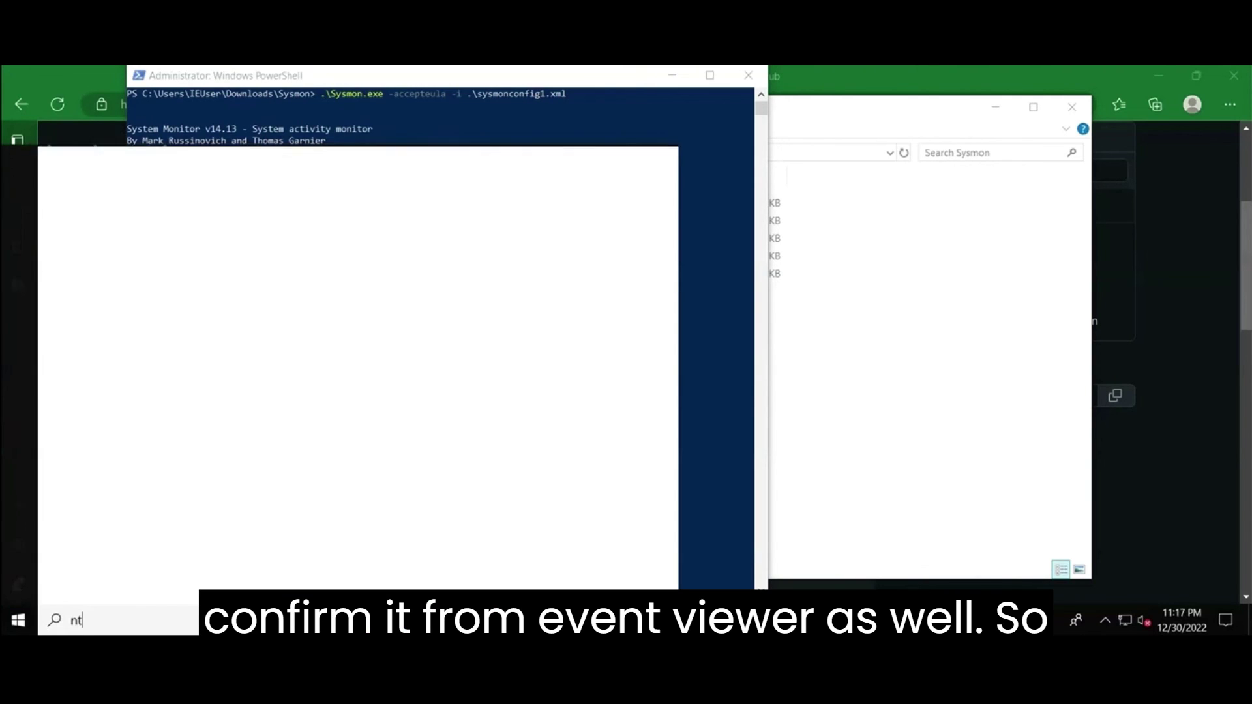
key("BackSpace")
key("BackSpace")
type("eve")
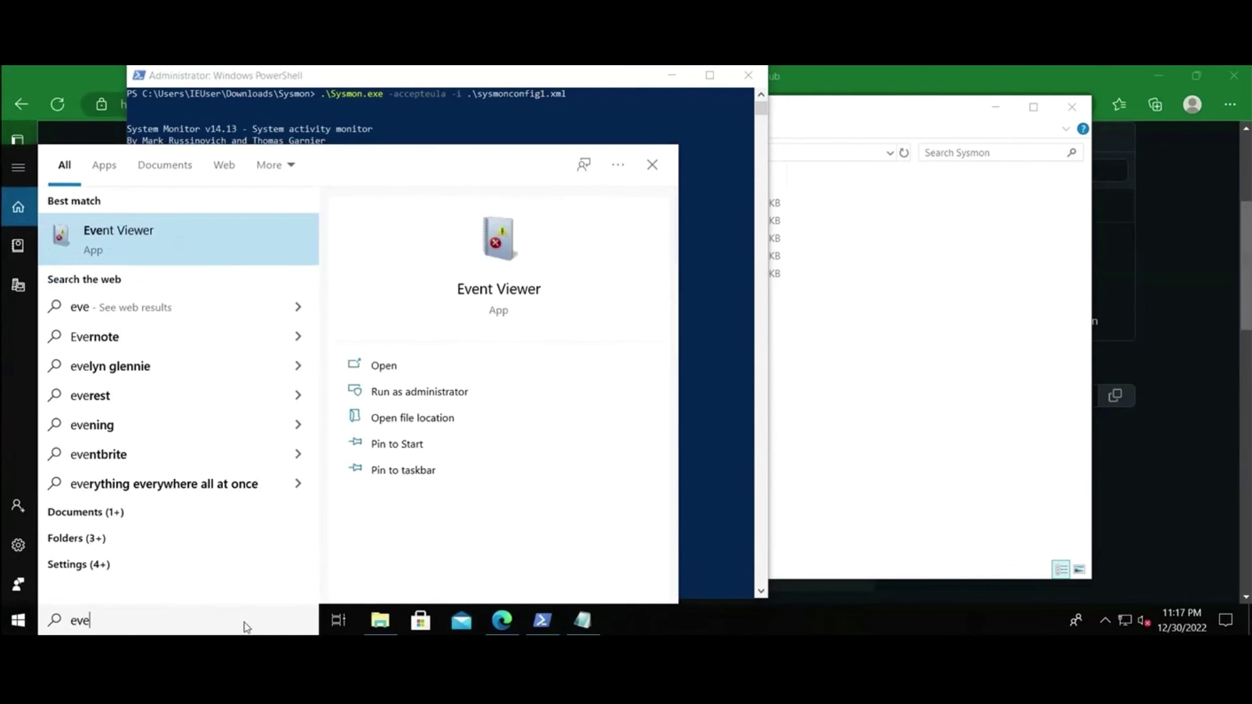
left_click(399, 368)
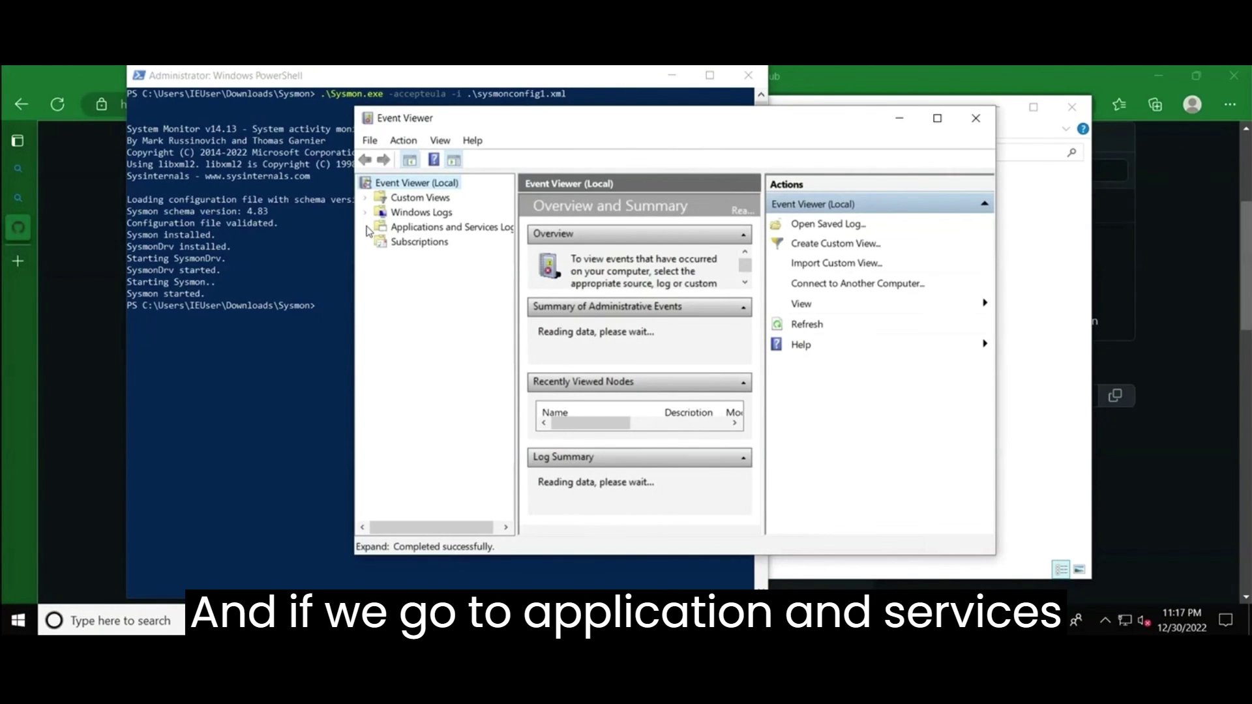
Open Applications and Services Logs > Microsoft > Windows > Sysmon > Operational, showing 62 events.
double_click(413, 229)
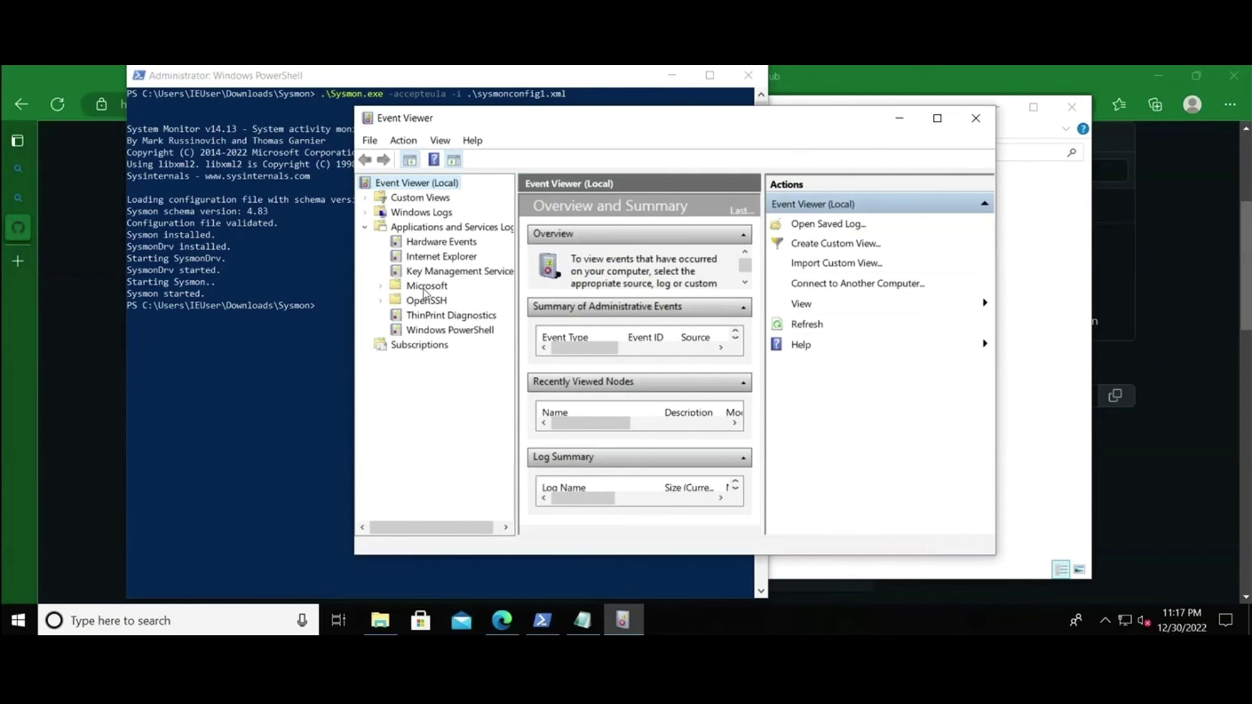
left_click(381, 286)
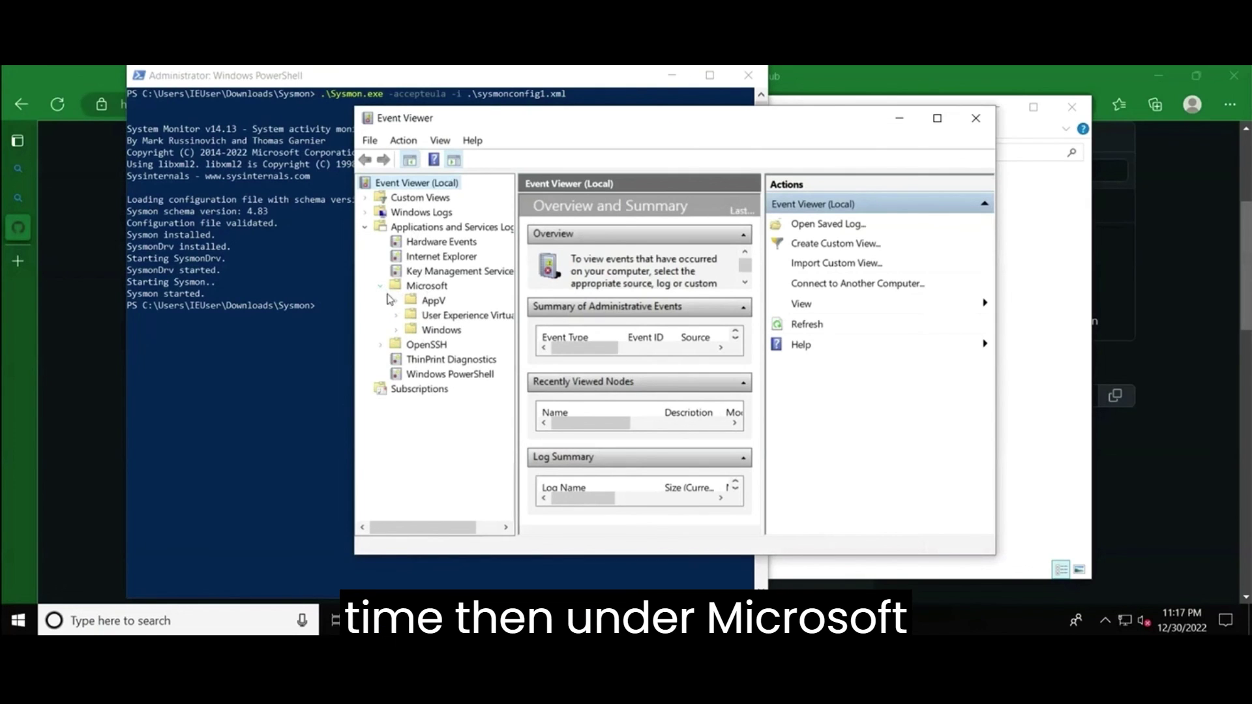
double_click(415, 331)
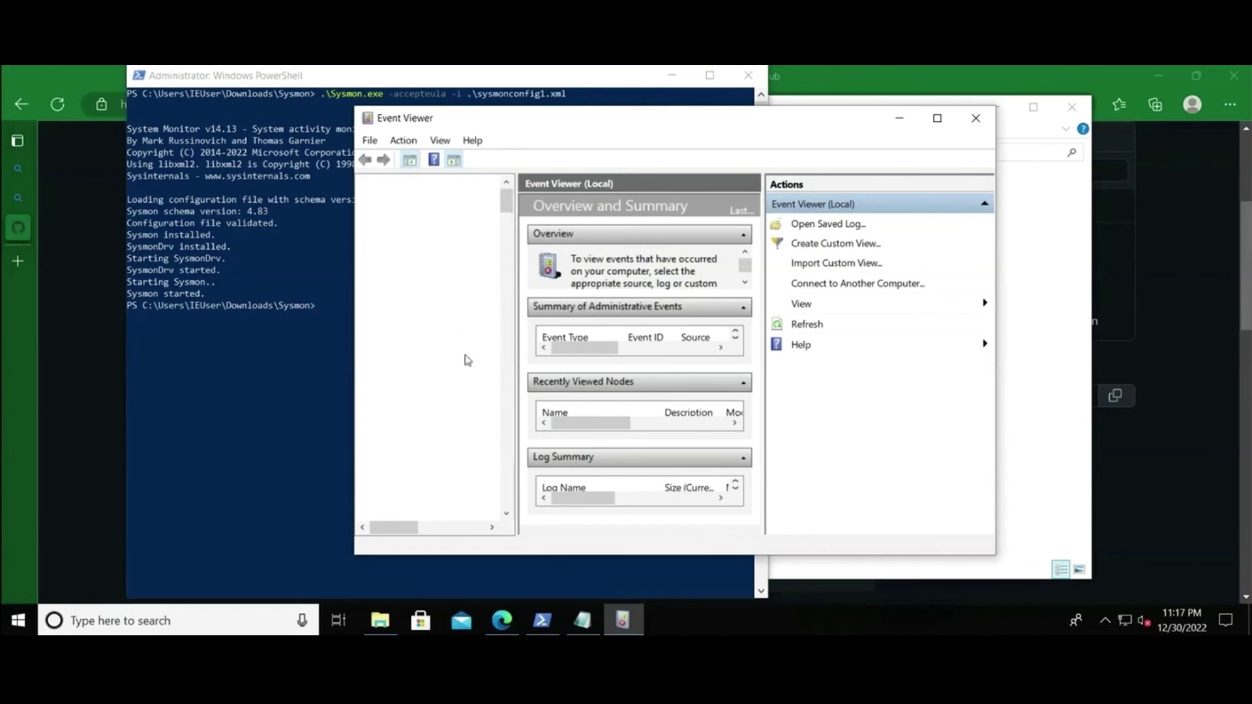
scroll(461, 418, "down", 20)
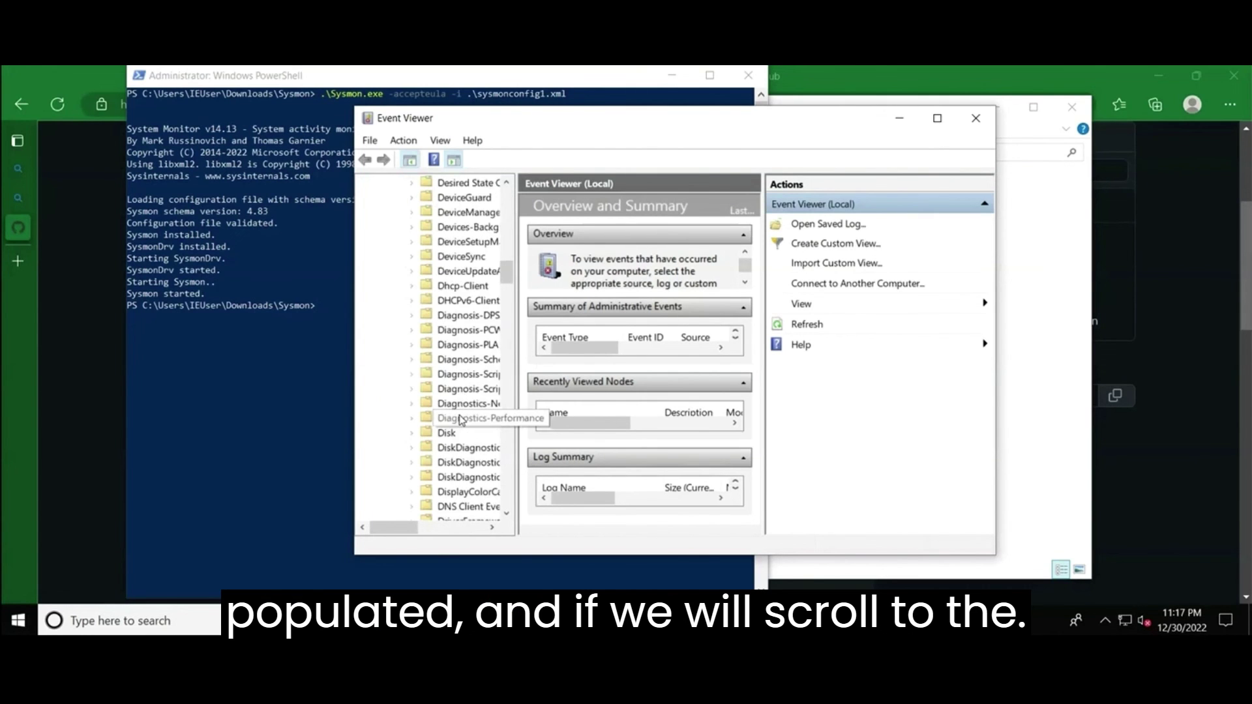
scroll(462, 418, "down", 20)
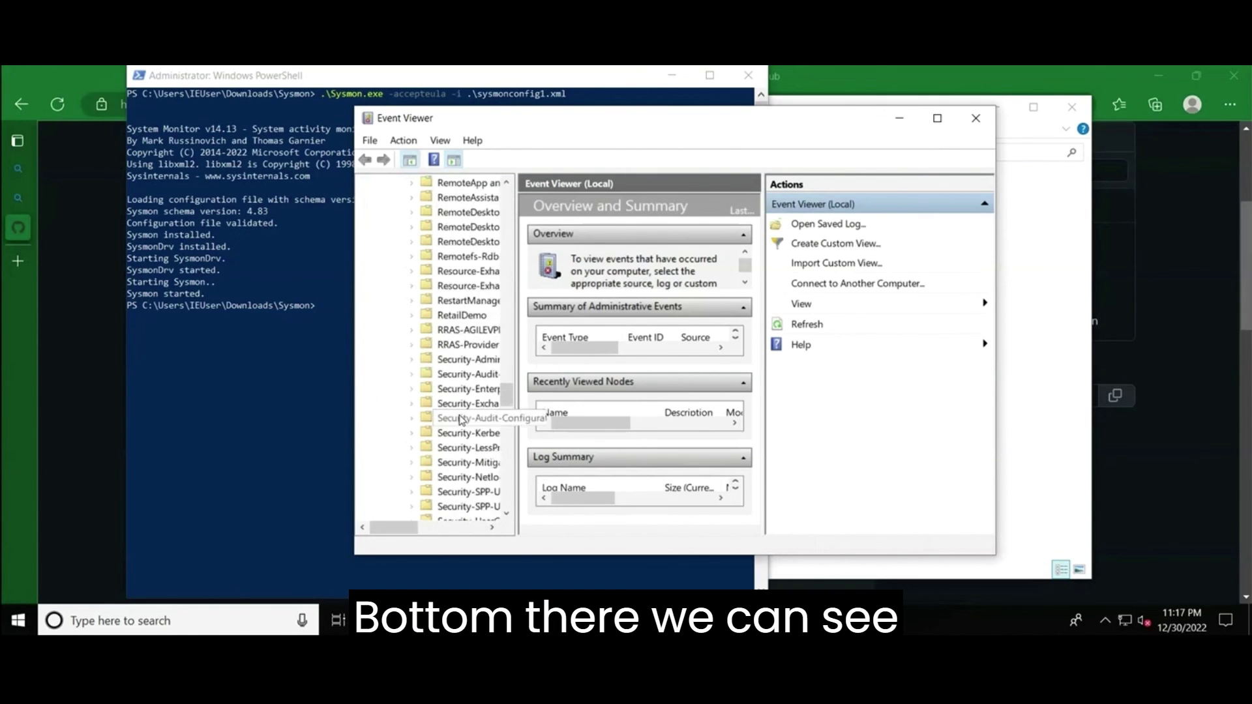
scroll(461, 418, "down", 10)
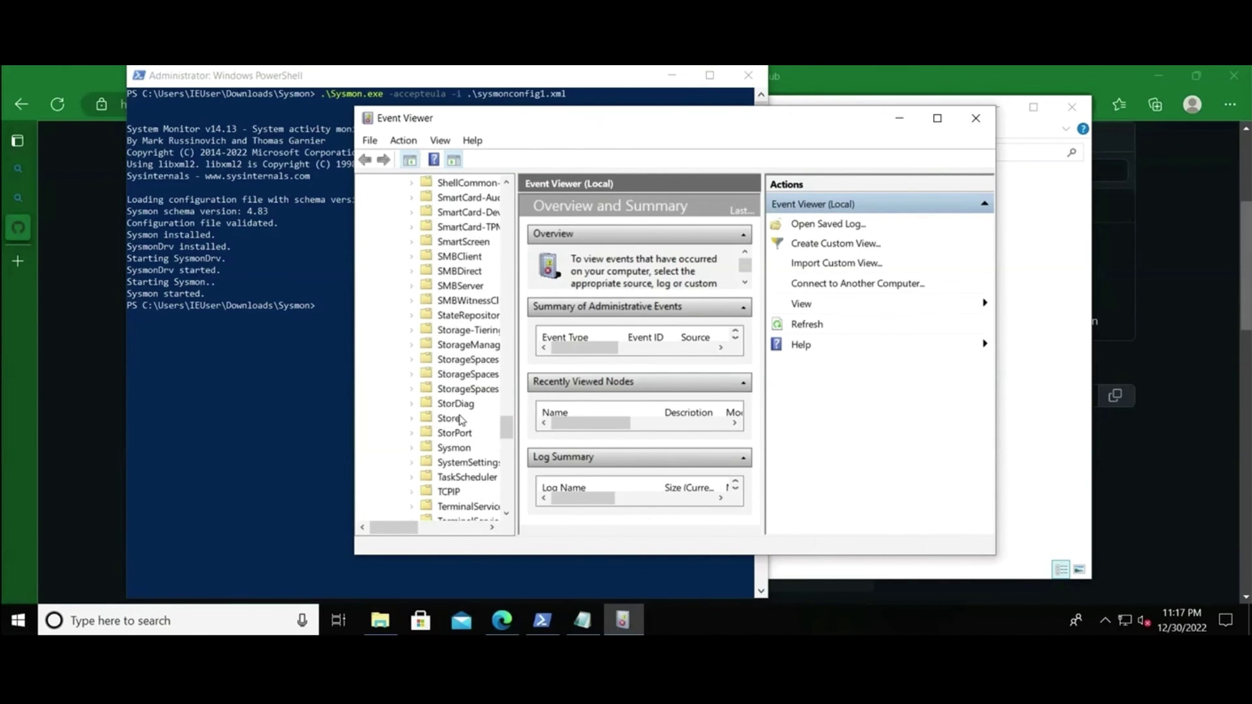
left_click(429, 451)
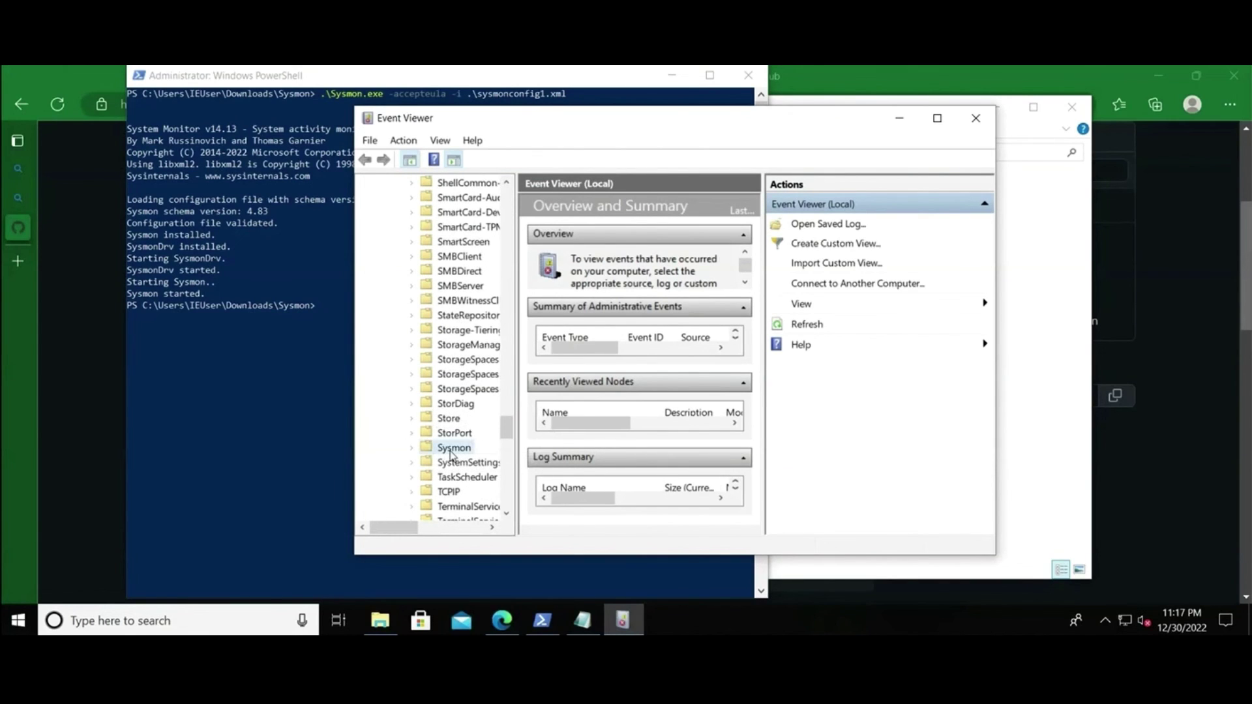
left_click(411, 449)
left_click(469, 463)
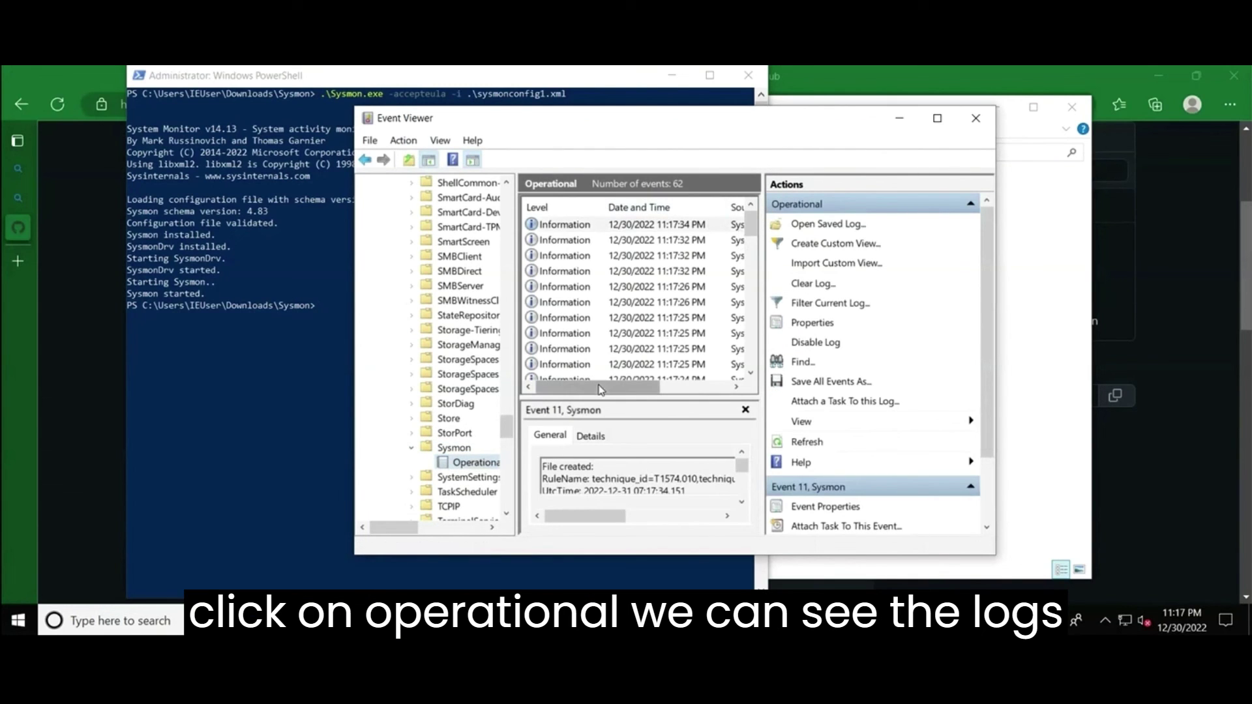
left_click_drag(602, 388, 574, 391)
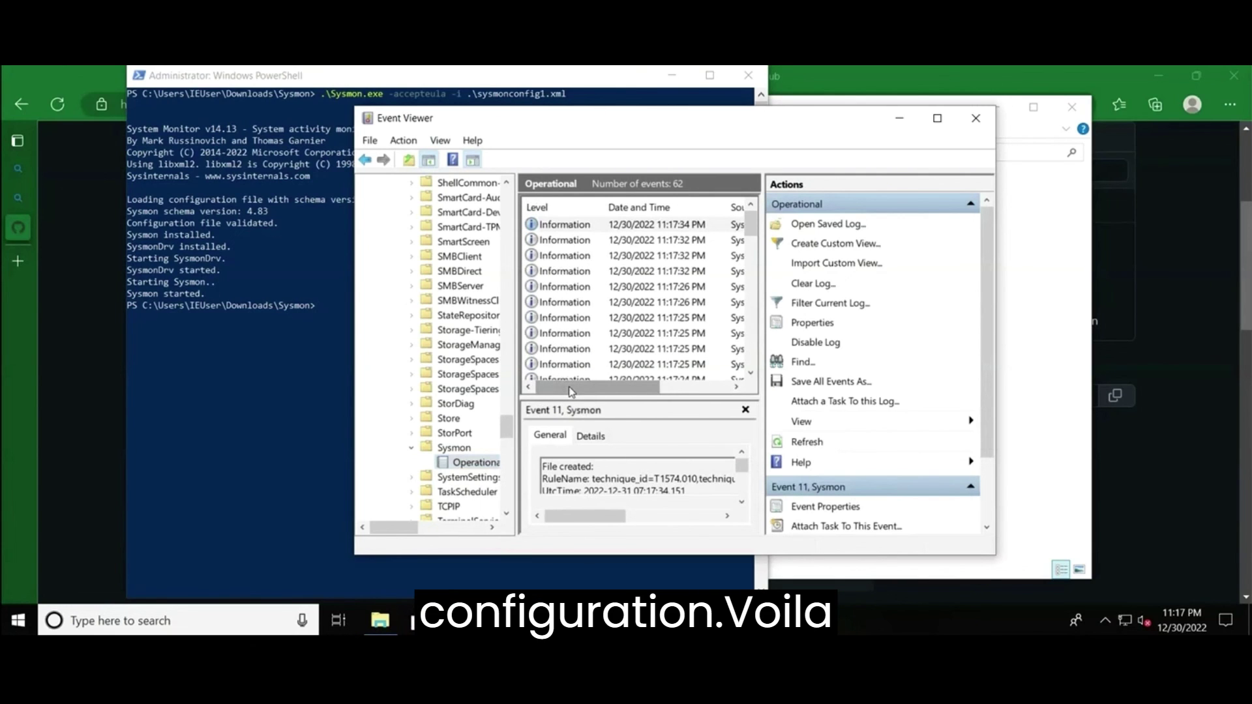